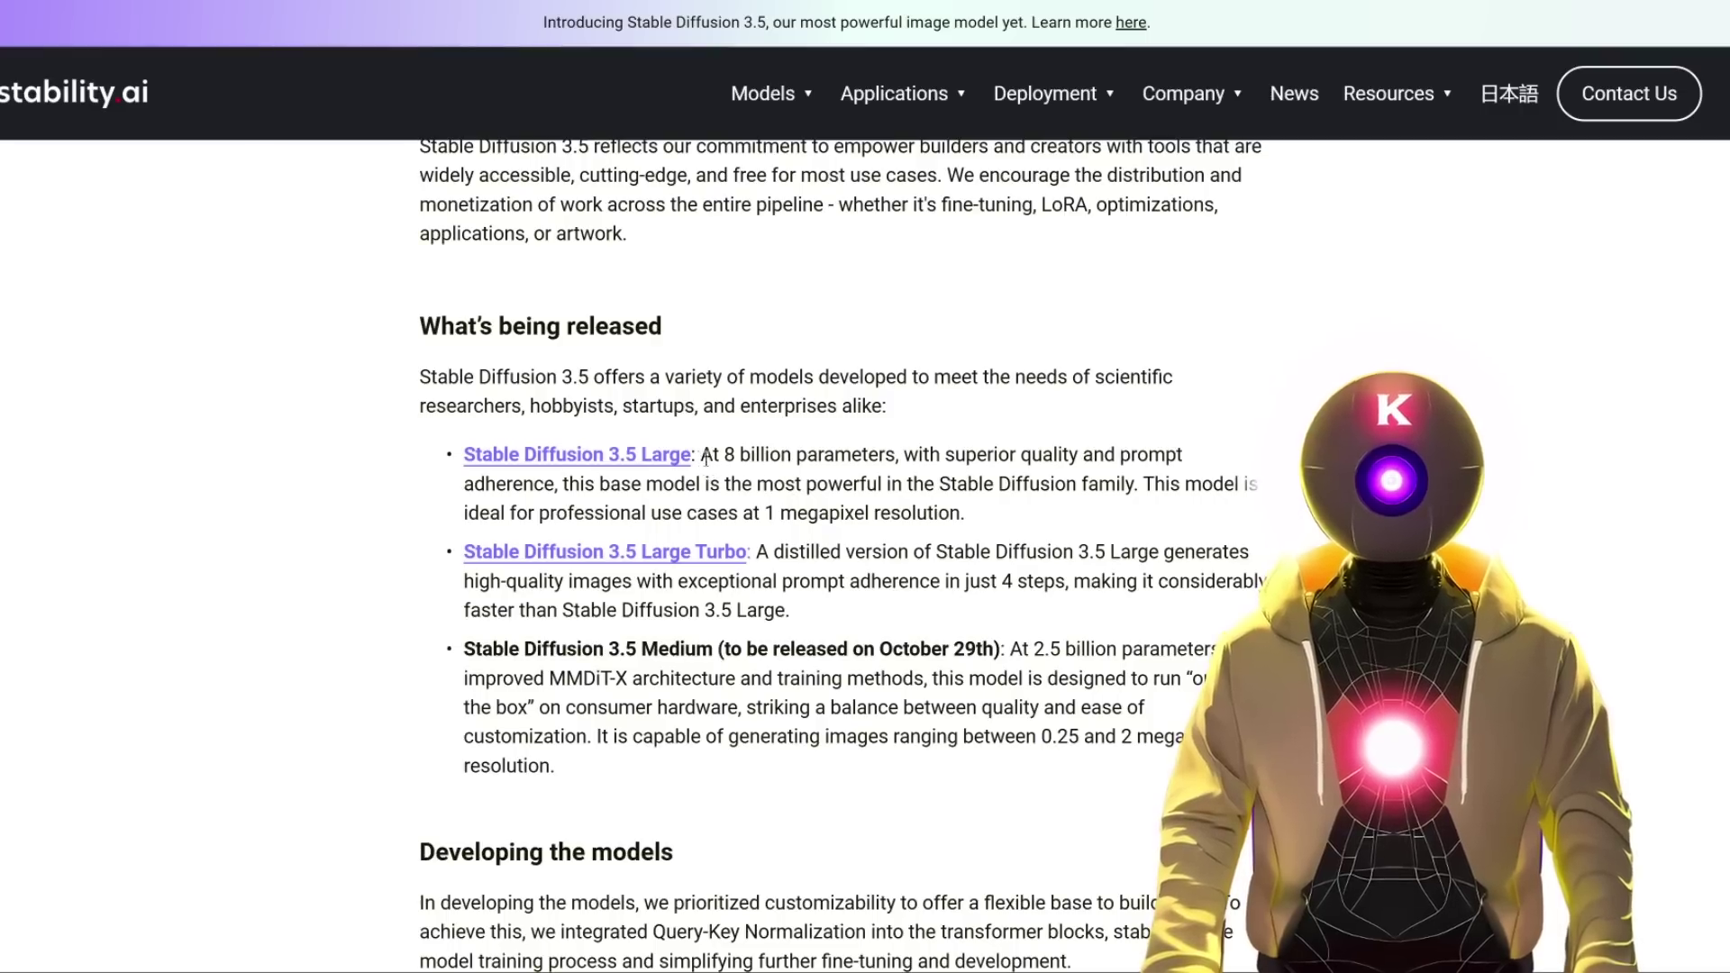
Highlight the phrase 'At 8 billion parameters' on the SD 3.5 Large model card
{"action": "left_click_drag", "start_coordinate": [701, 455], "coordinate": [910, 461]}
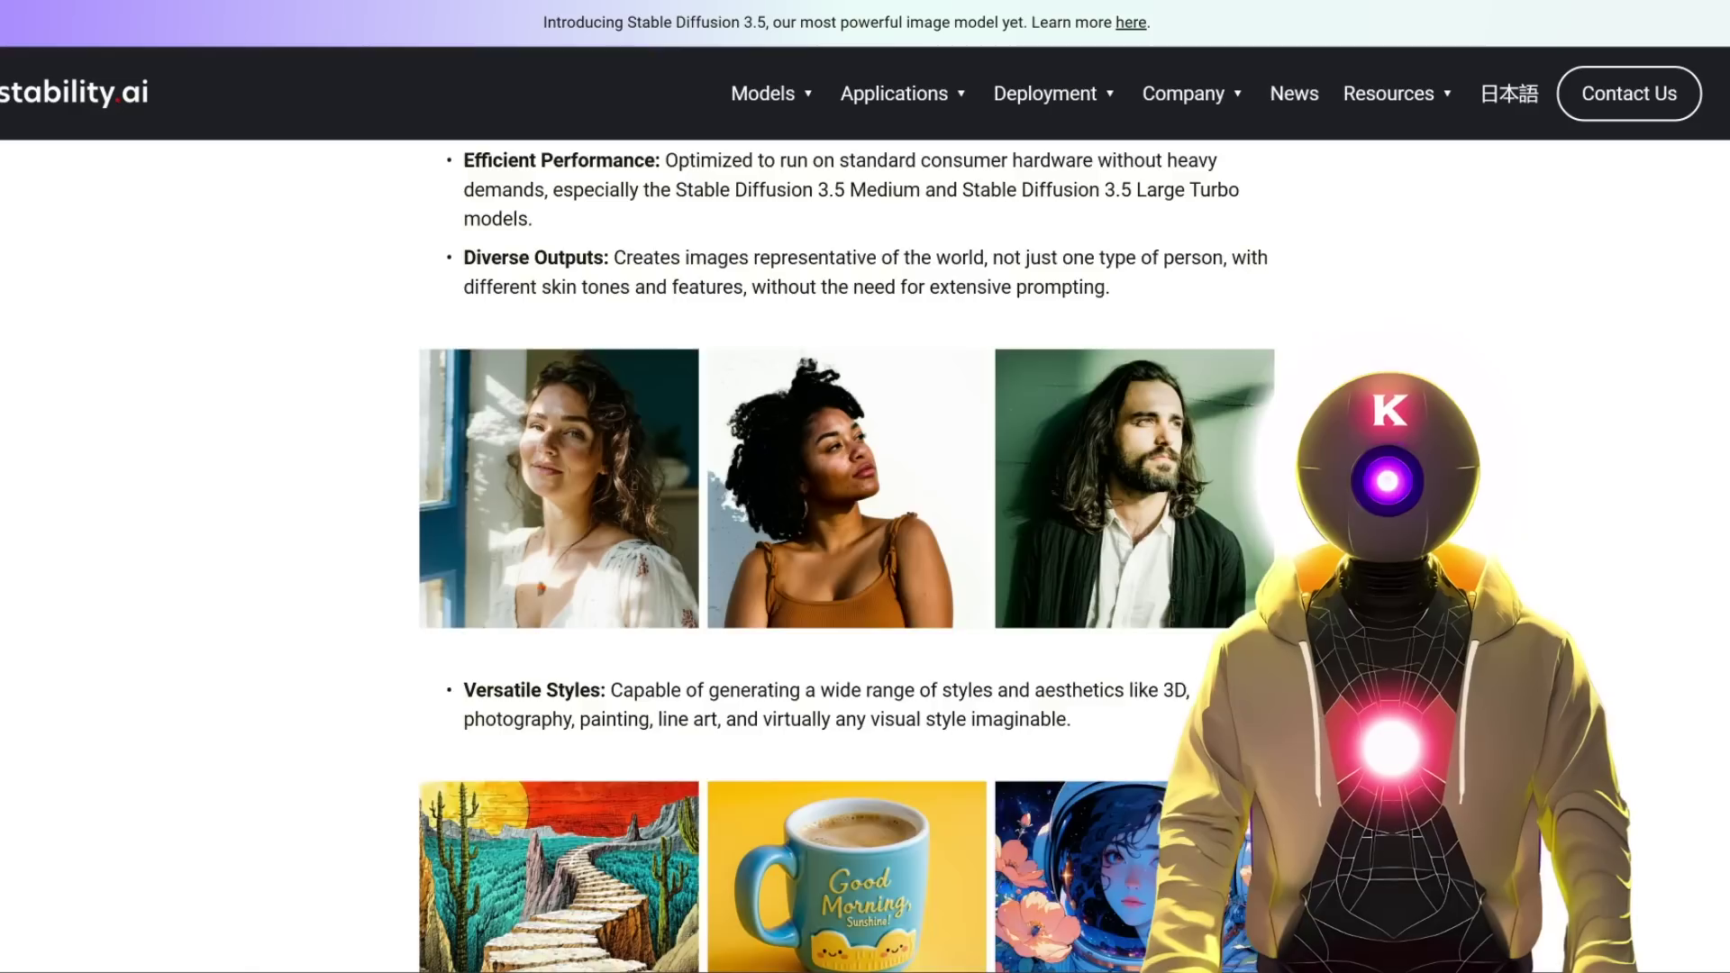
Scroll the SD 3.5 announcement past the Elo chart and example images to the licence section
{"action": "scroll", "coordinate": [864, 559], "scroll_direction": "down", "scroll_amount": 2}
{"action": "scroll", "coordinate": [865, 559], "scroll_direction": "down", "scroll_amount": 3}
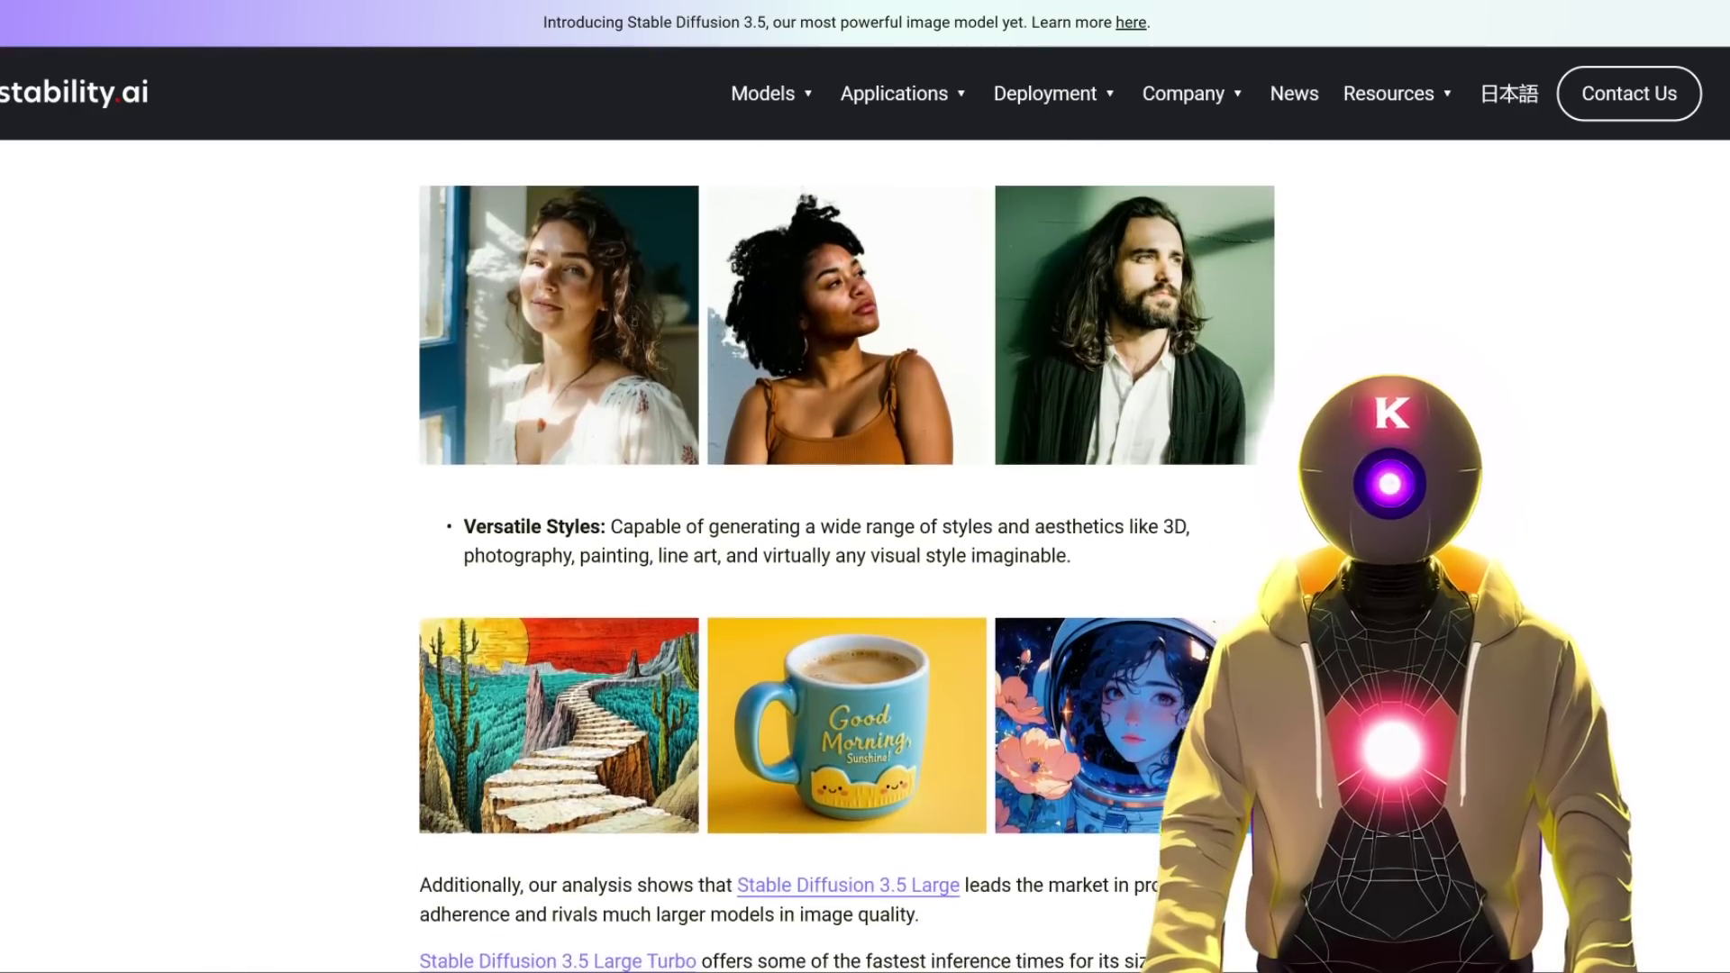
{"action": "scroll", "coordinate": [864, 558], "scroll_direction": "down", "scroll_amount": 5}
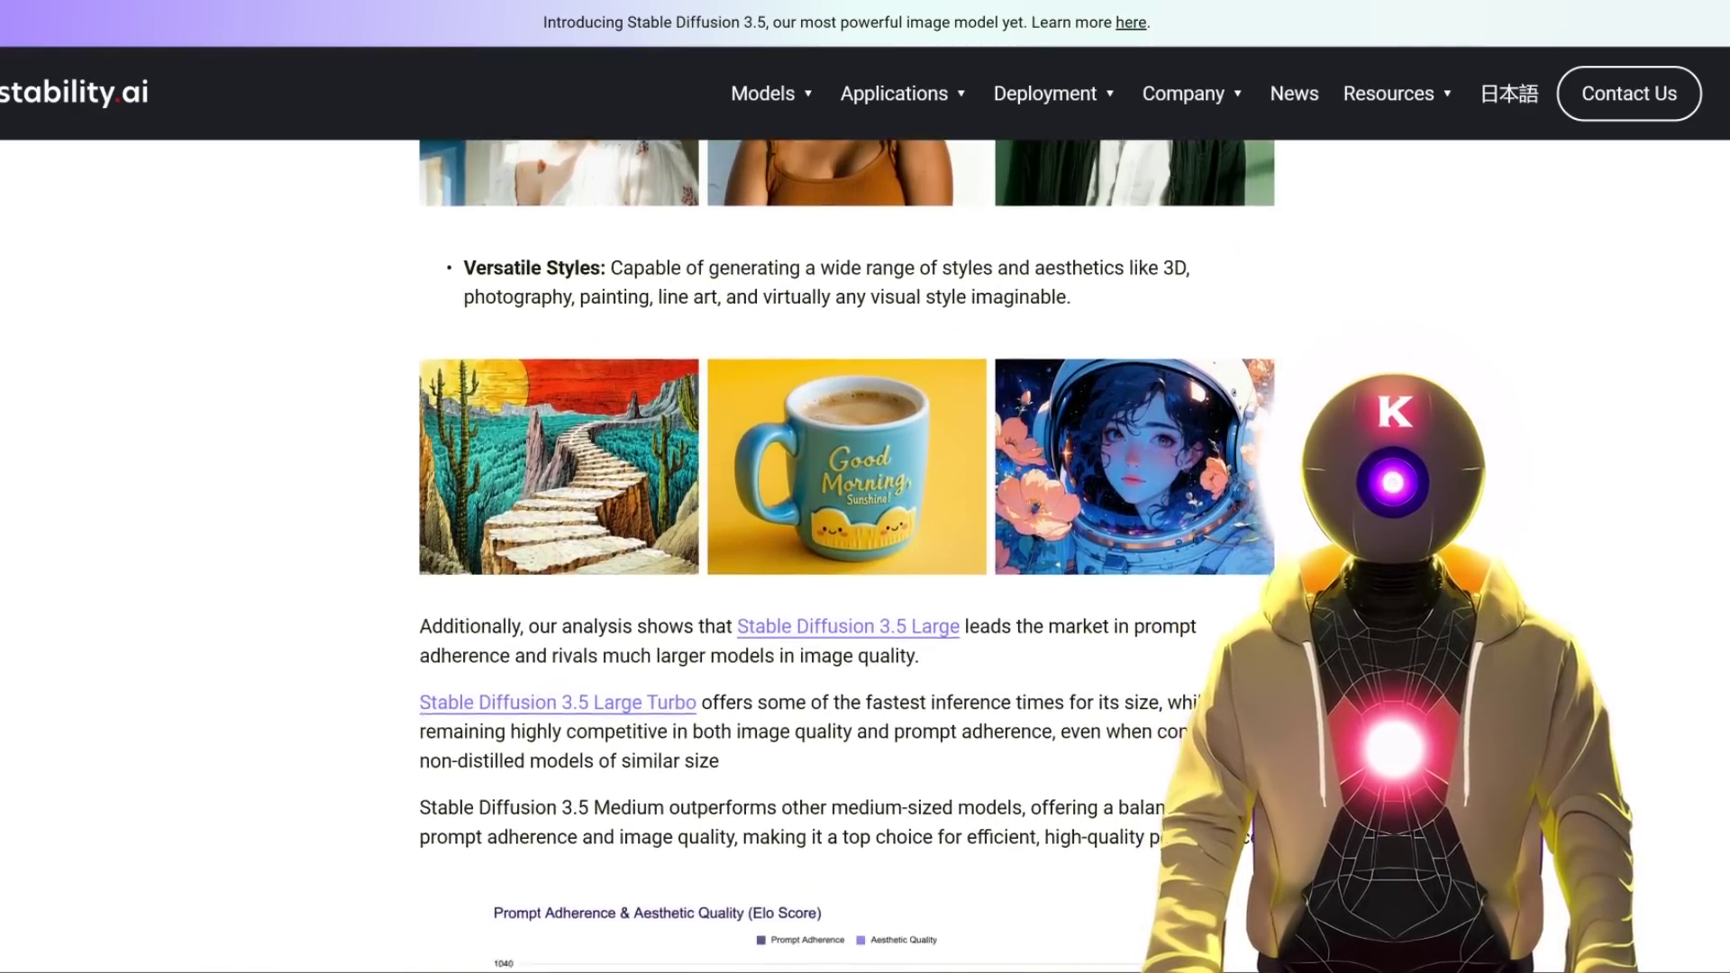
{"action": "scroll", "coordinate": [865, 558], "scroll_direction": "down", "scroll_amount": 3}
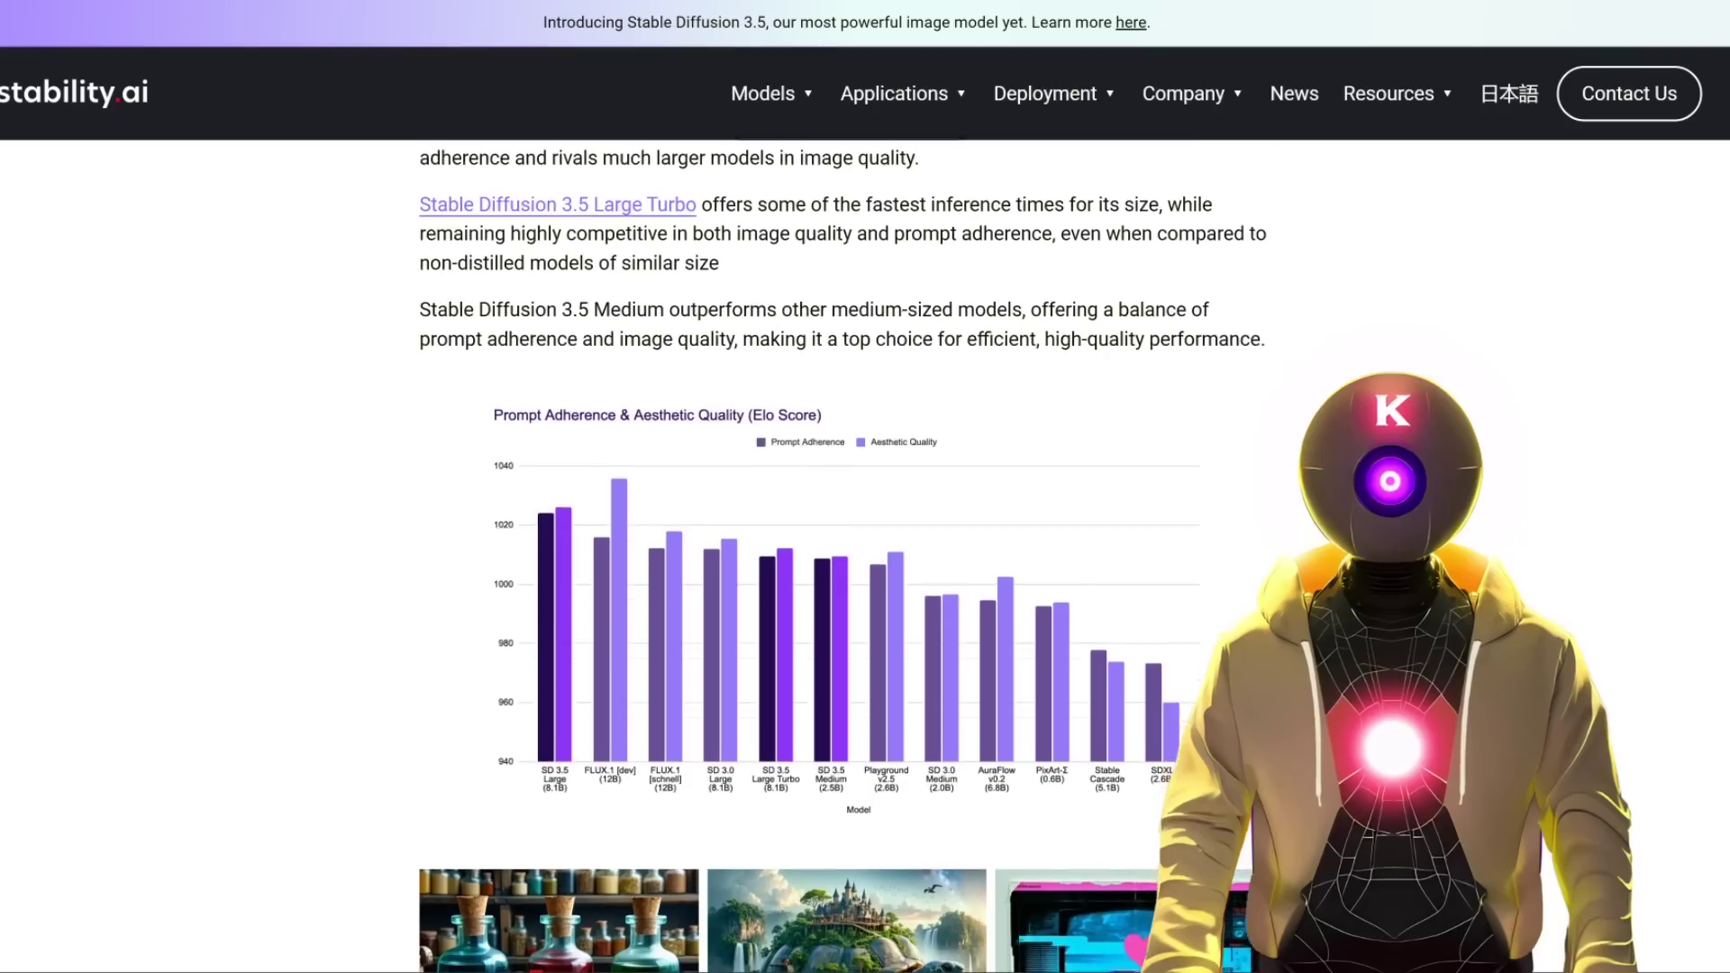
{"action": "scroll", "coordinate": [865, 558], "scroll_direction": "down", "scroll_amount": 3}
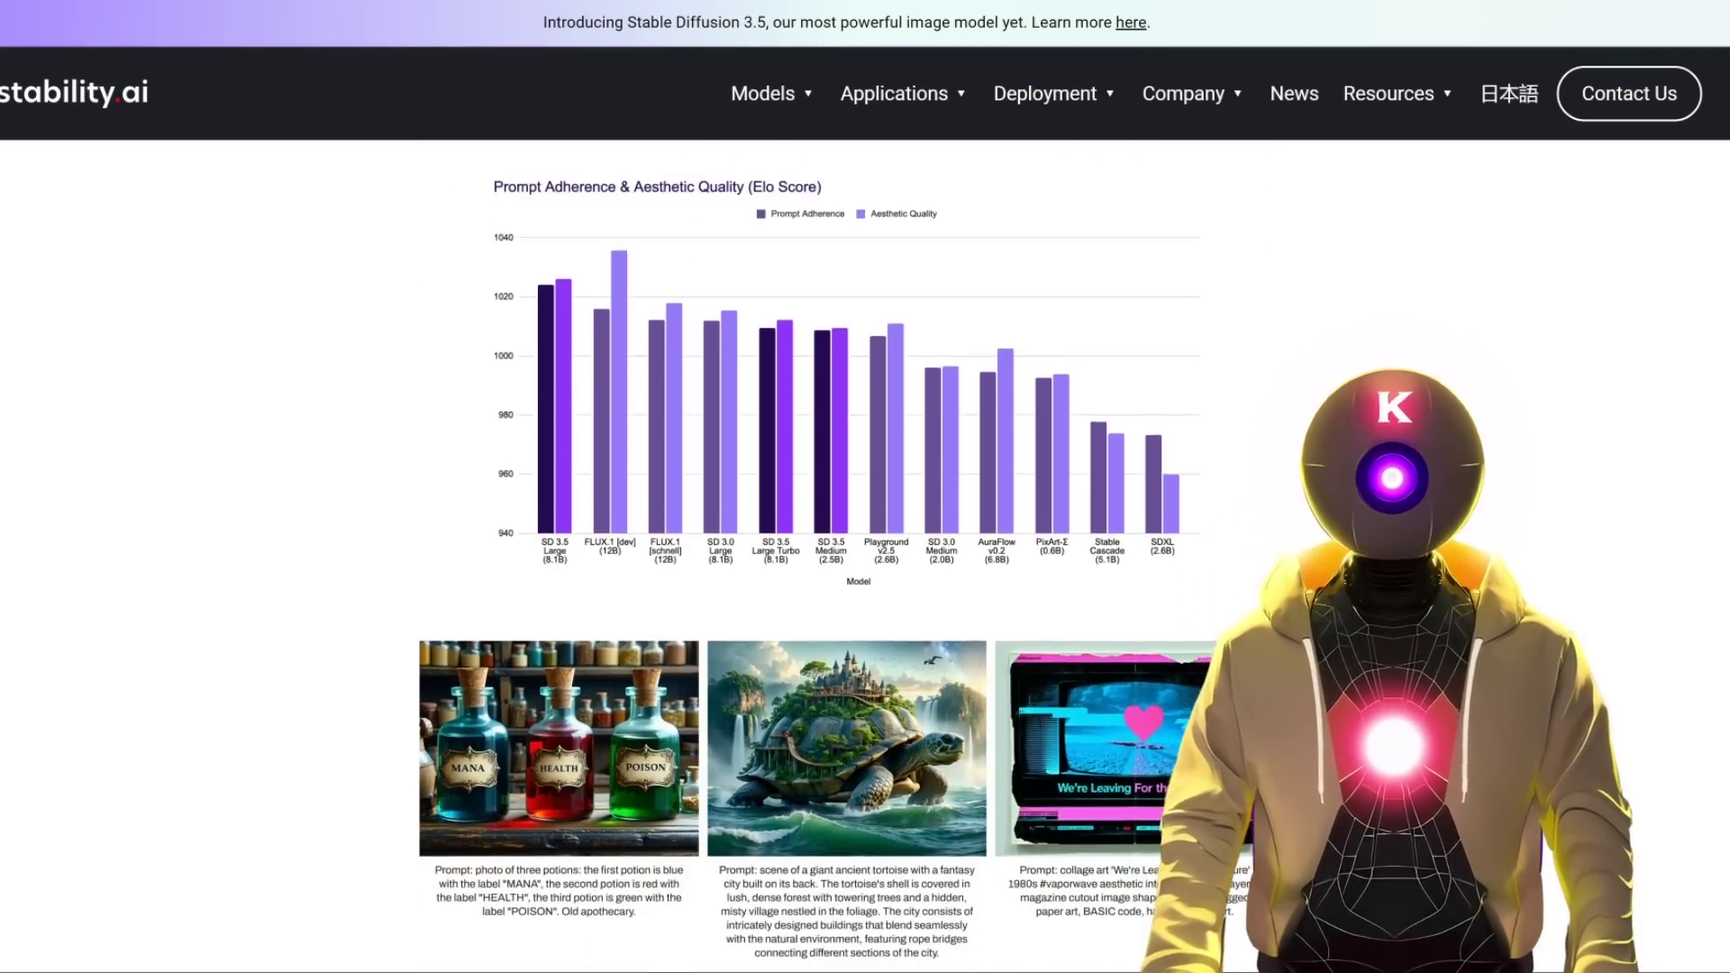
{"action": "scroll", "coordinate": [1667, 489], "scroll_direction": "down", "scroll_amount": 1}
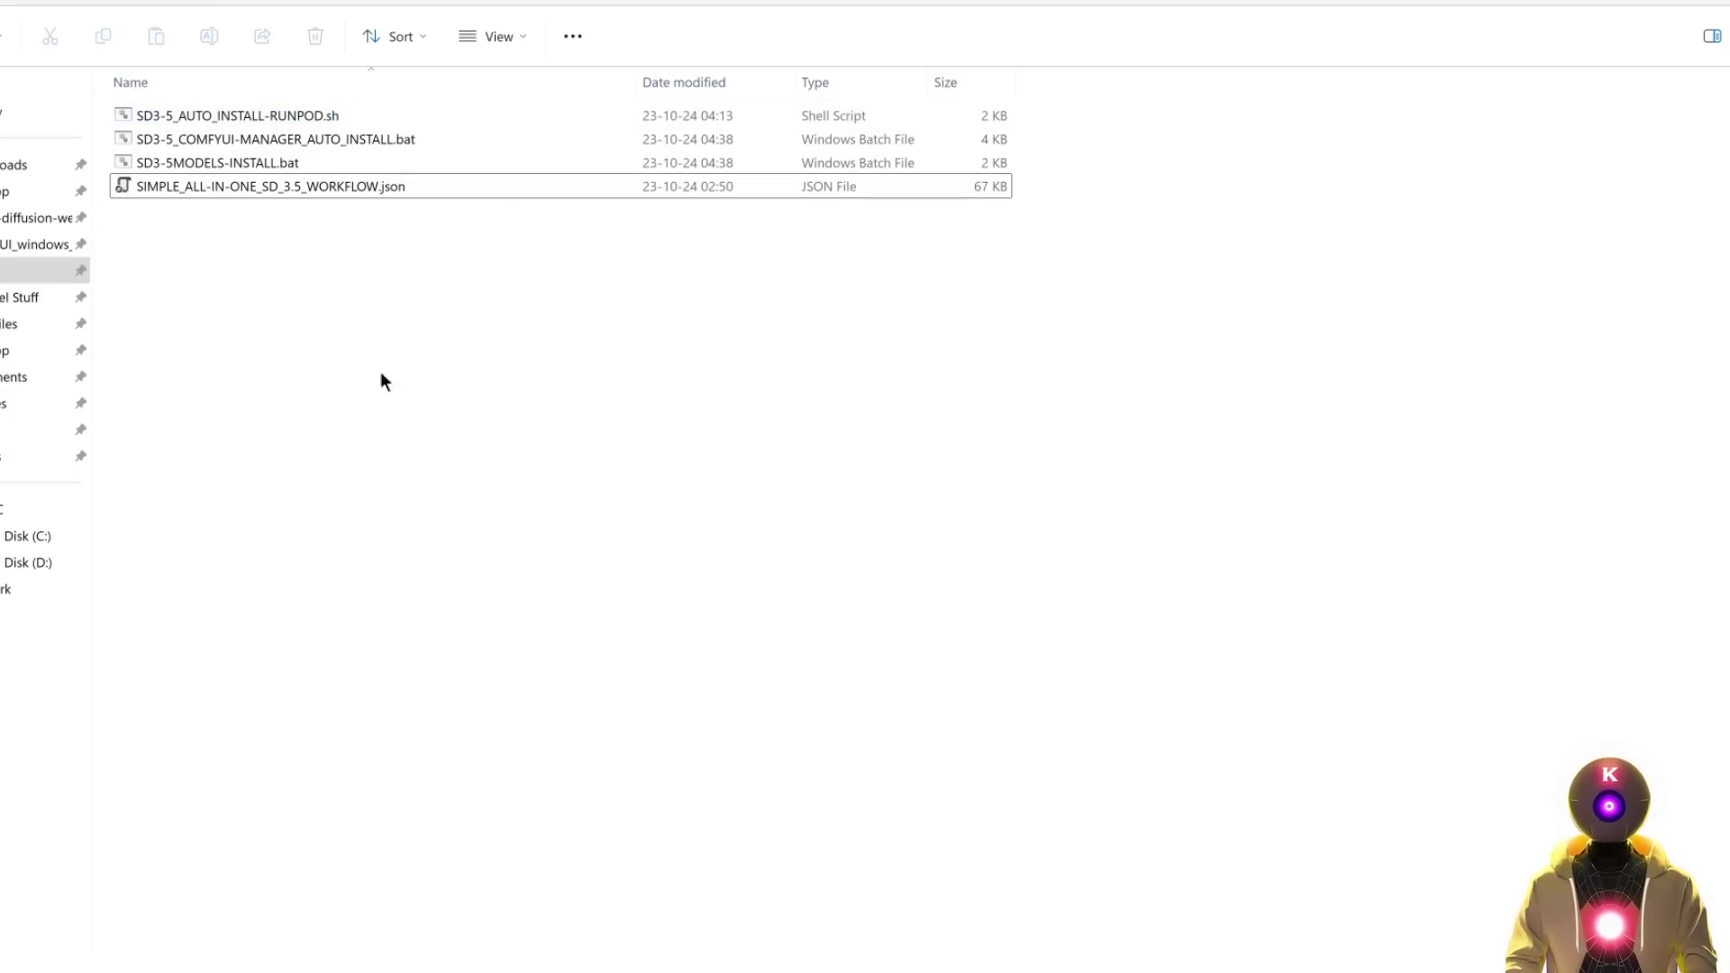
Look over the ComfyUI manager and RunPod install scripts in the folder, then clear the selection
{"action": "left_click", "coordinate": [333, 139]}
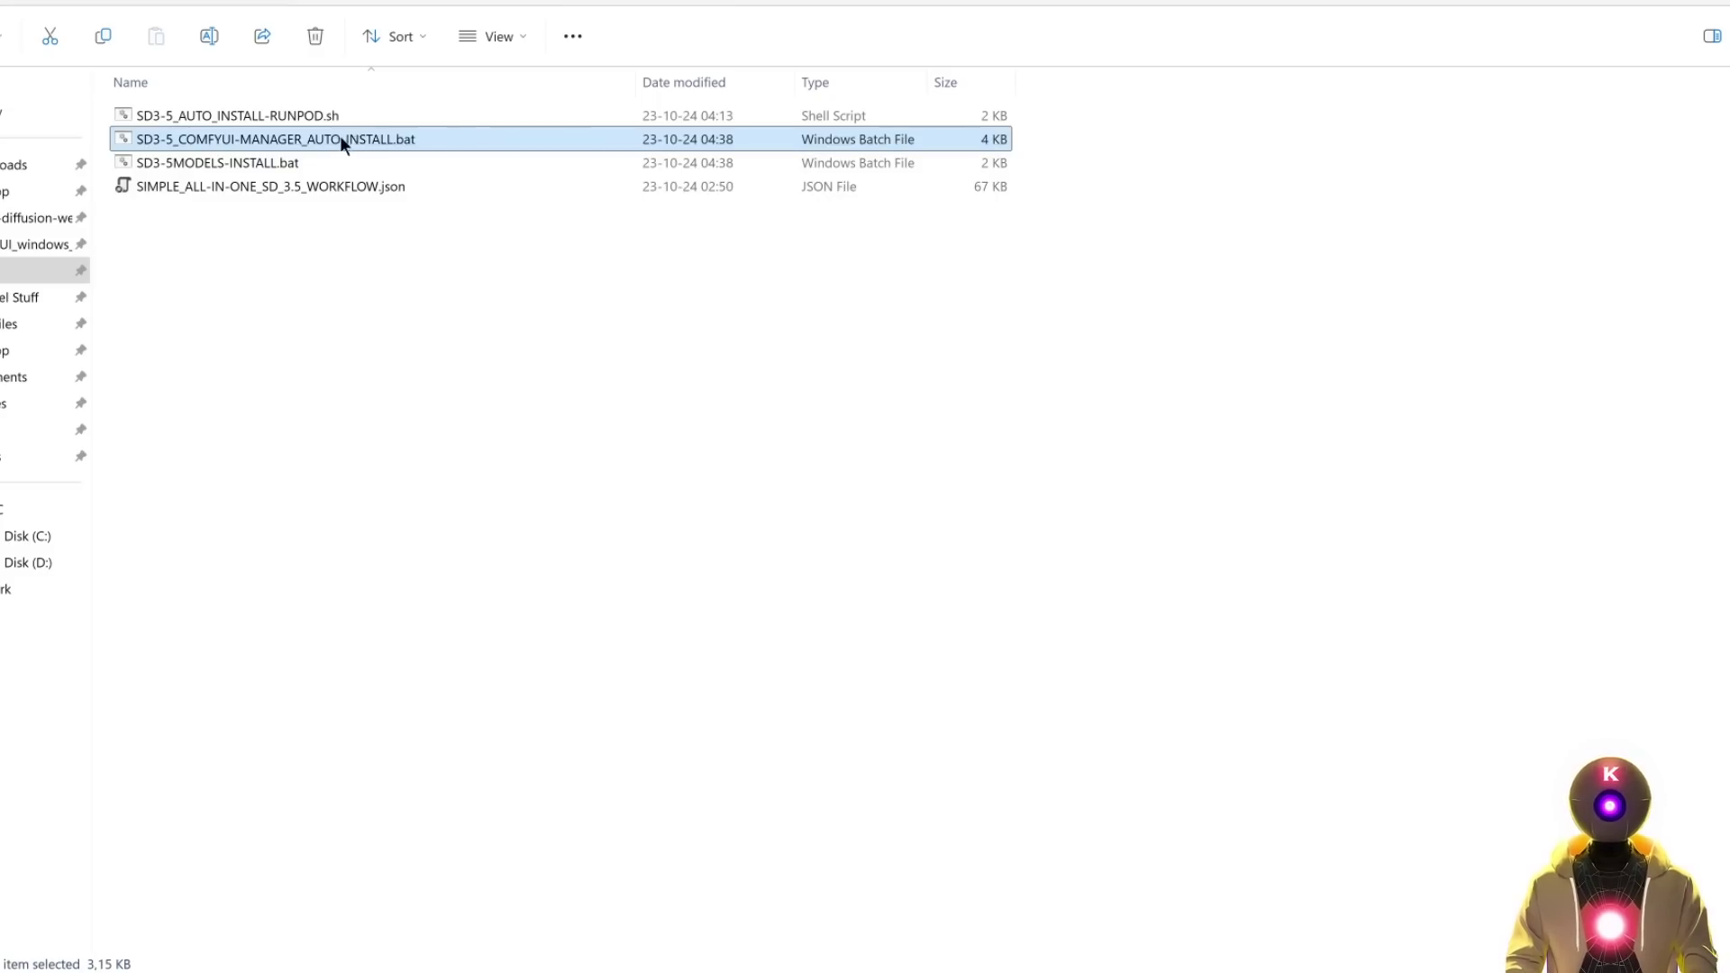
{"action": "left_click", "coordinate": [310, 122]}
{"action": "left_click", "coordinate": [534, 277]}
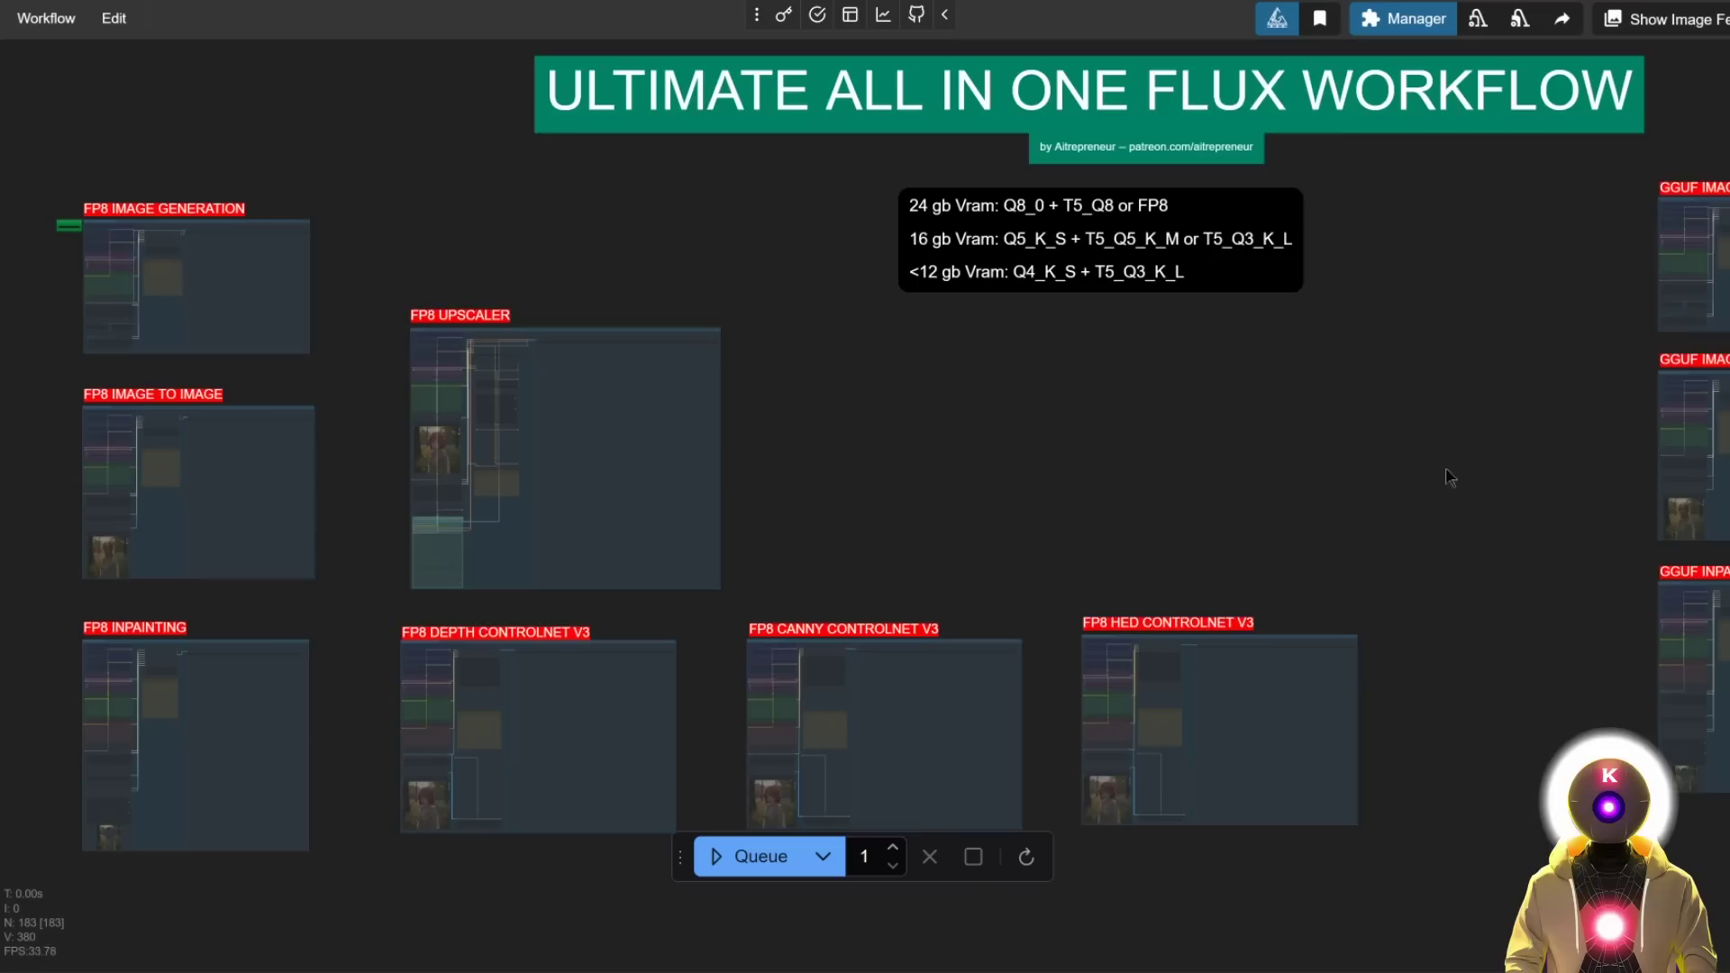
{"action": "left_click_drag", "start_coordinate": [1448, 476], "coordinate": [1273, 501]}
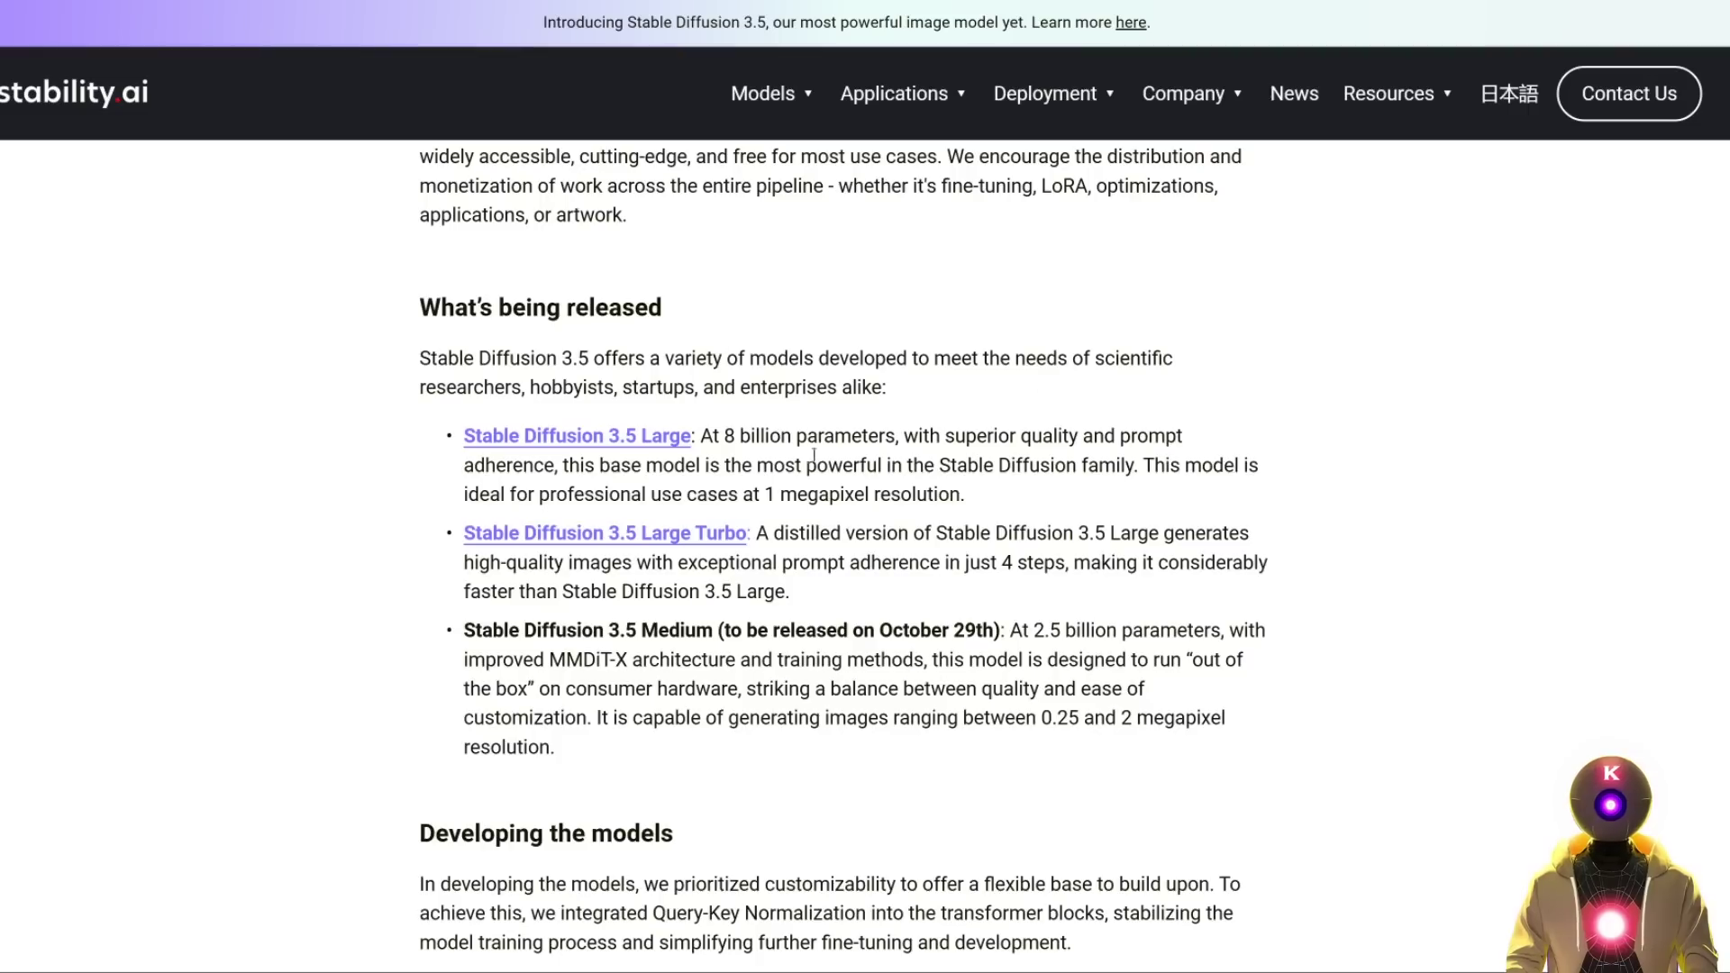
{"action": "left_click_drag", "start_coordinate": [721, 436], "coordinate": [791, 437]}
{"action": "left_click", "coordinate": [851, 443]}
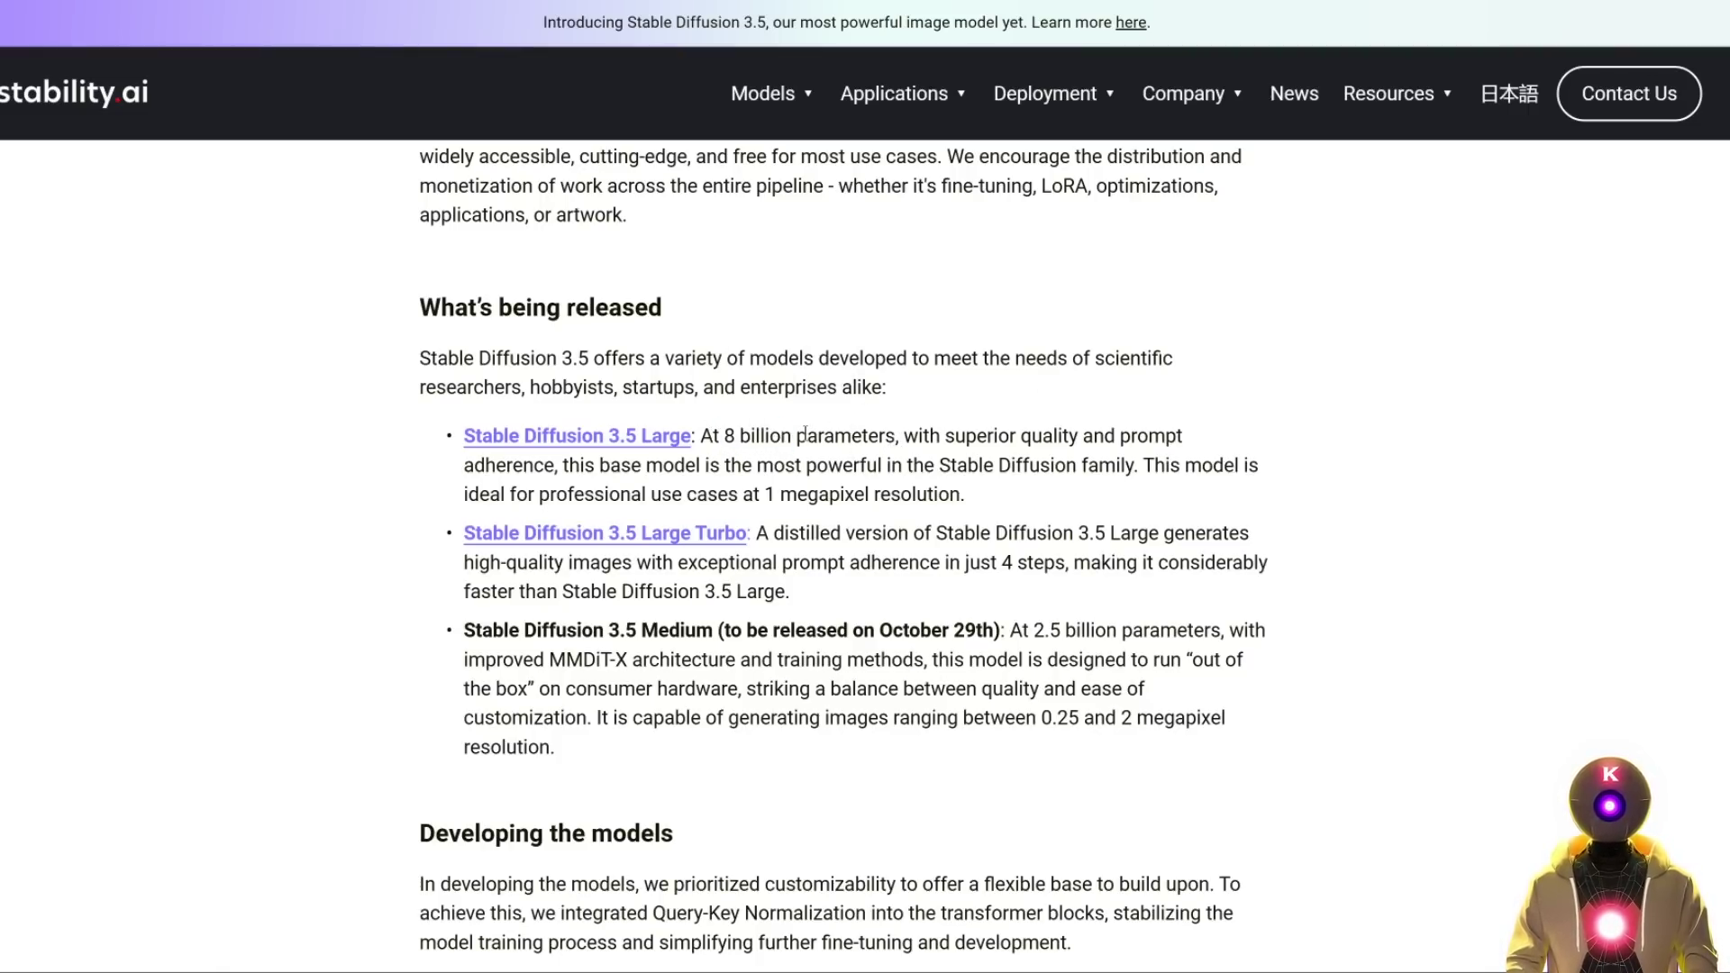
{"action": "scroll", "coordinate": [804, 434], "scroll_direction": "down", "scroll_amount": 10}
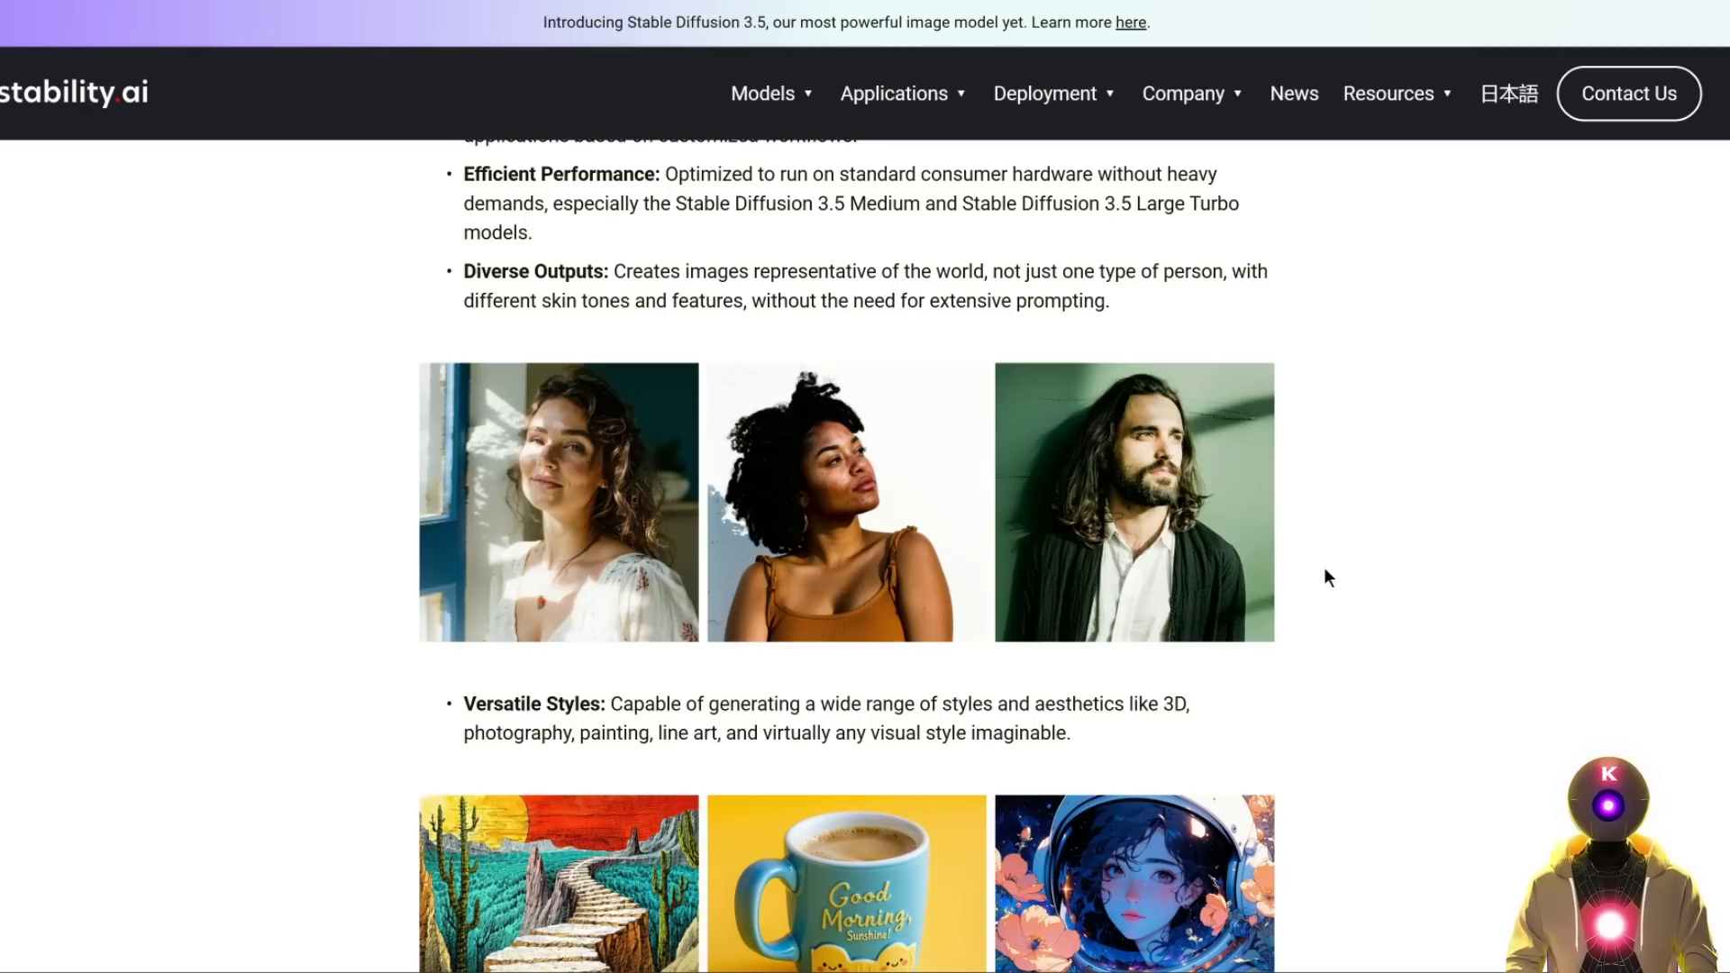
{"action": "scroll", "coordinate": [1123, 327], "scroll_direction": "up", "scroll_amount": 10}
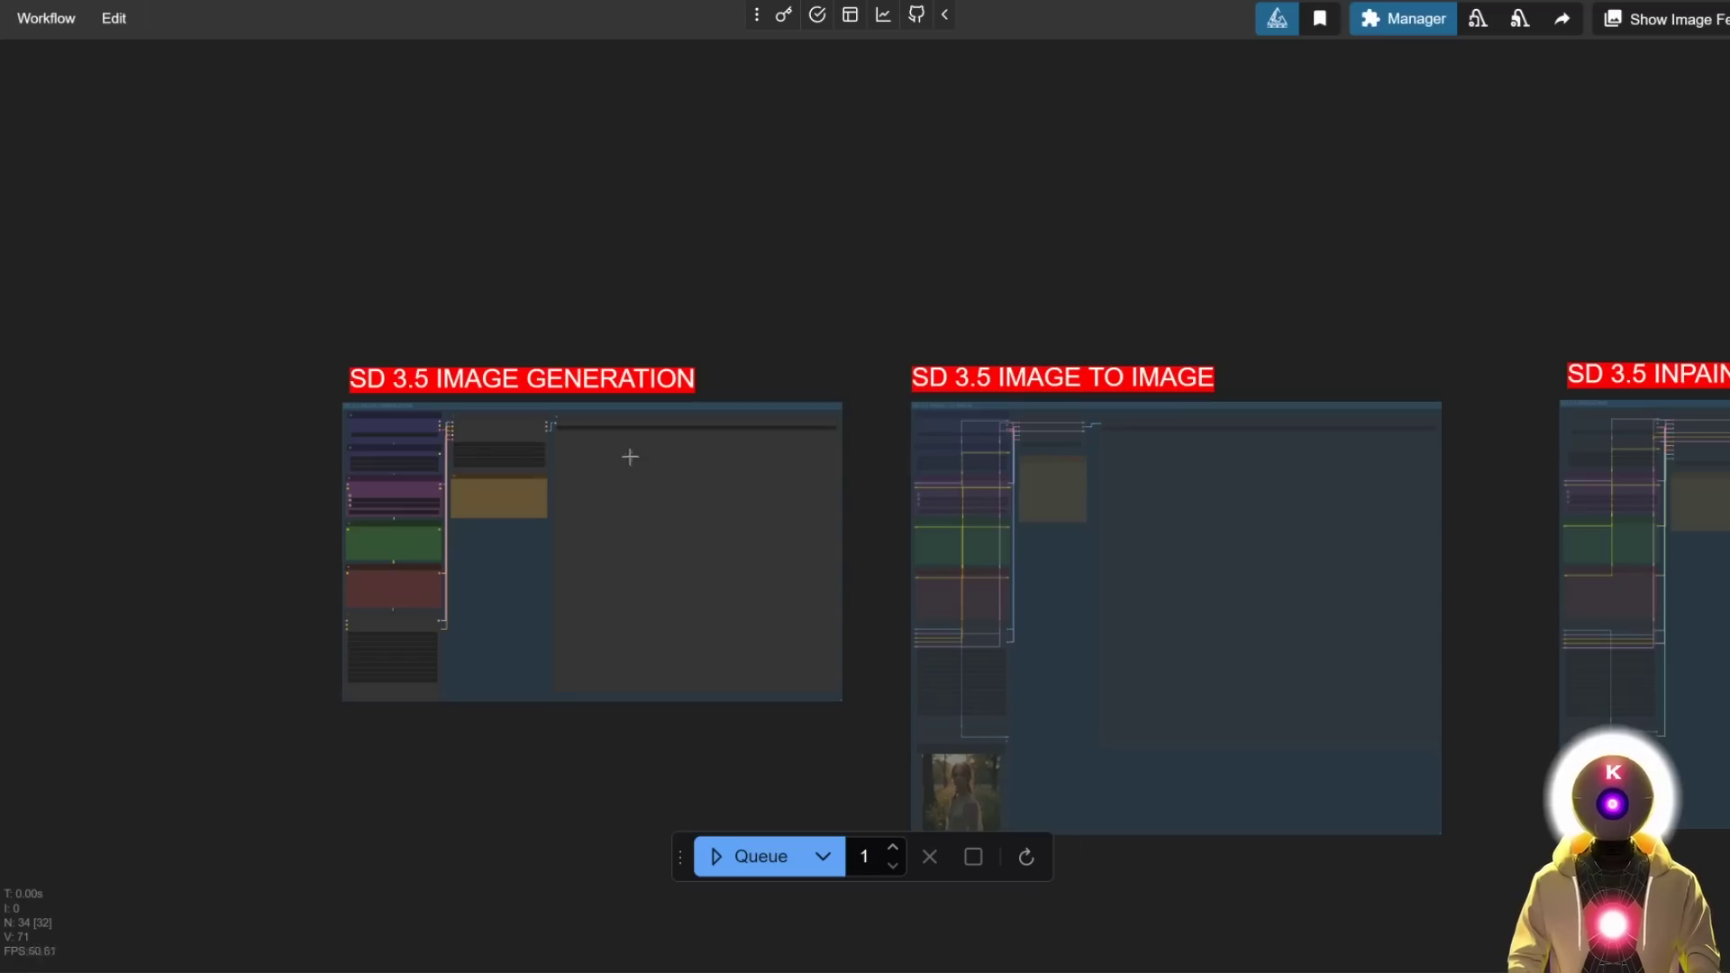
Zoom in on the SD 3.5 IMAGE GENERATION group and queue the blonde real estate agent portrait
{"action": "scroll", "coordinate": [142, 551], "scroll_direction": "up", "scroll_amount": 8}
{"action": "scroll", "coordinate": [317, 487], "scroll_direction": "down", "scroll_amount": 3}
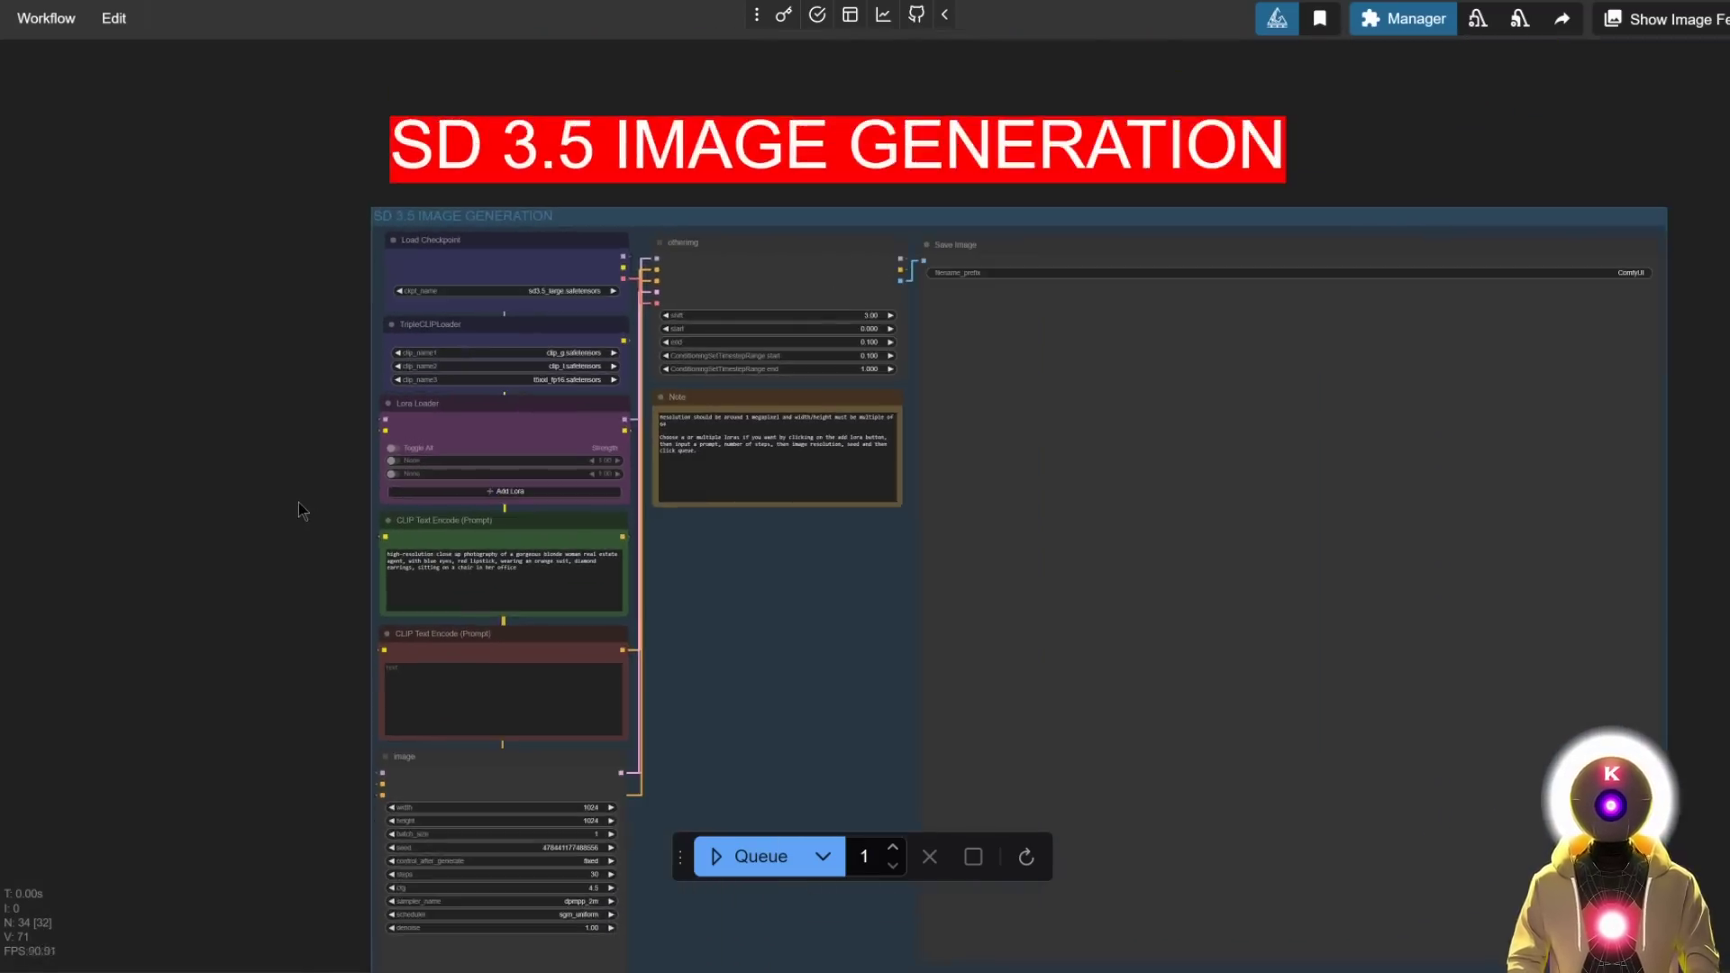
{"action": "scroll", "coordinate": [486, 594], "scroll_direction": "up", "scroll_amount": 4}
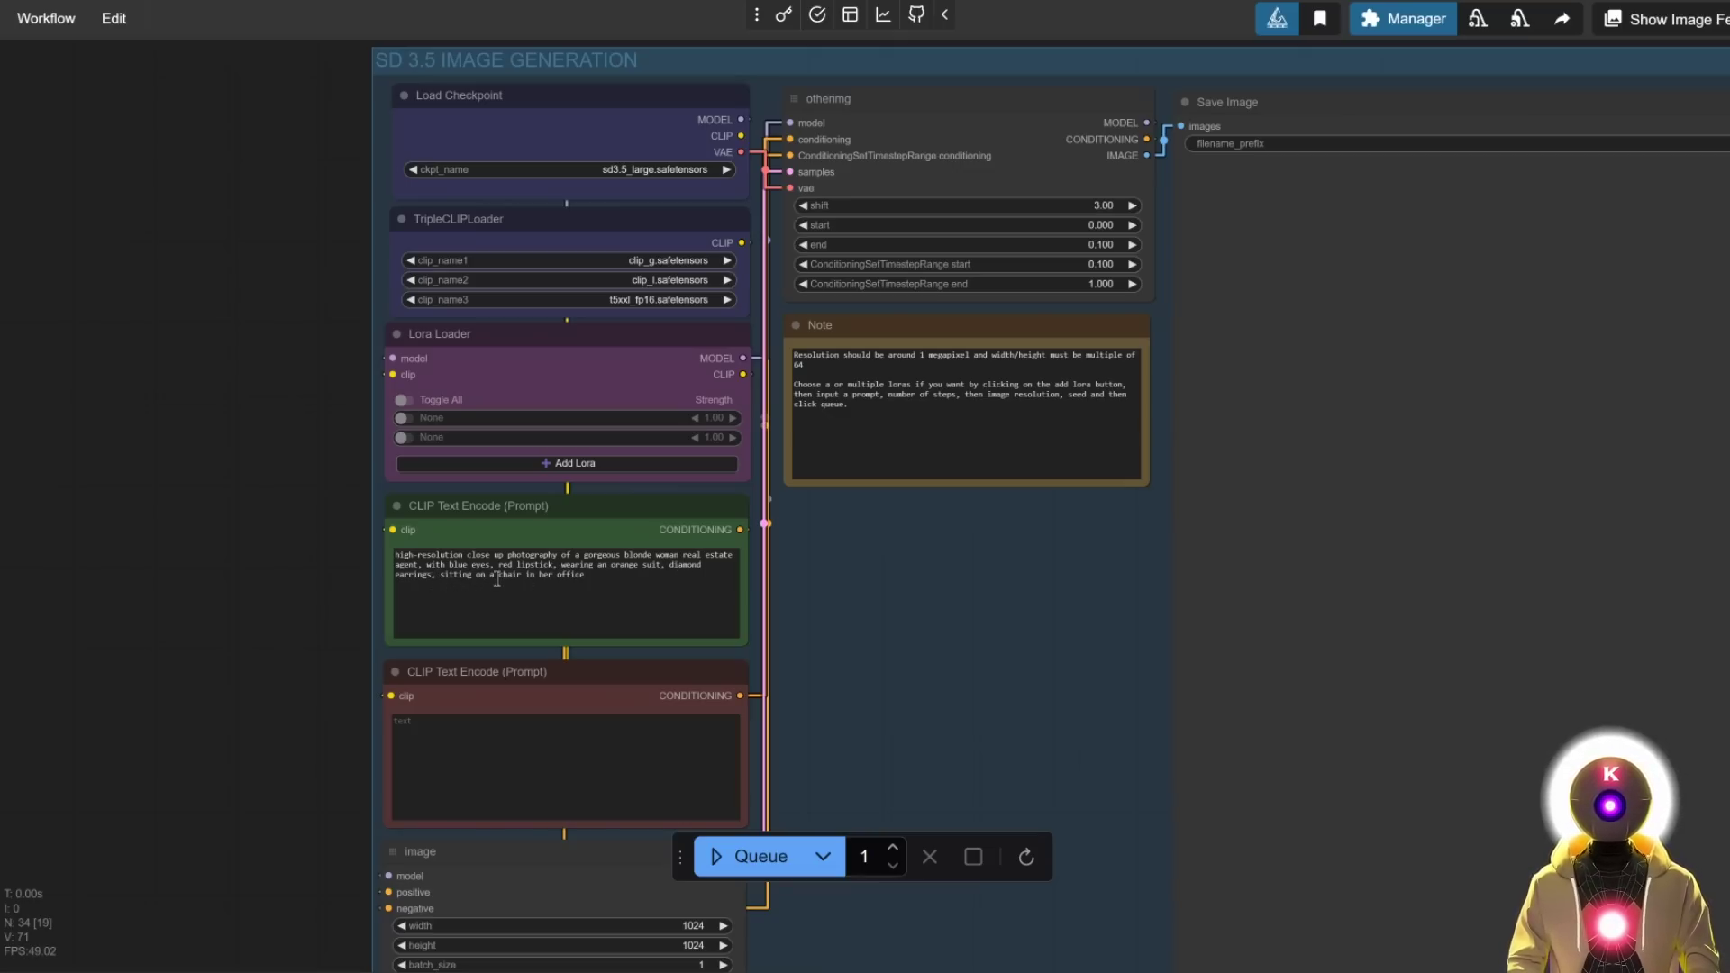
{"action": "left_click", "coordinate": [760, 856]}
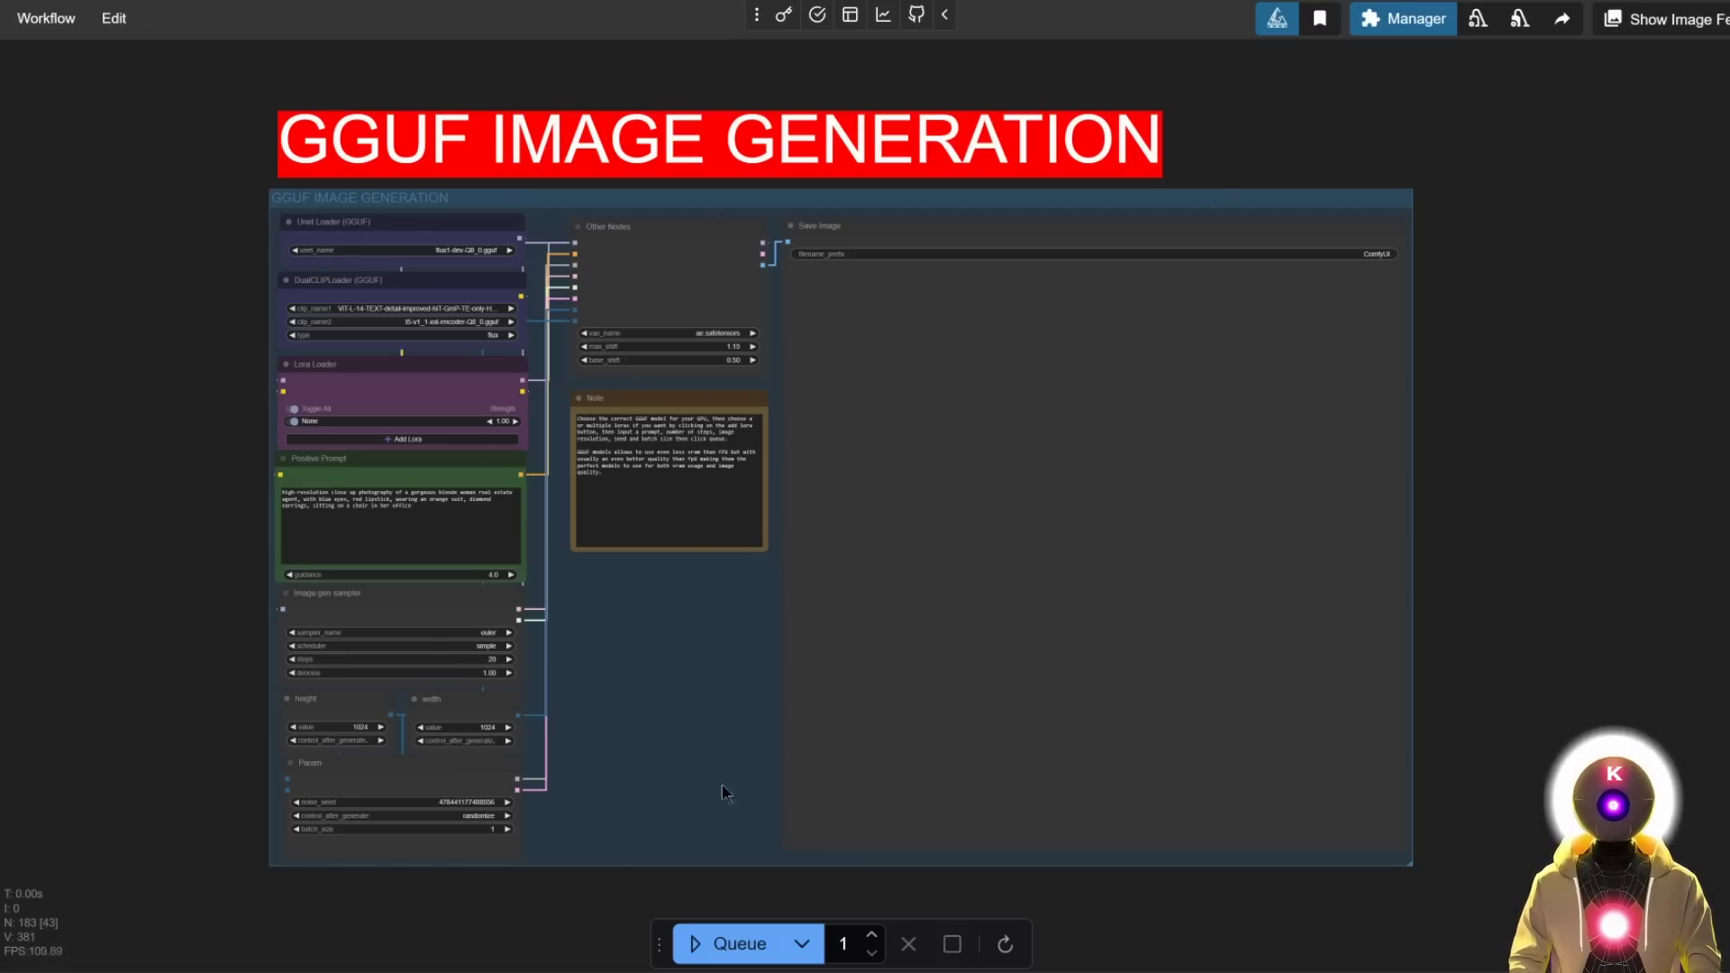
Queue the GGUF IMAGE GENERATION workflow to render the blonde office portrait
{"action": "left_click", "coordinate": [694, 944]}
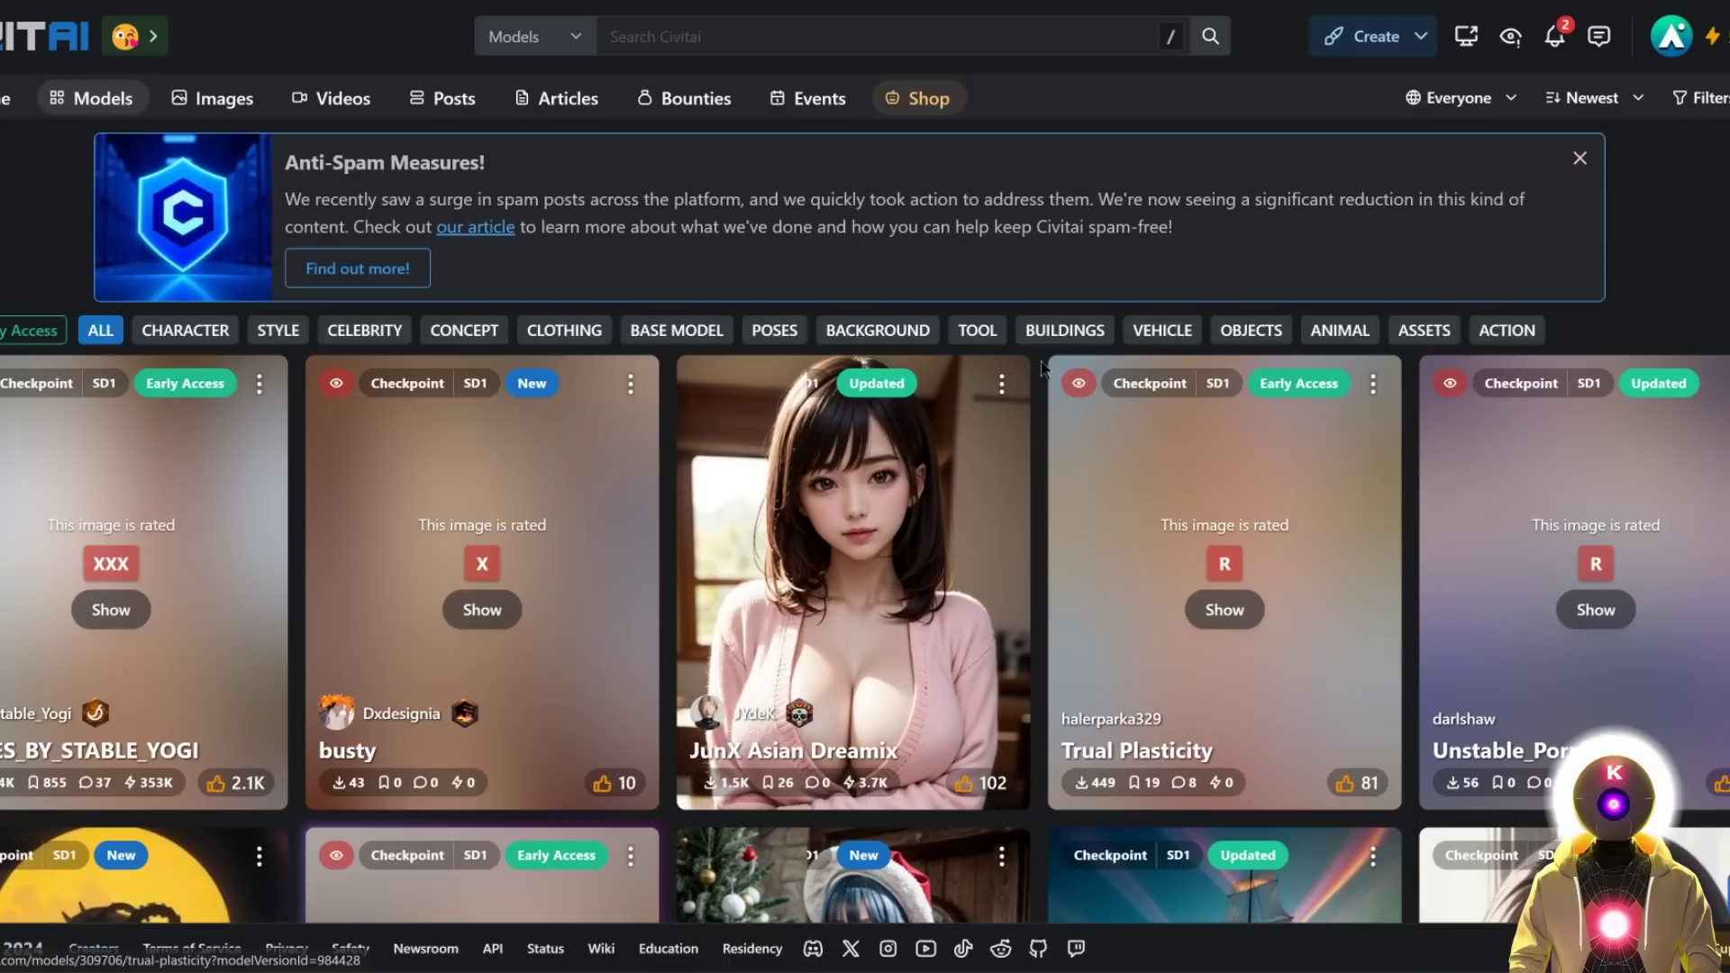
Scroll down the Civitai Models page through the SD1 checkpoint listings
{"action": "scroll", "coordinate": [1041, 363], "scroll_direction": "down", "scroll_amount": 12}
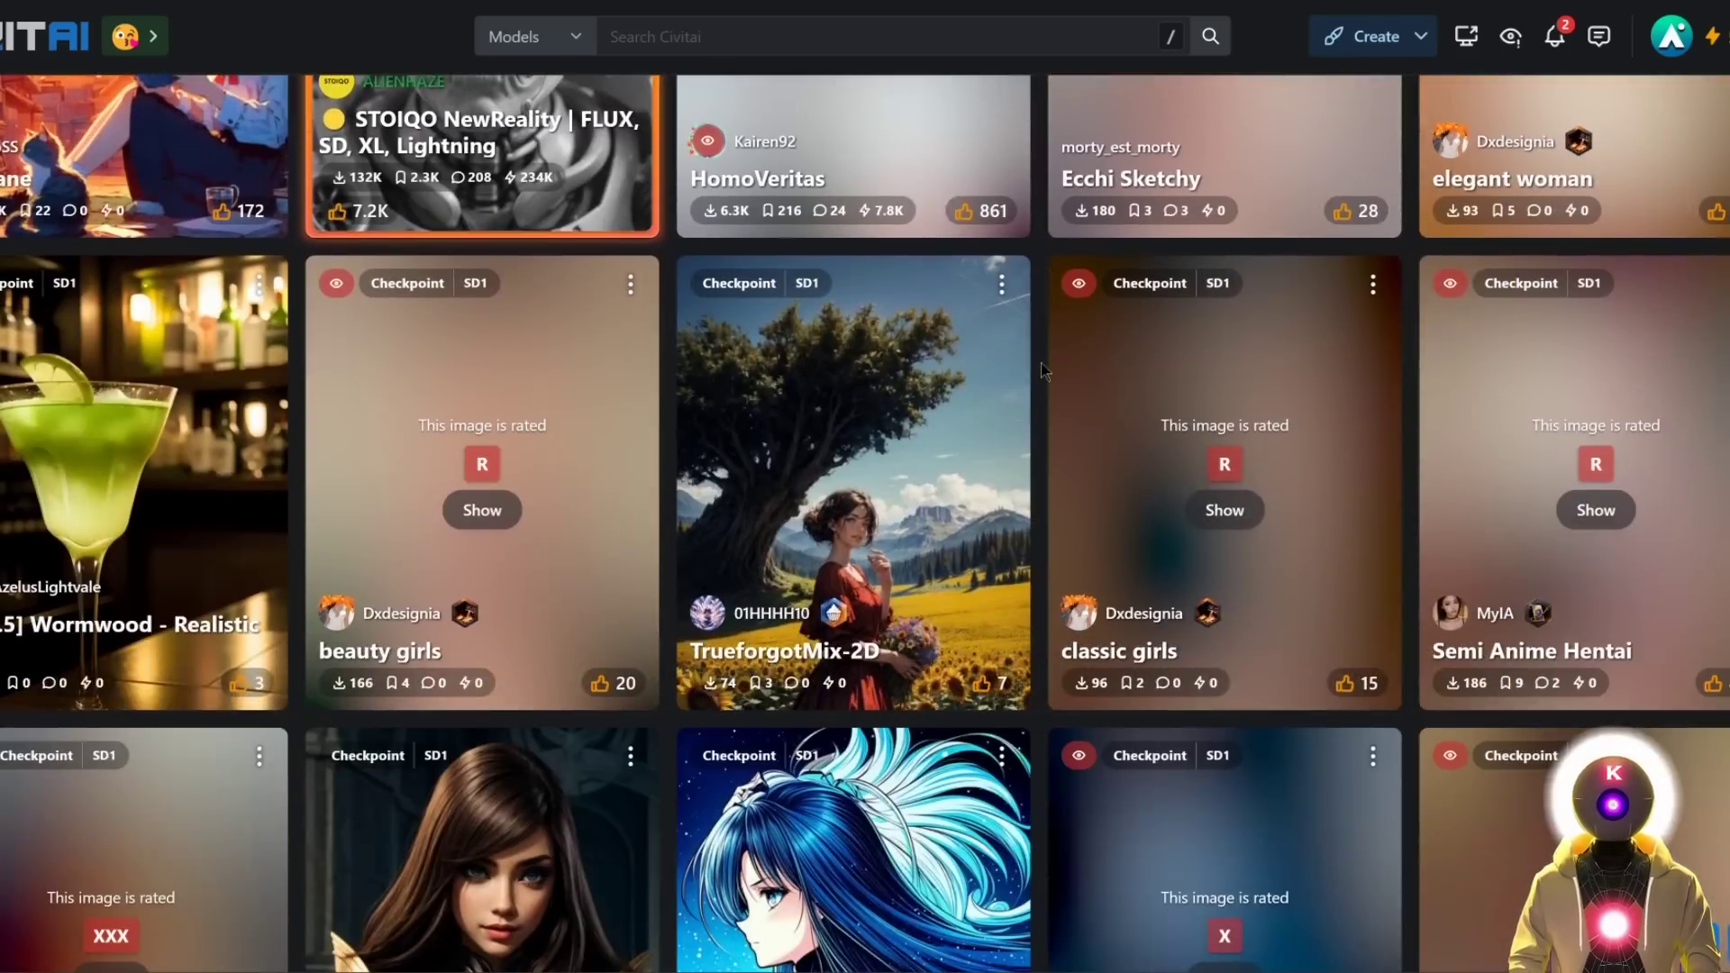
{"action": "scroll", "coordinate": [1041, 364], "scroll_direction": "down", "scroll_amount": 10}
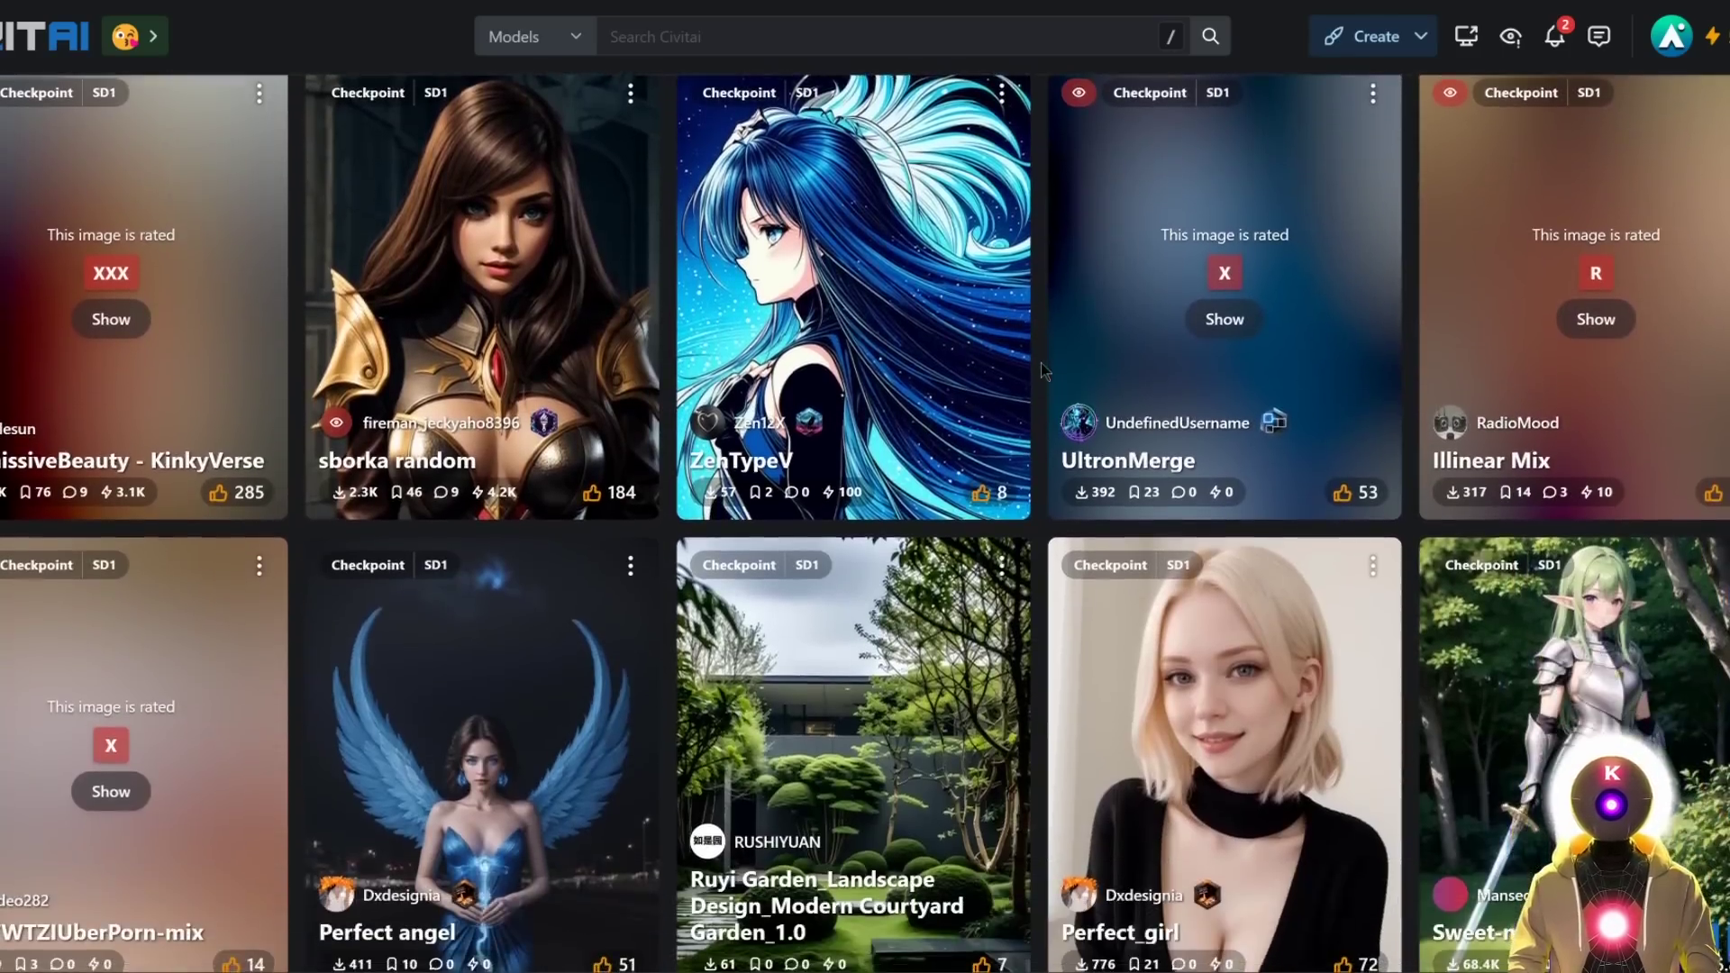
{"action": "scroll", "coordinate": [1040, 364], "scroll_direction": "down", "scroll_amount": 5}
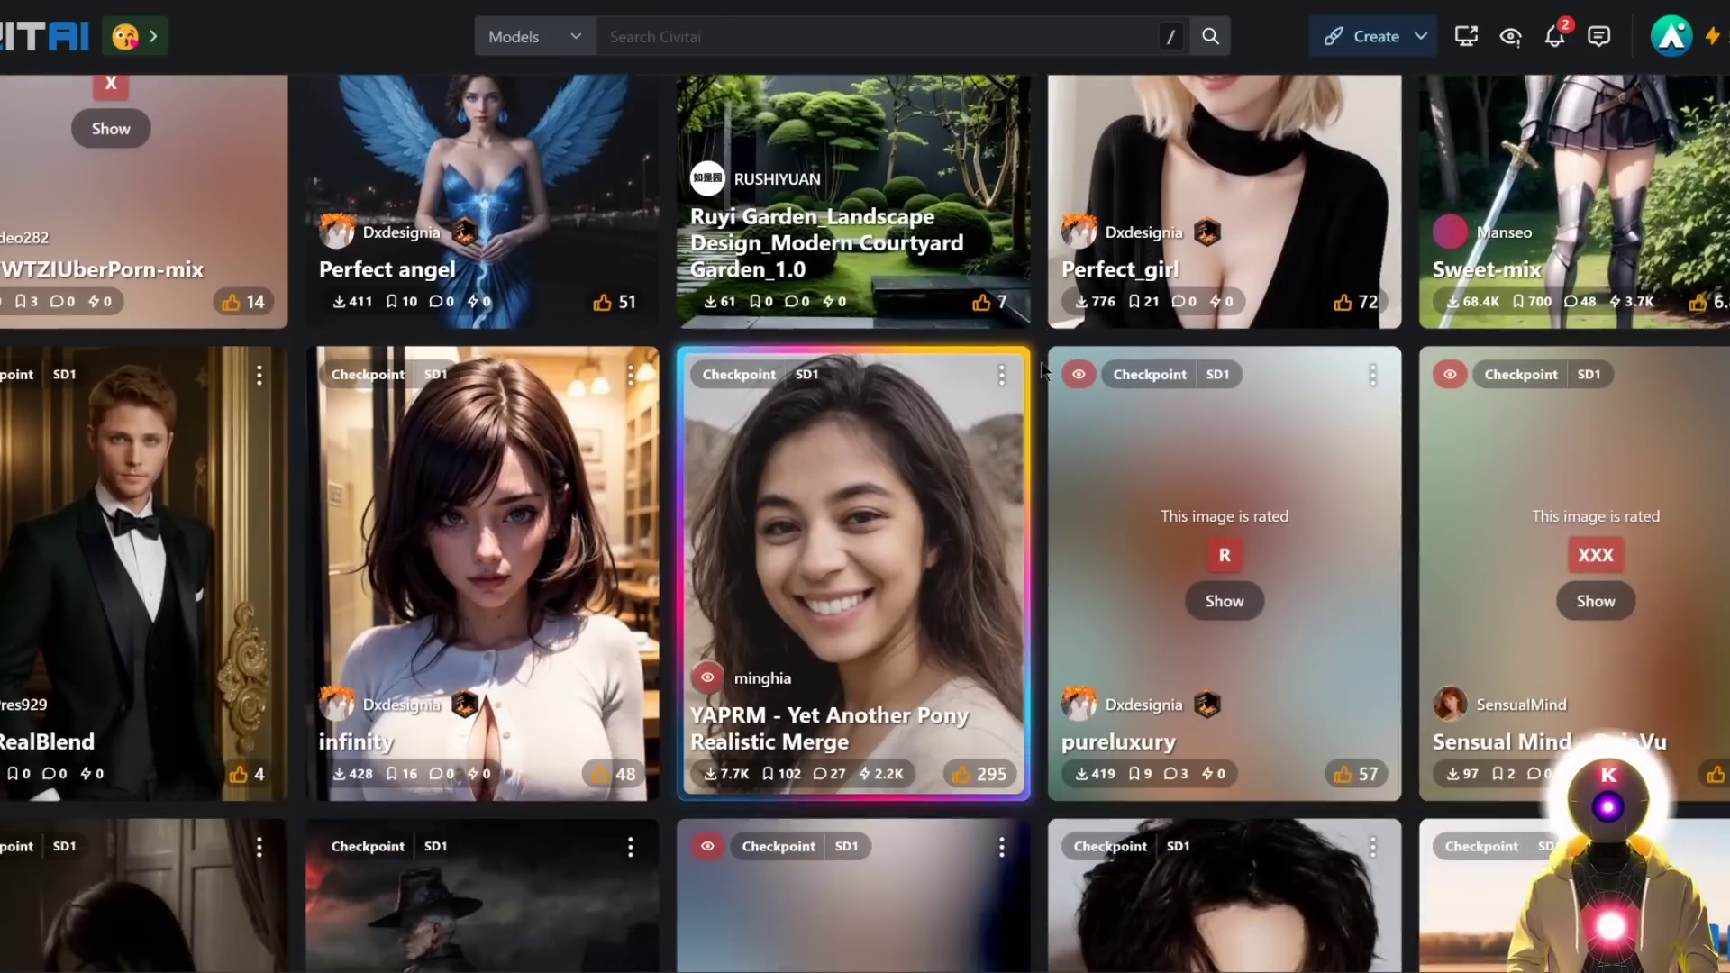
{"action": "scroll", "coordinate": [1040, 370], "scroll_direction": "down", "scroll_amount": 20}
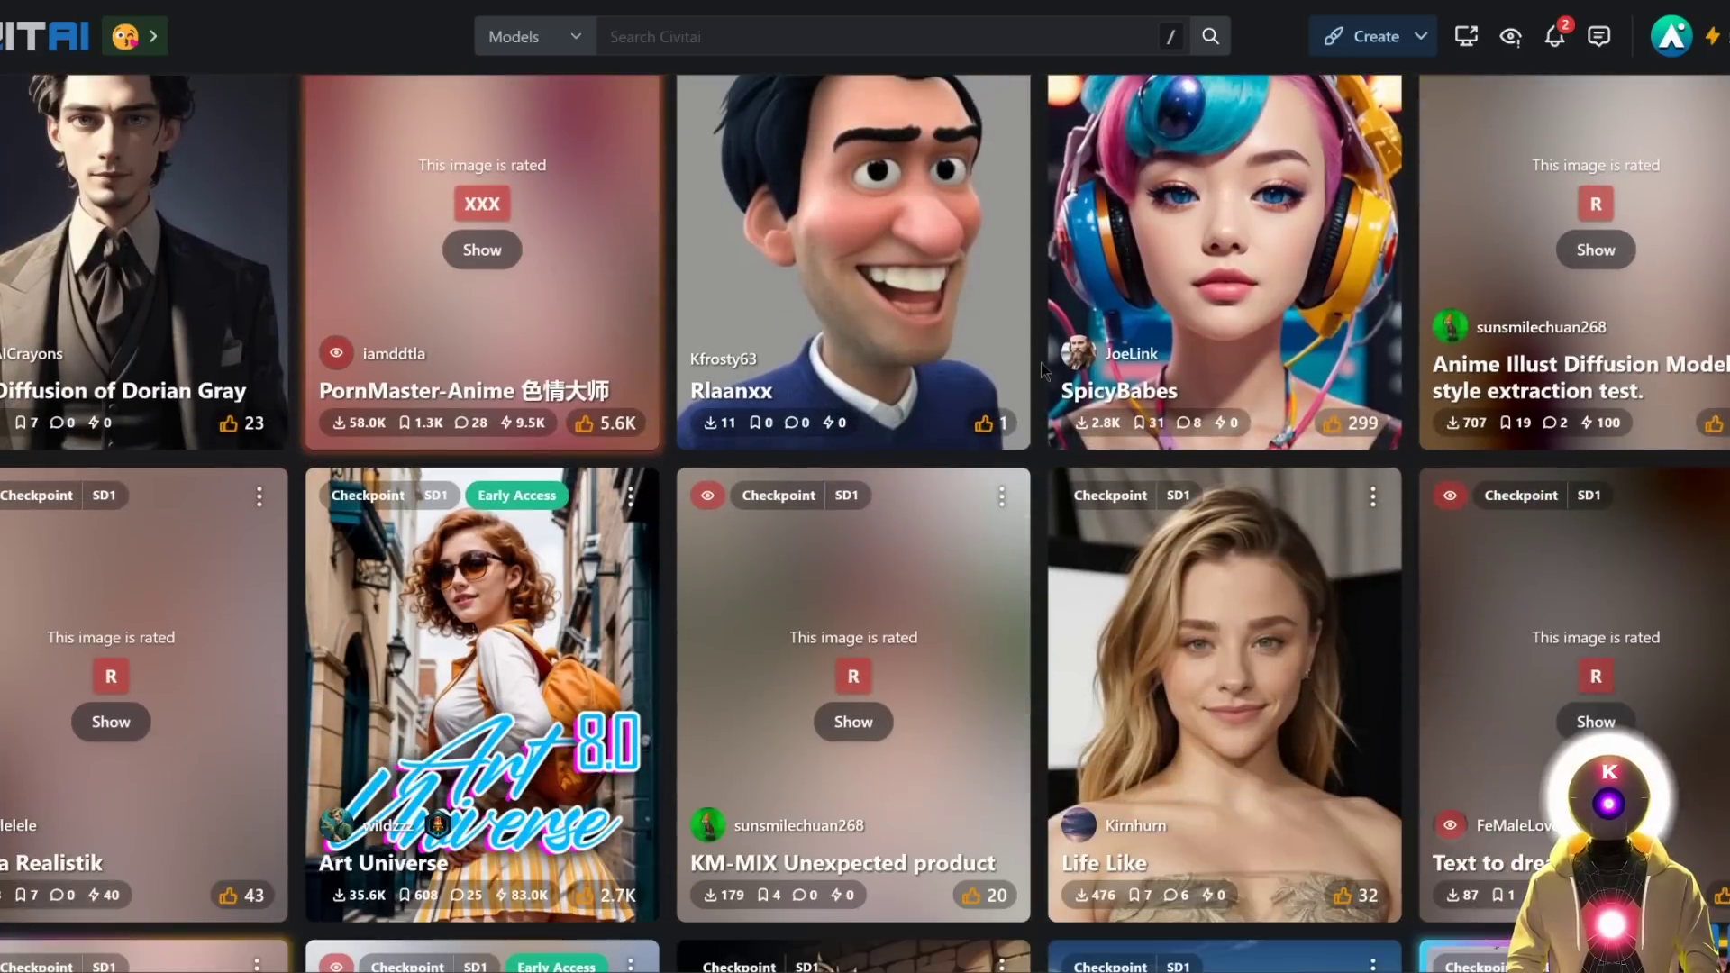
{"action": "scroll", "coordinate": [1041, 370], "scroll_direction": "down", "scroll_amount": 6}
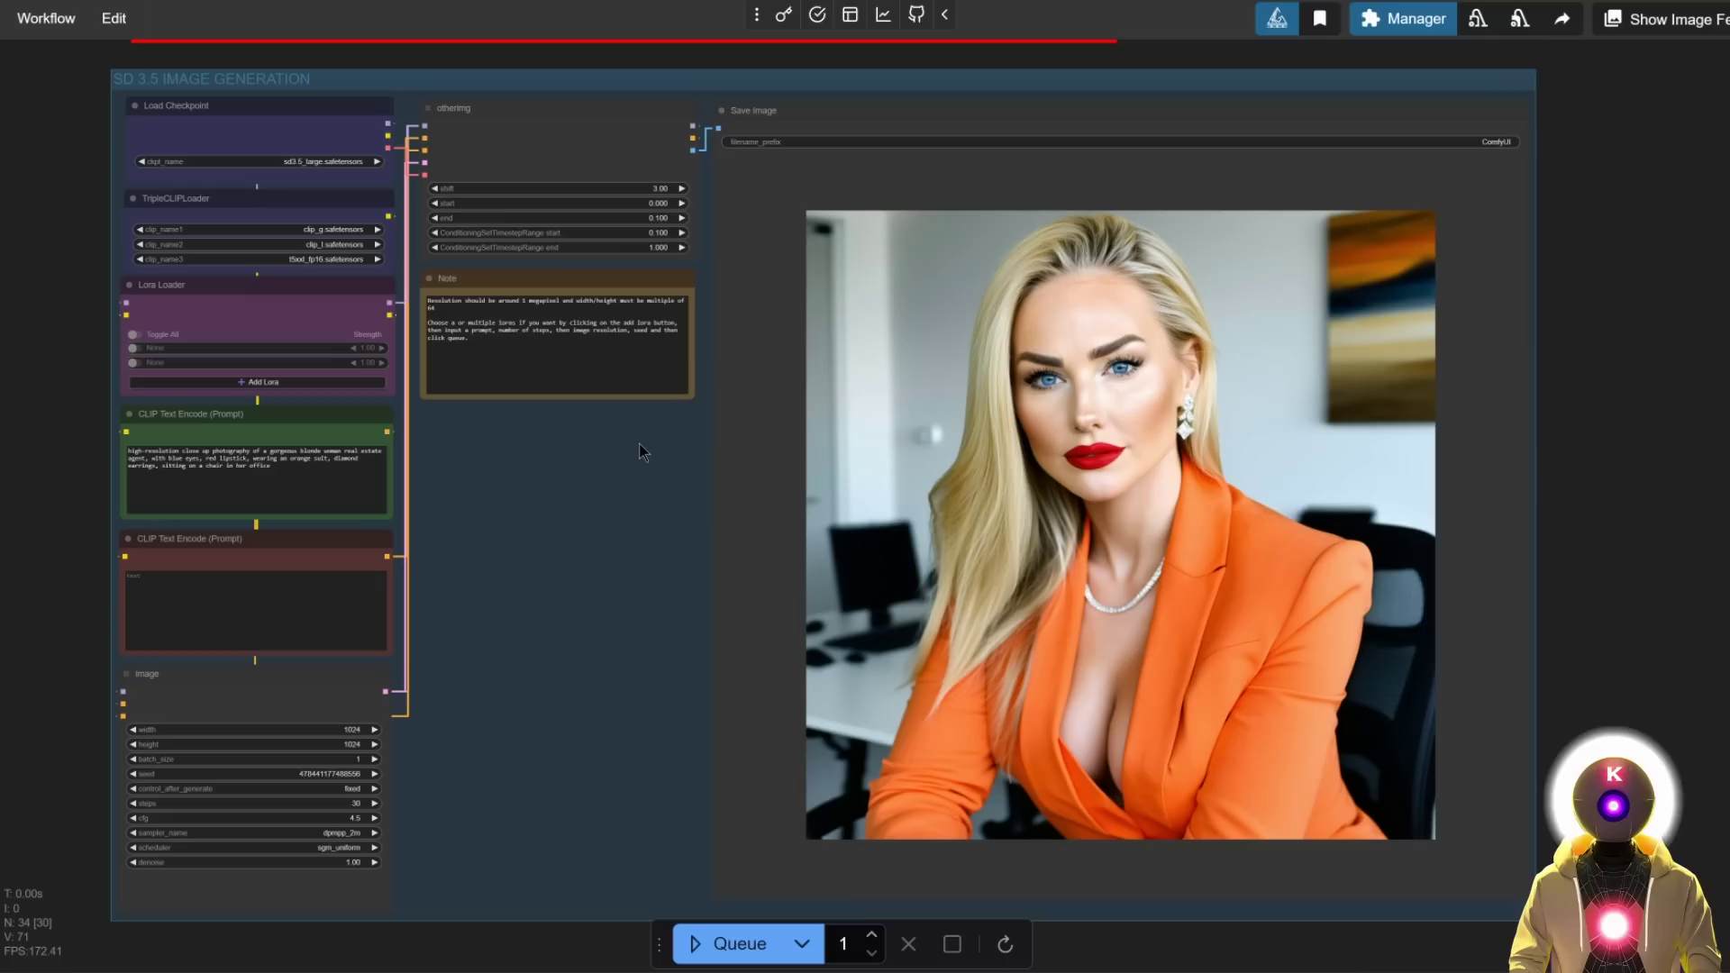
Paste 'diamond necklace' into the negative prompt and queue a new office portrait
{"action": "left_click", "coordinate": [311, 600]}
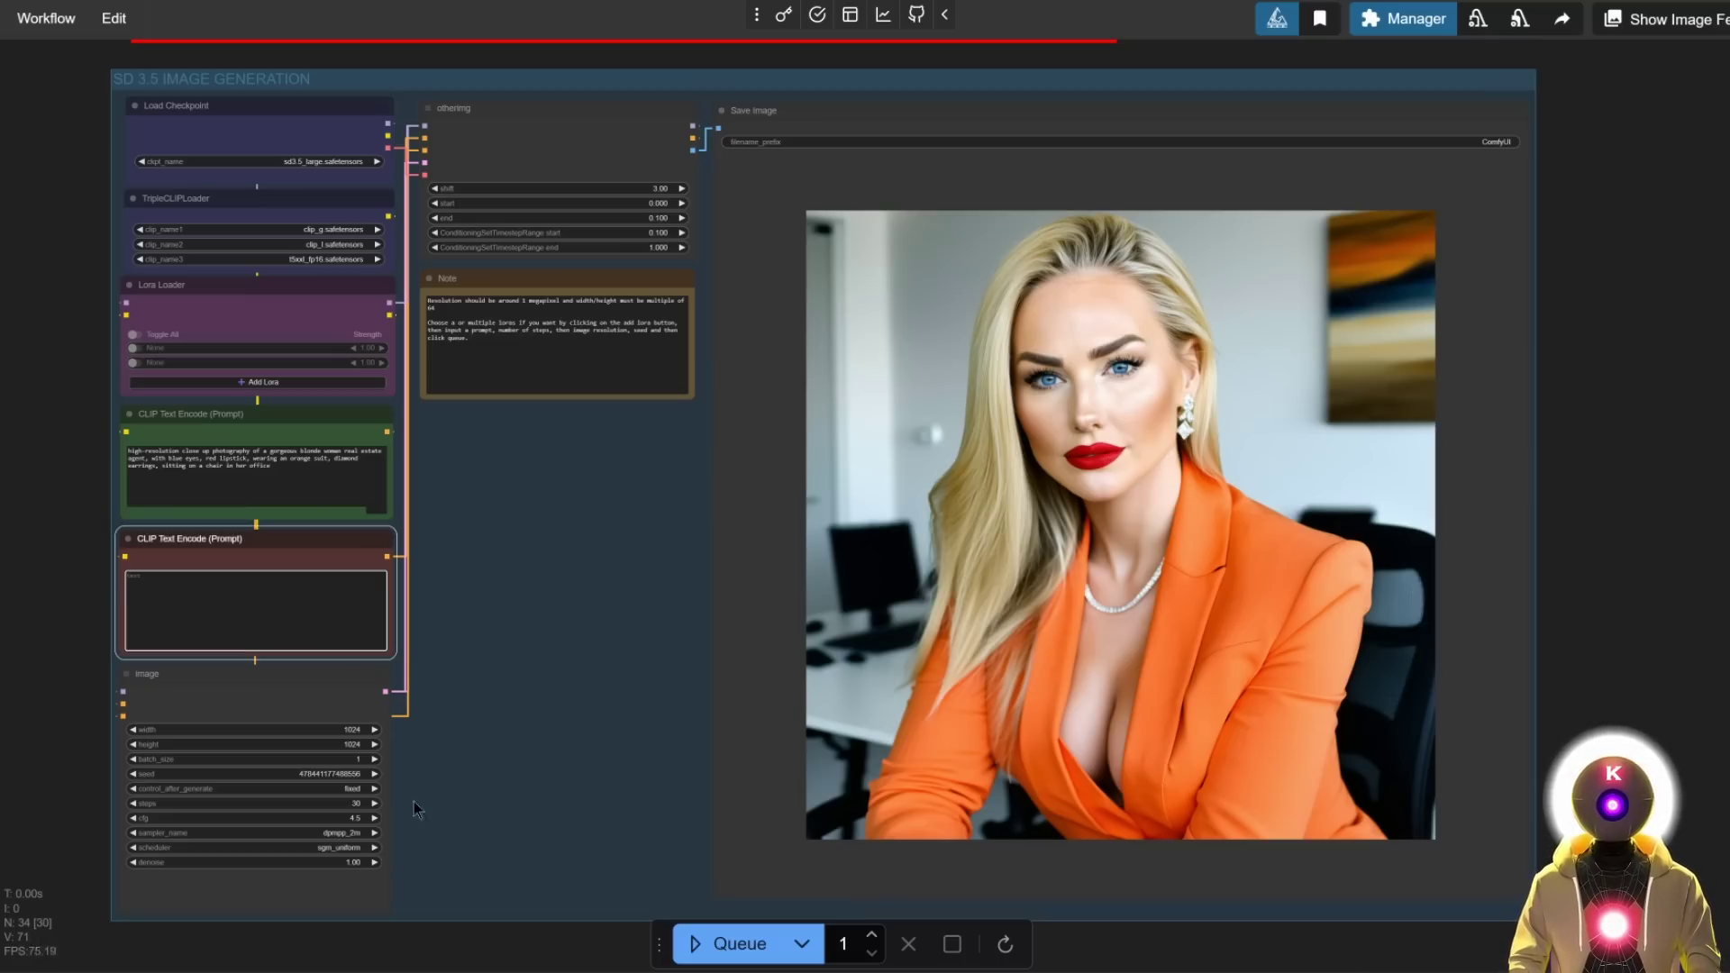
{"action": "left_click", "coordinate": [345, 817]}
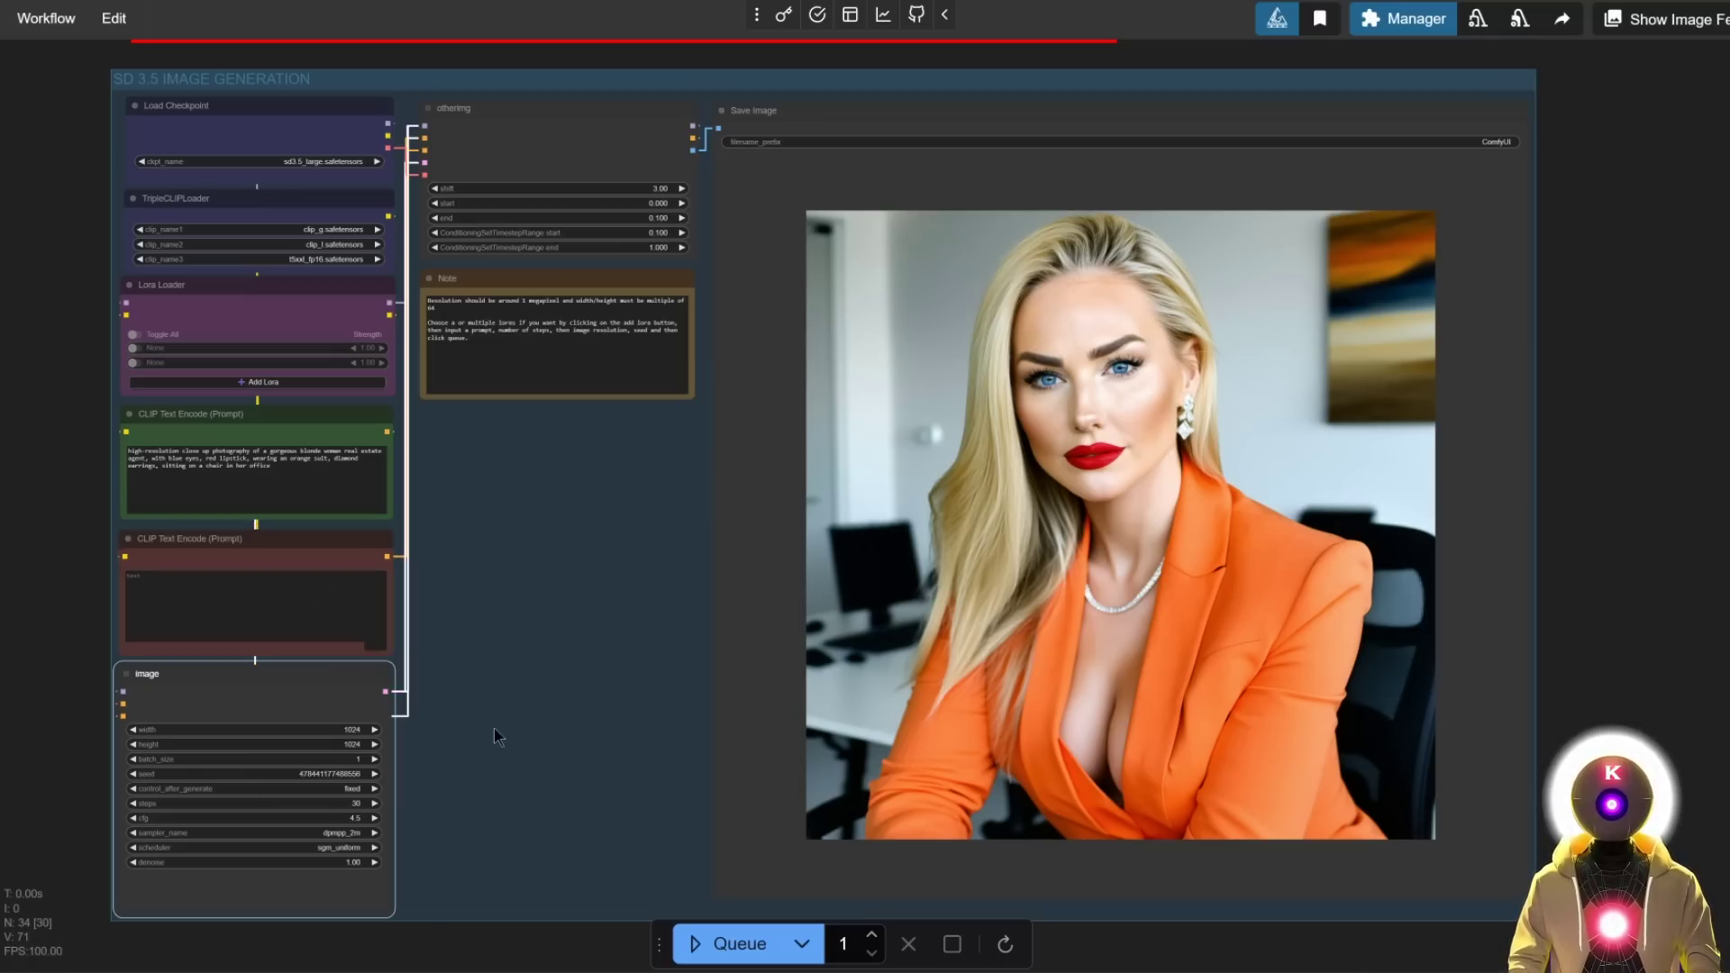
{"action": "left_click", "coordinate": [373, 590]}
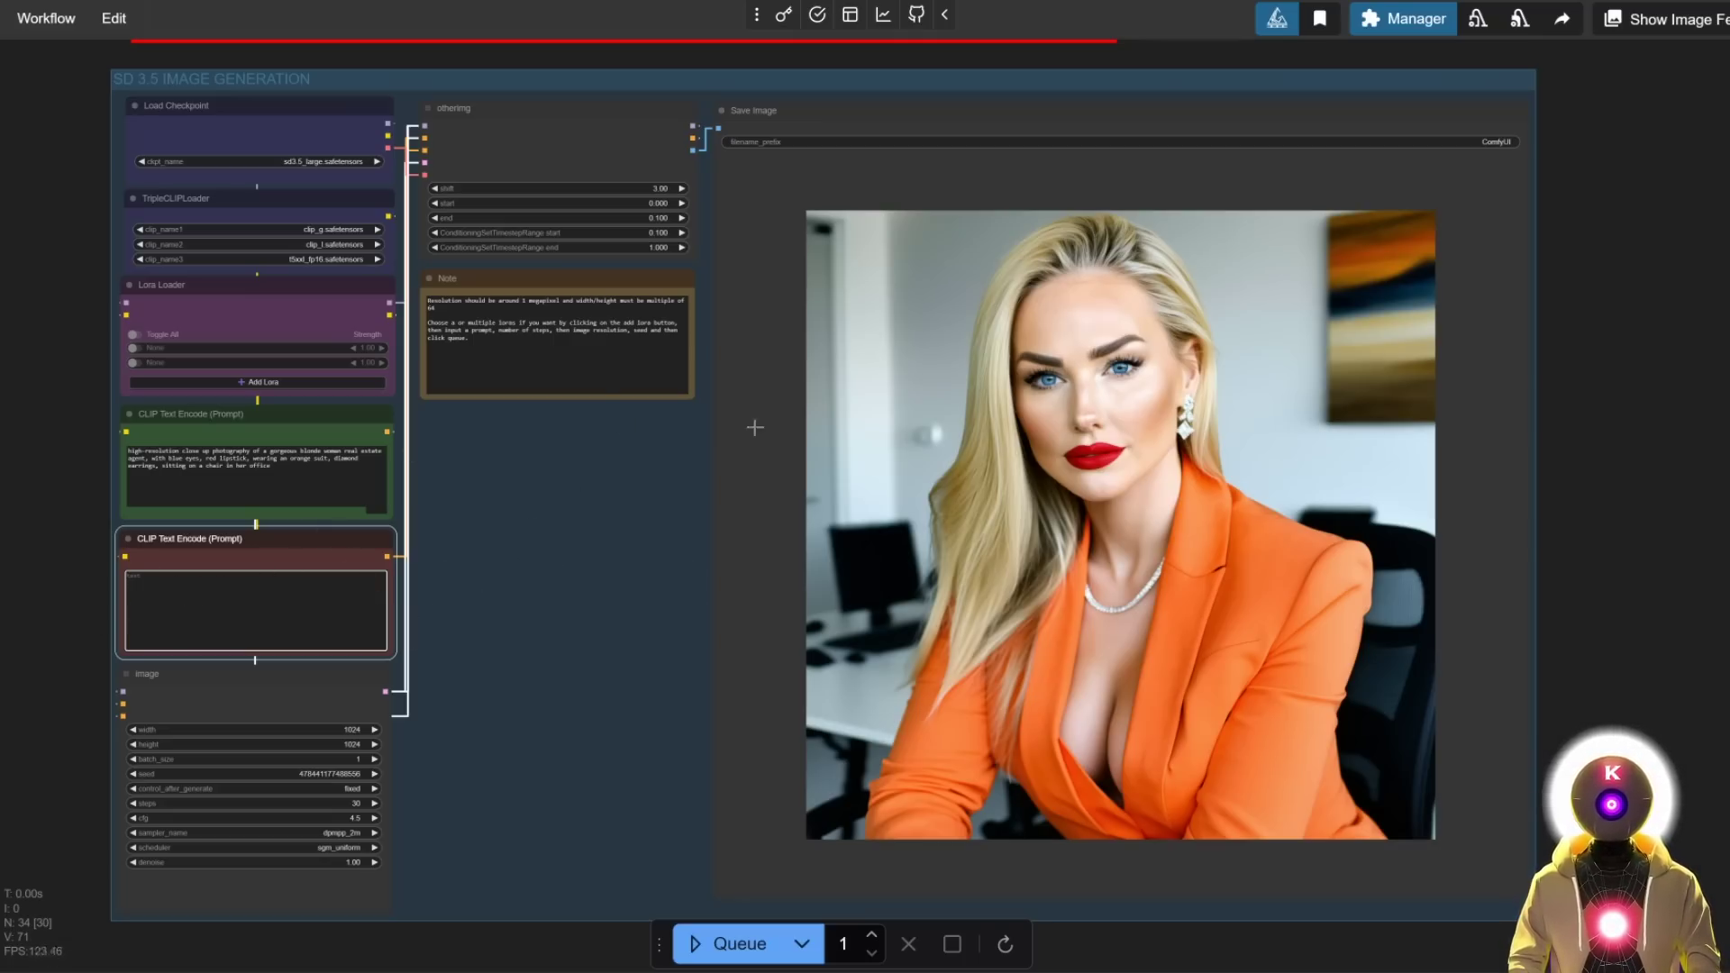
{"action": "type", "text": "diamond necklace"}
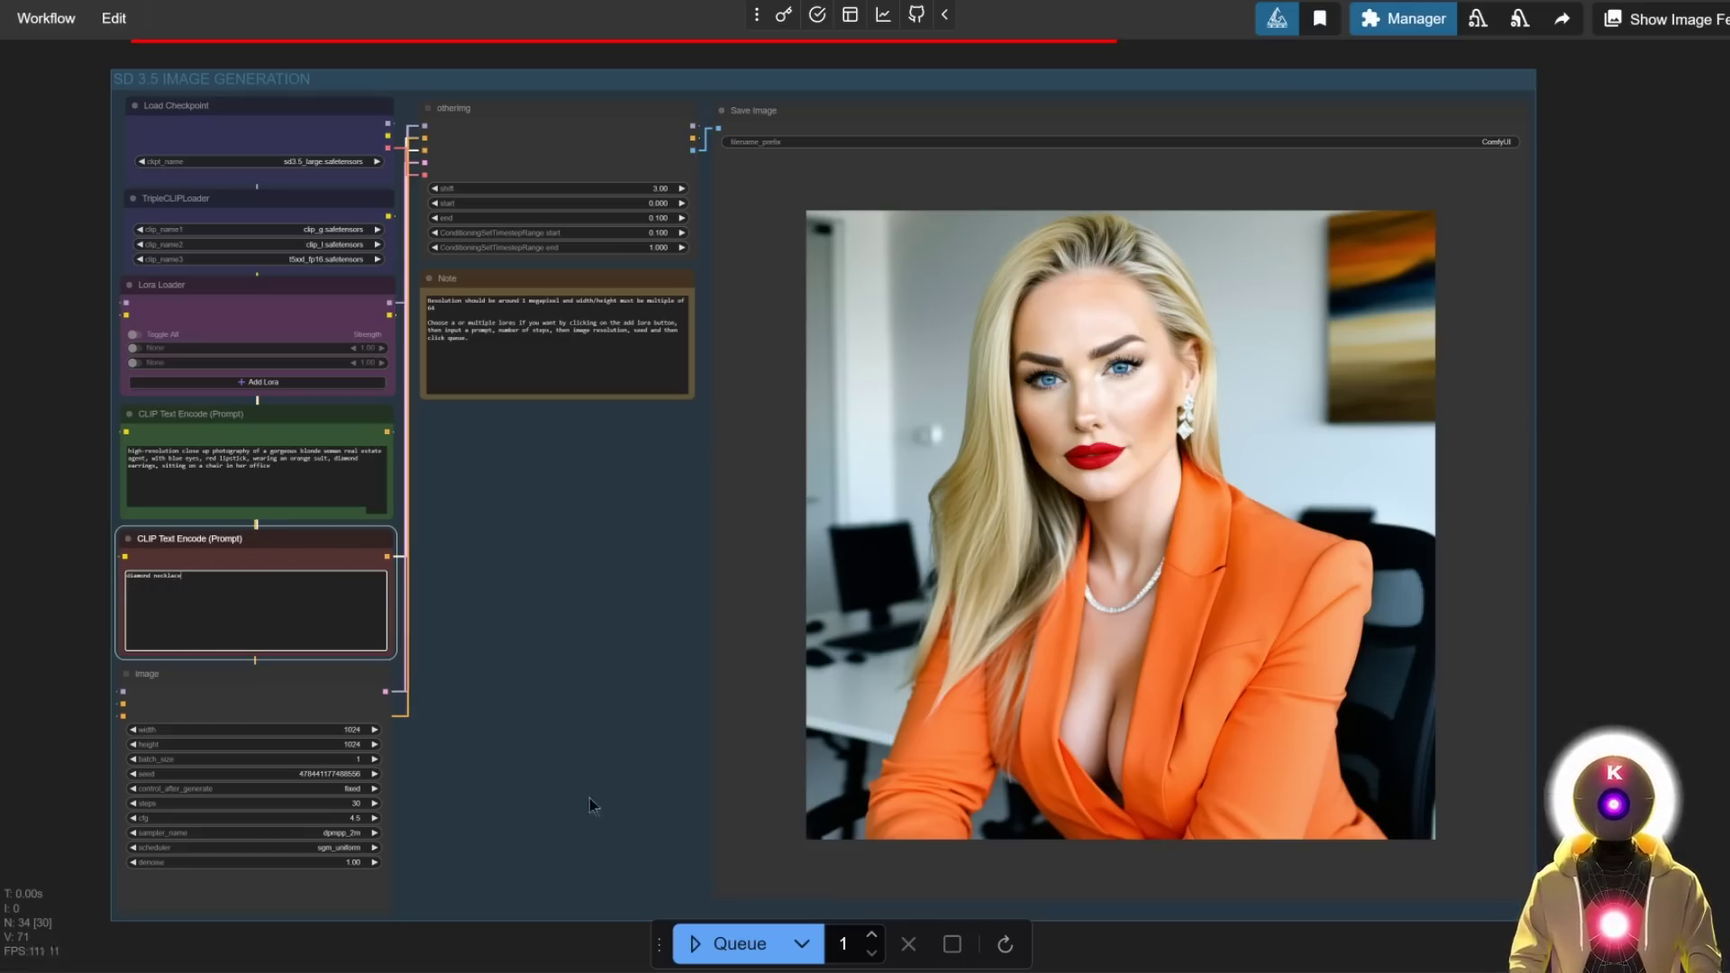
{"action": "left_click", "coordinate": [711, 943]}
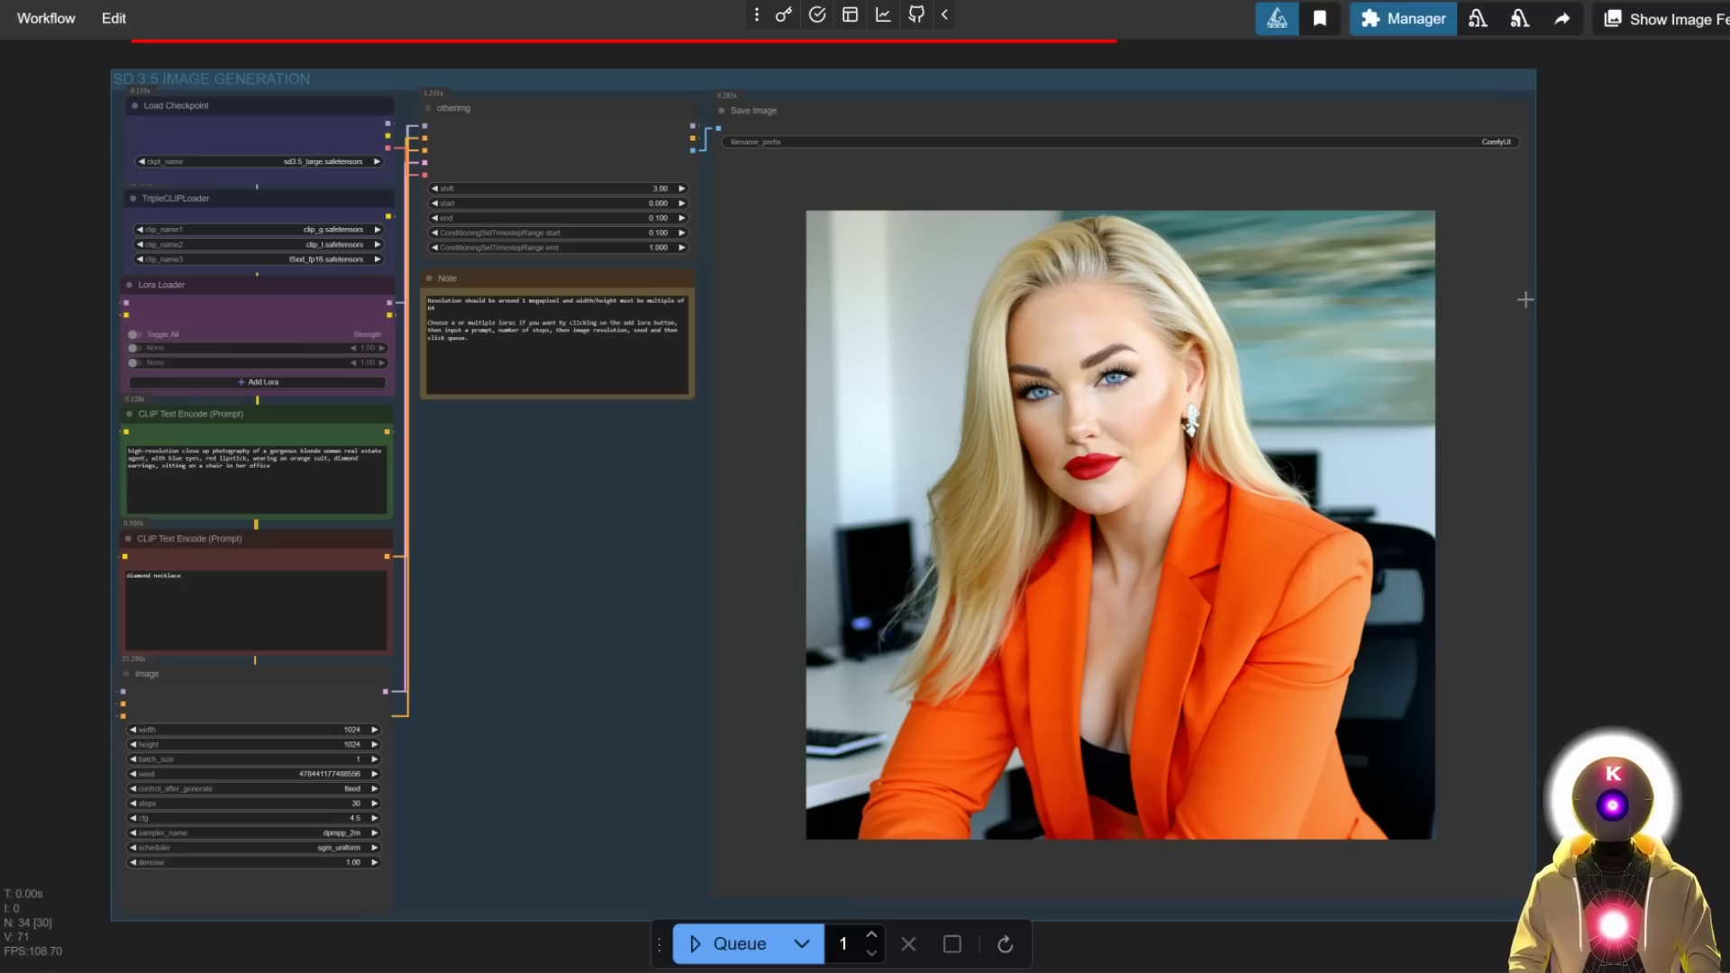
Begin entering a new cfg value, then dismiss the entry without applying it
{"action": "left_click", "coordinate": [346, 817]}
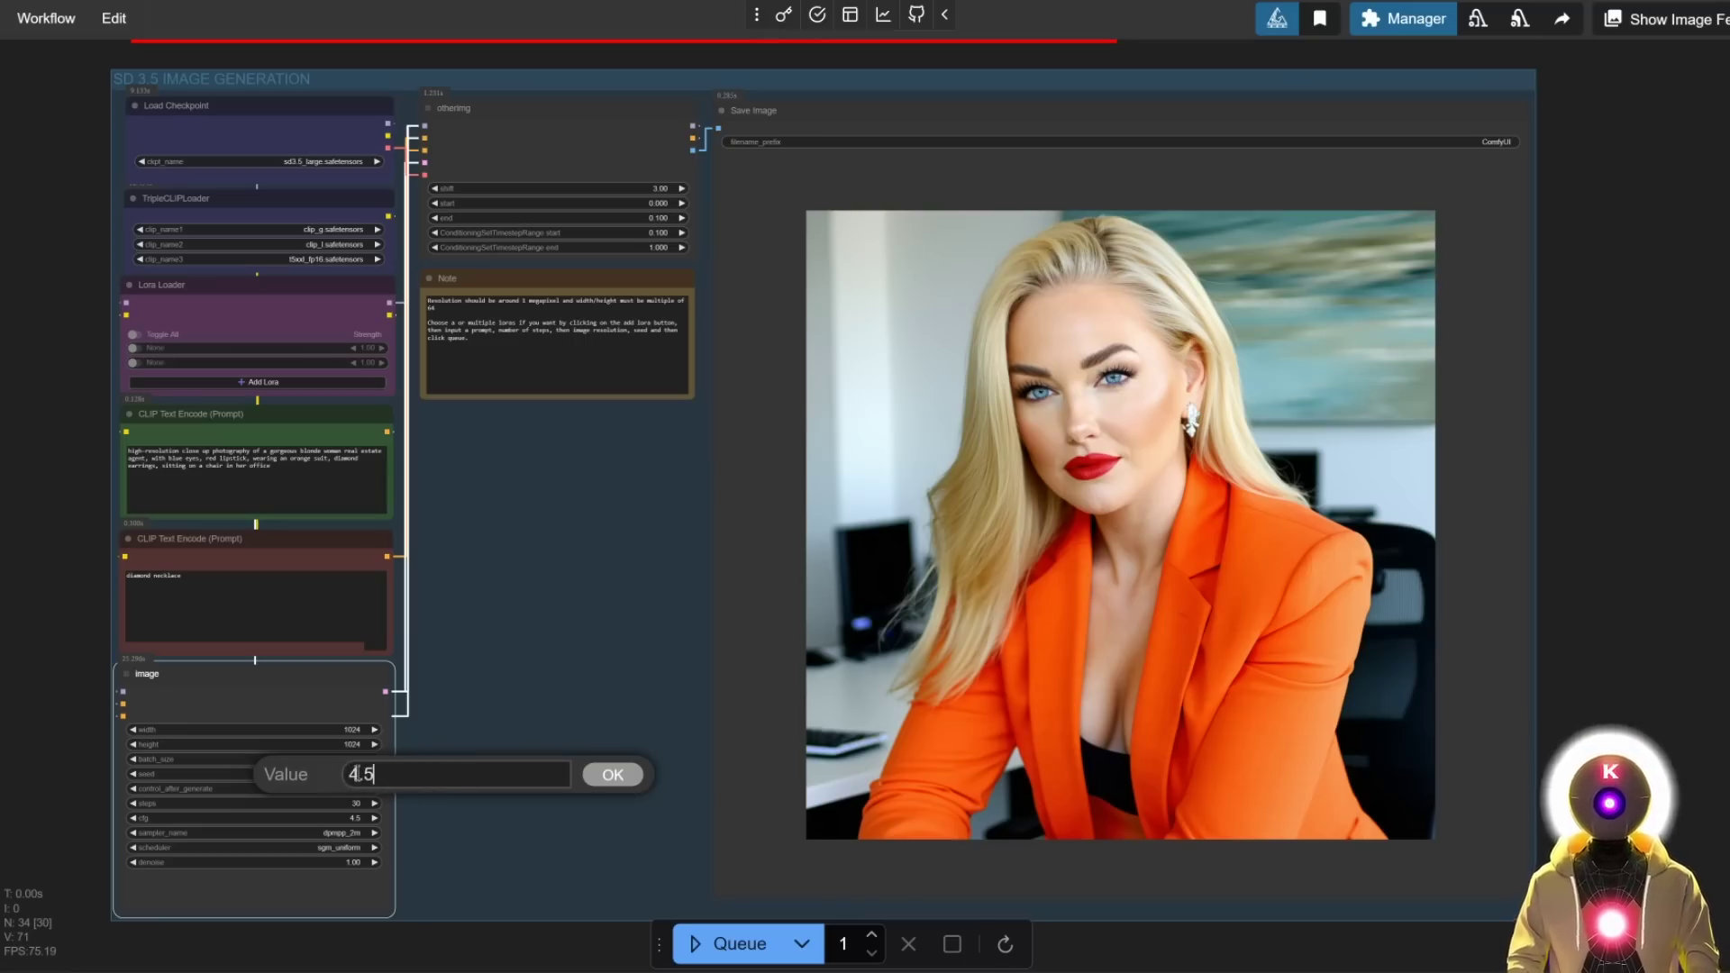
{"action": "key", "text": "BackSpace"}
{"action": "type", "text": "2"}
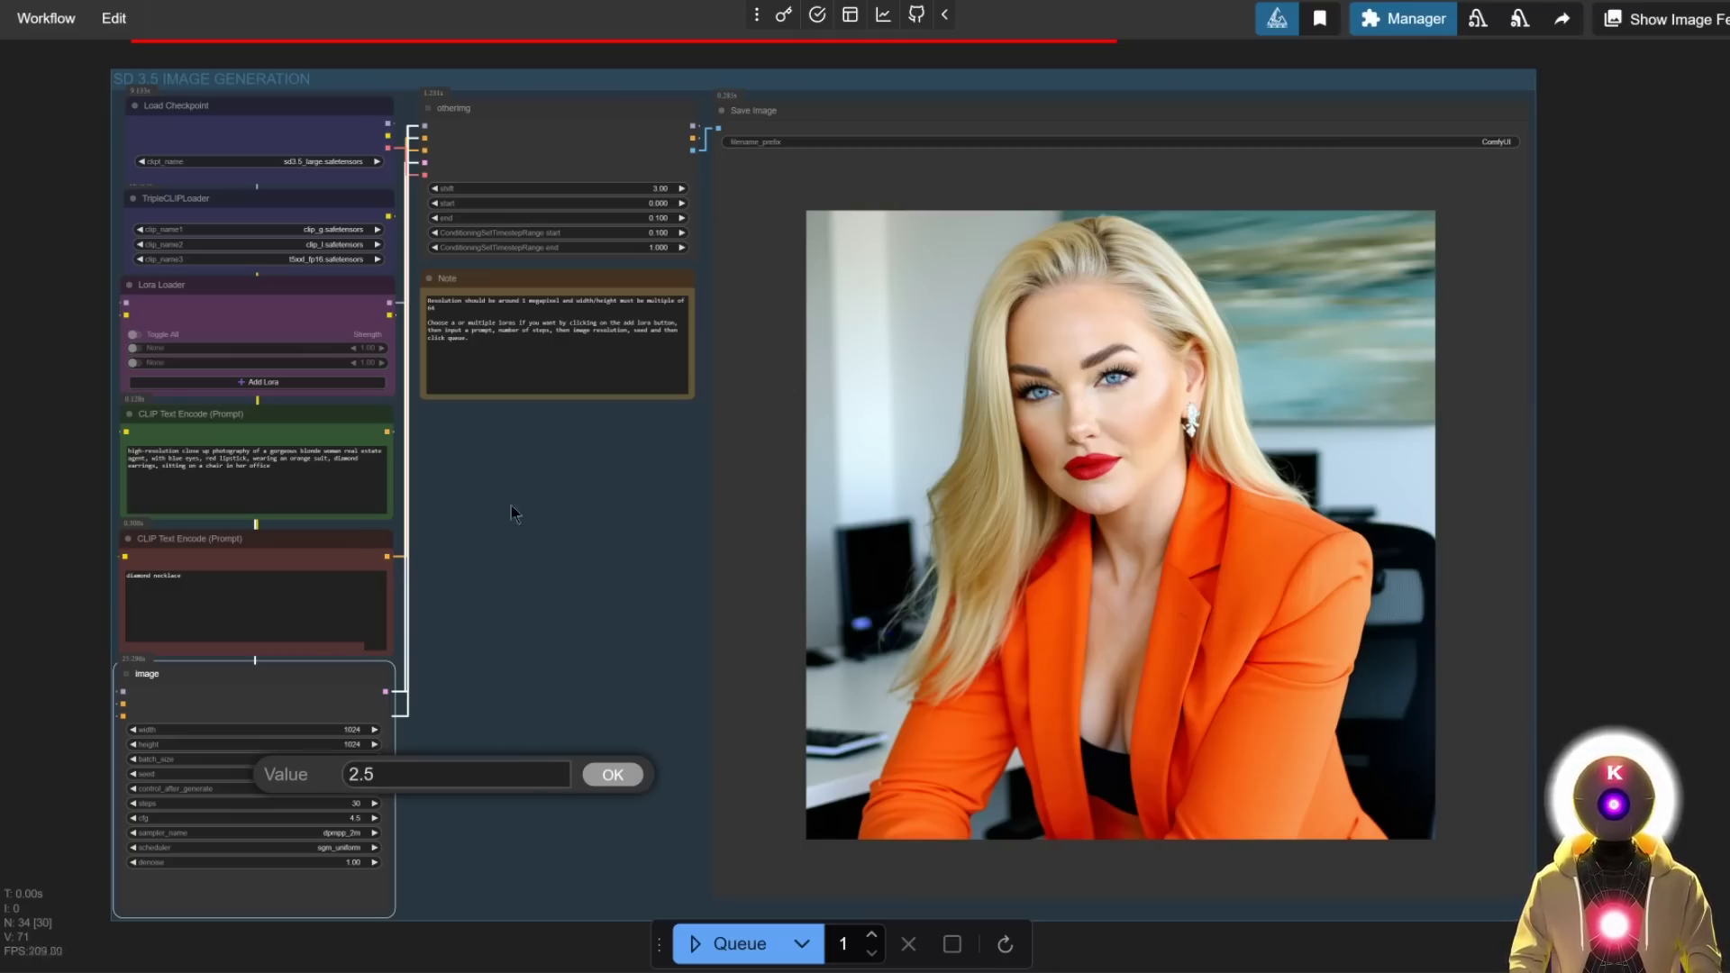
{"action": "left_click", "coordinate": [1162, 605]}
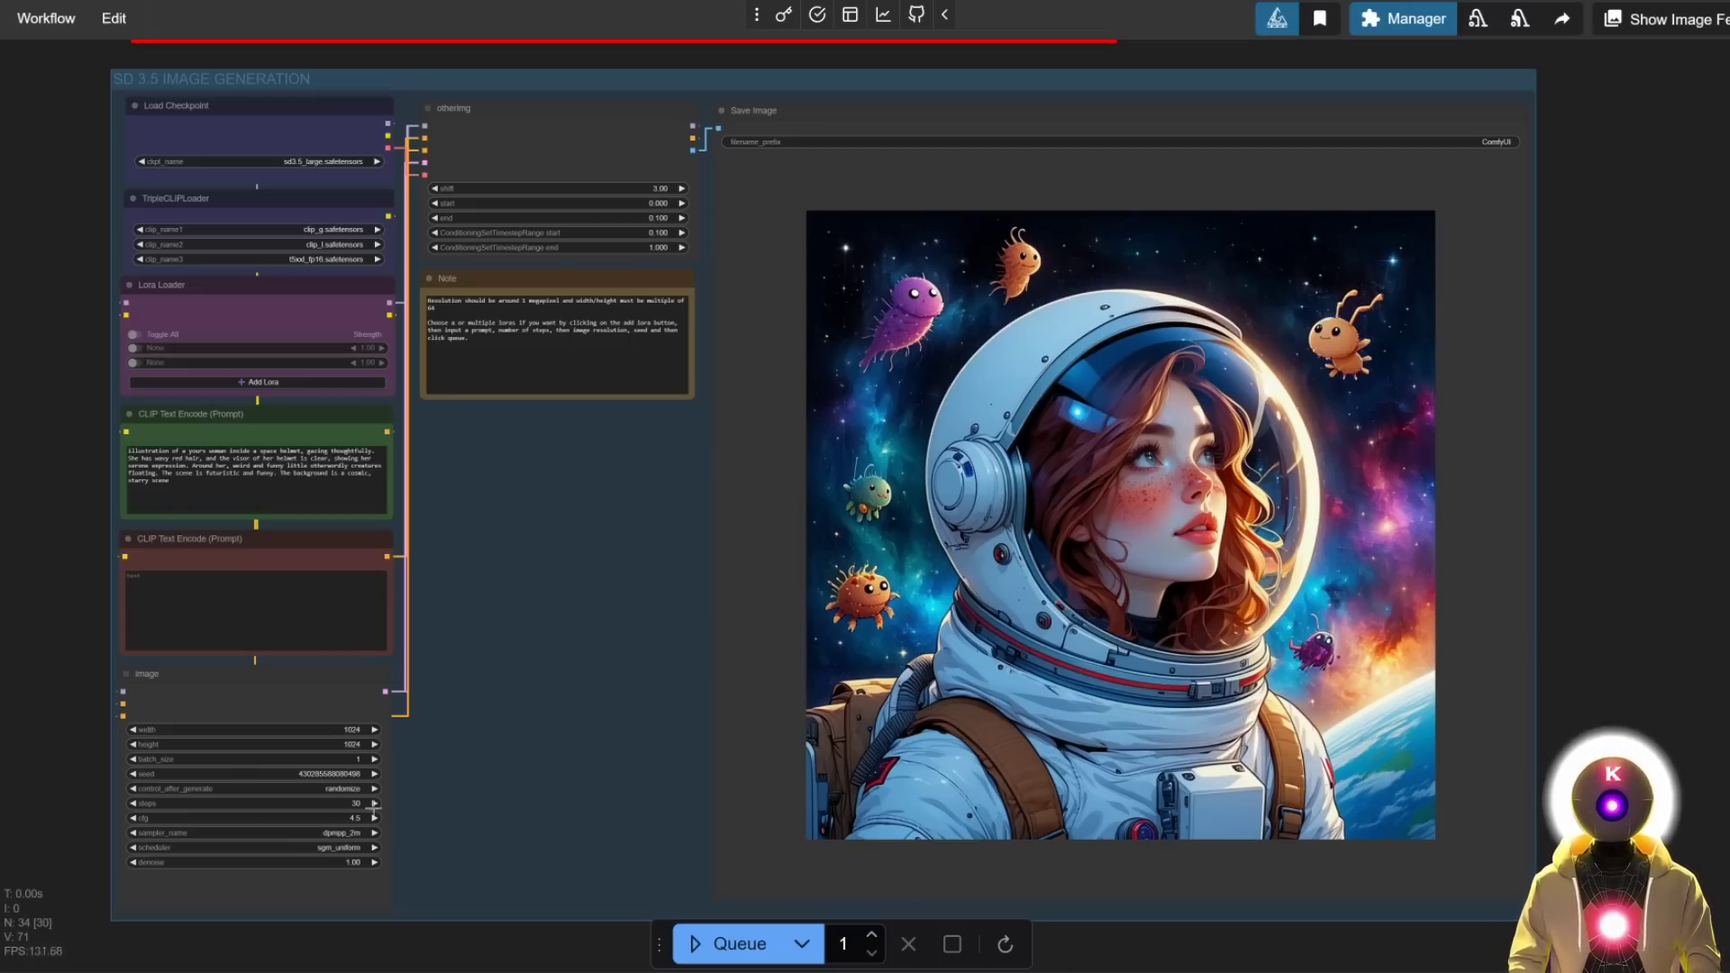
Set the sampler cfg to 2.5
{"action": "left_click", "coordinate": [340, 818]}
{"action": "type", "text": "2"}
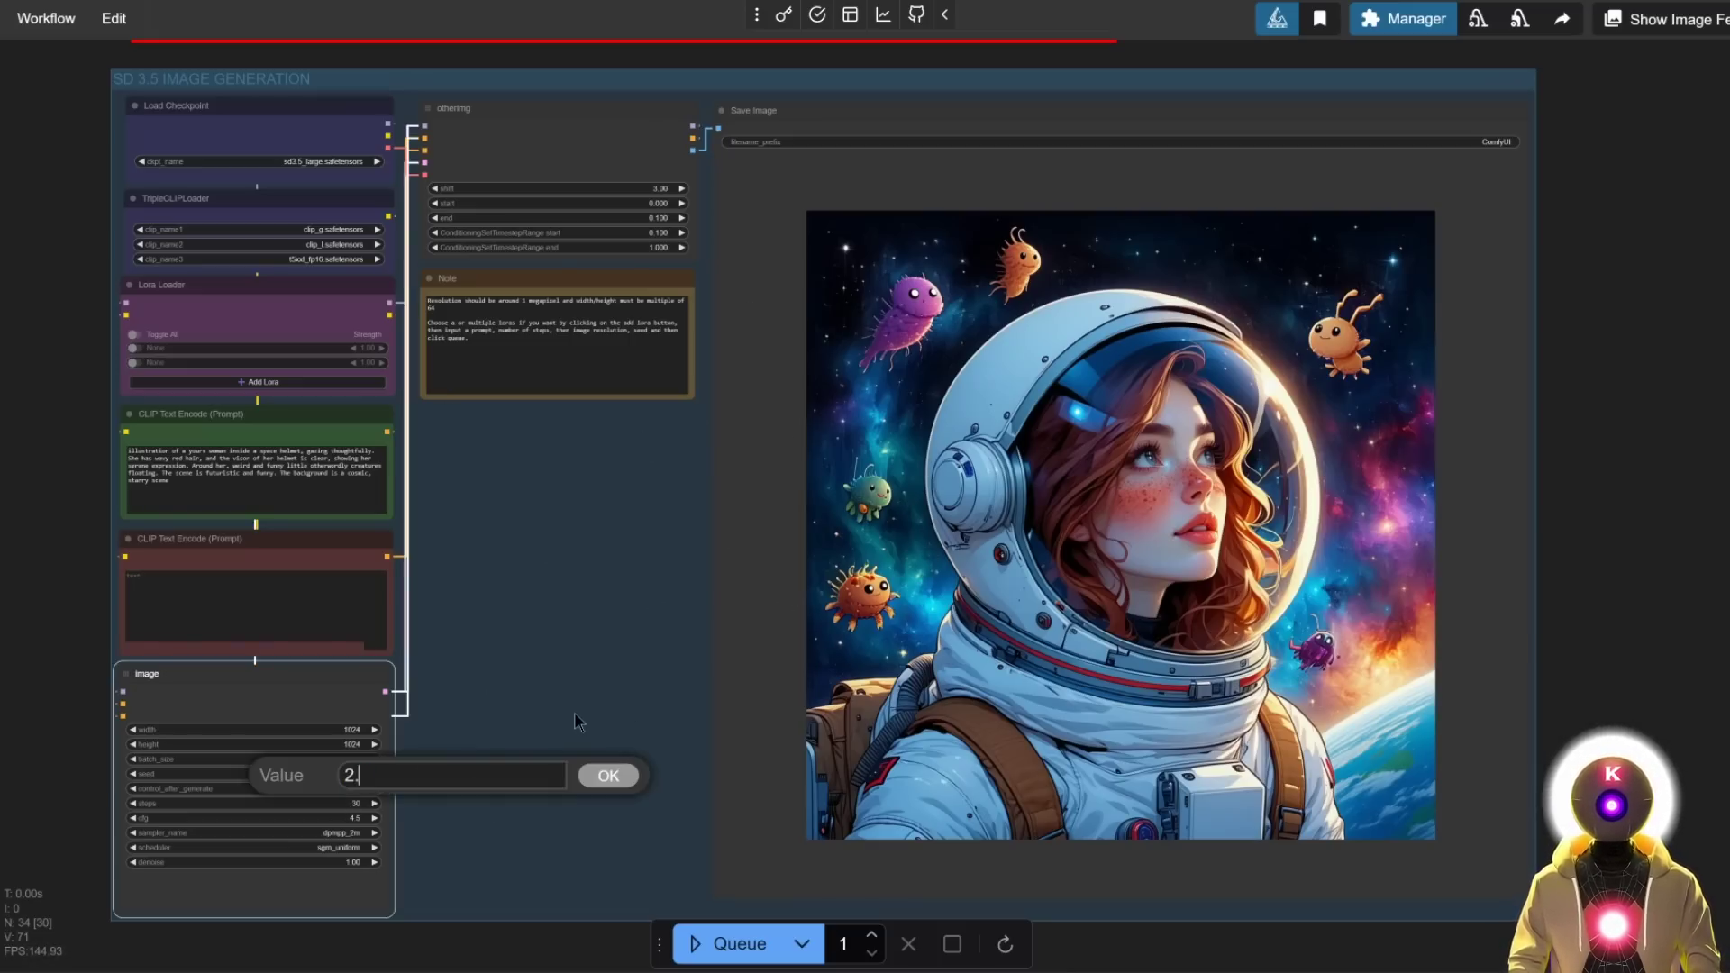
{"action": "type", "text": ".5"}
{"action": "left_click", "coordinate": [605, 776]}
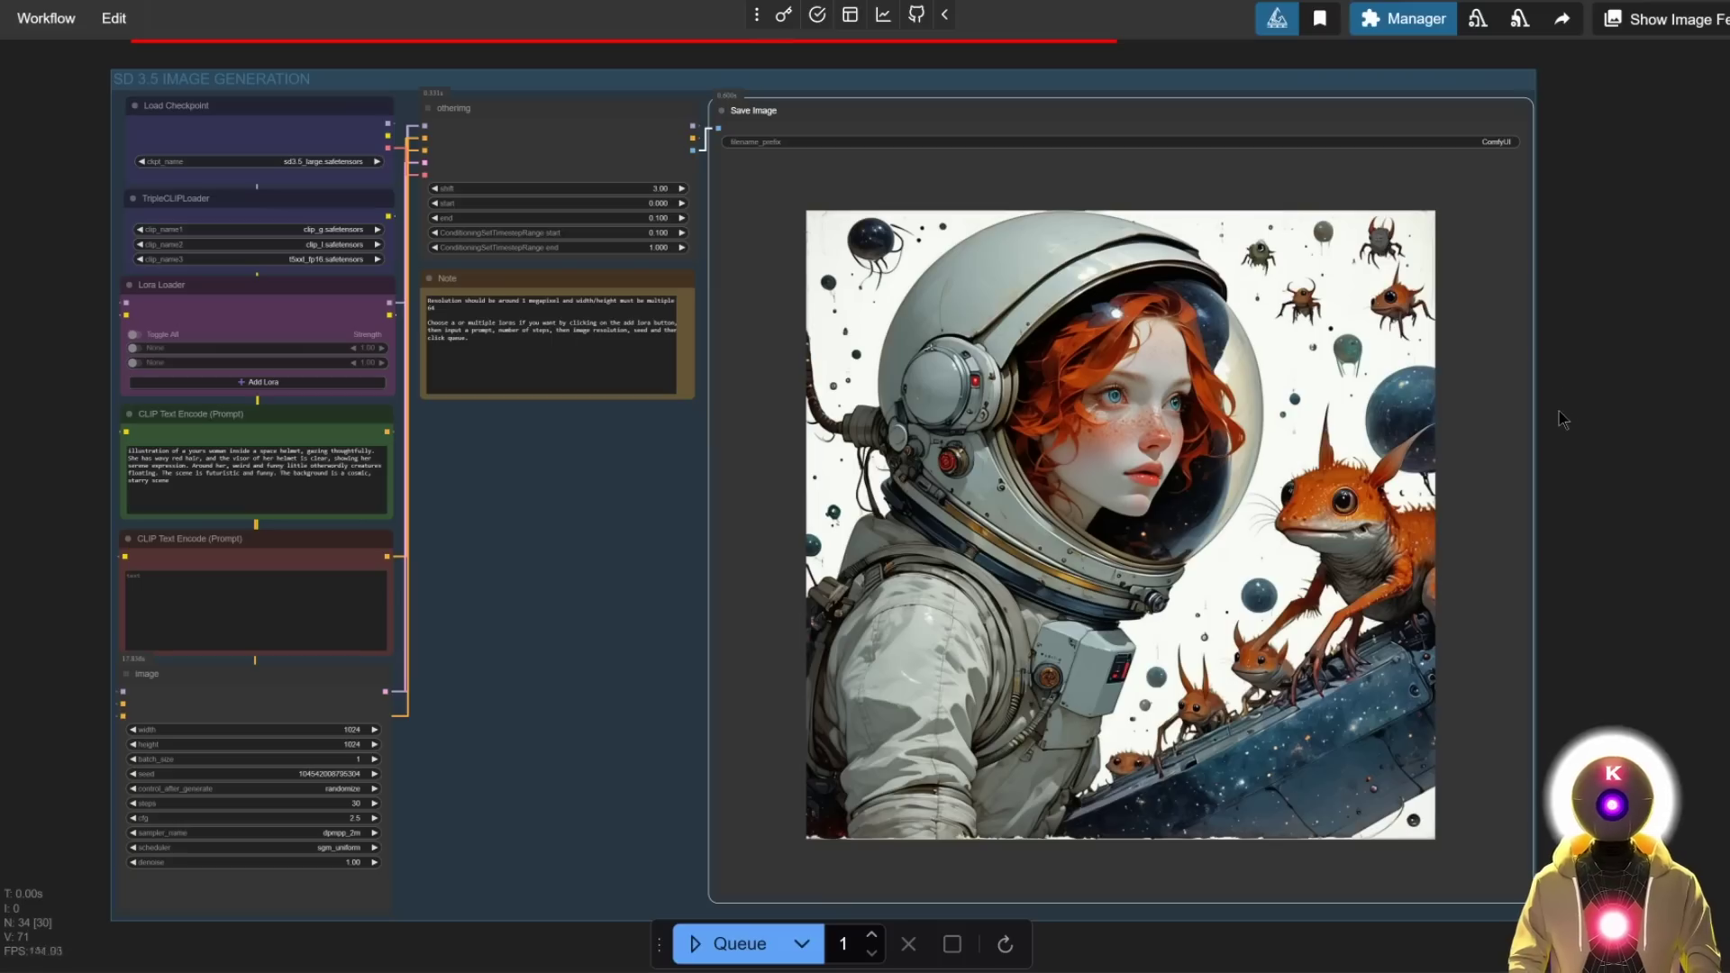
Change the prompt's opening to 'abstract painting' and run the workflow
{"action": "left_click", "coordinate": [342, 448]}
{"action": "type", "text": "abstract painting"}
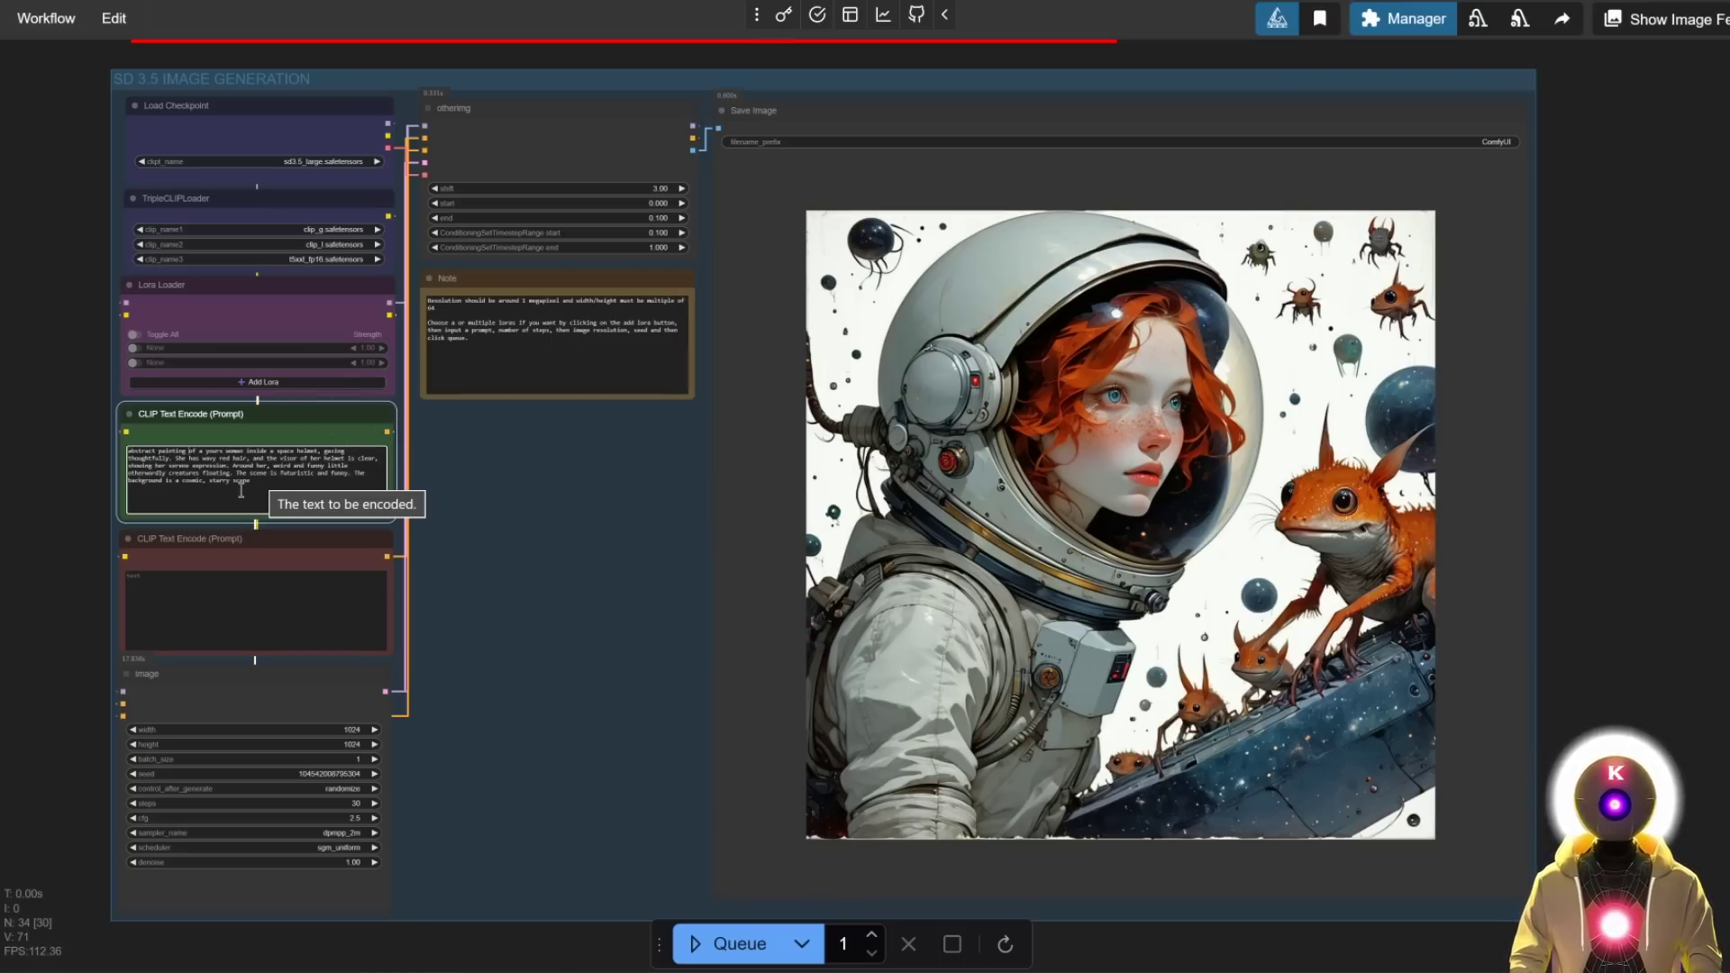
{"action": "key", "text": "ctrl+Return"}
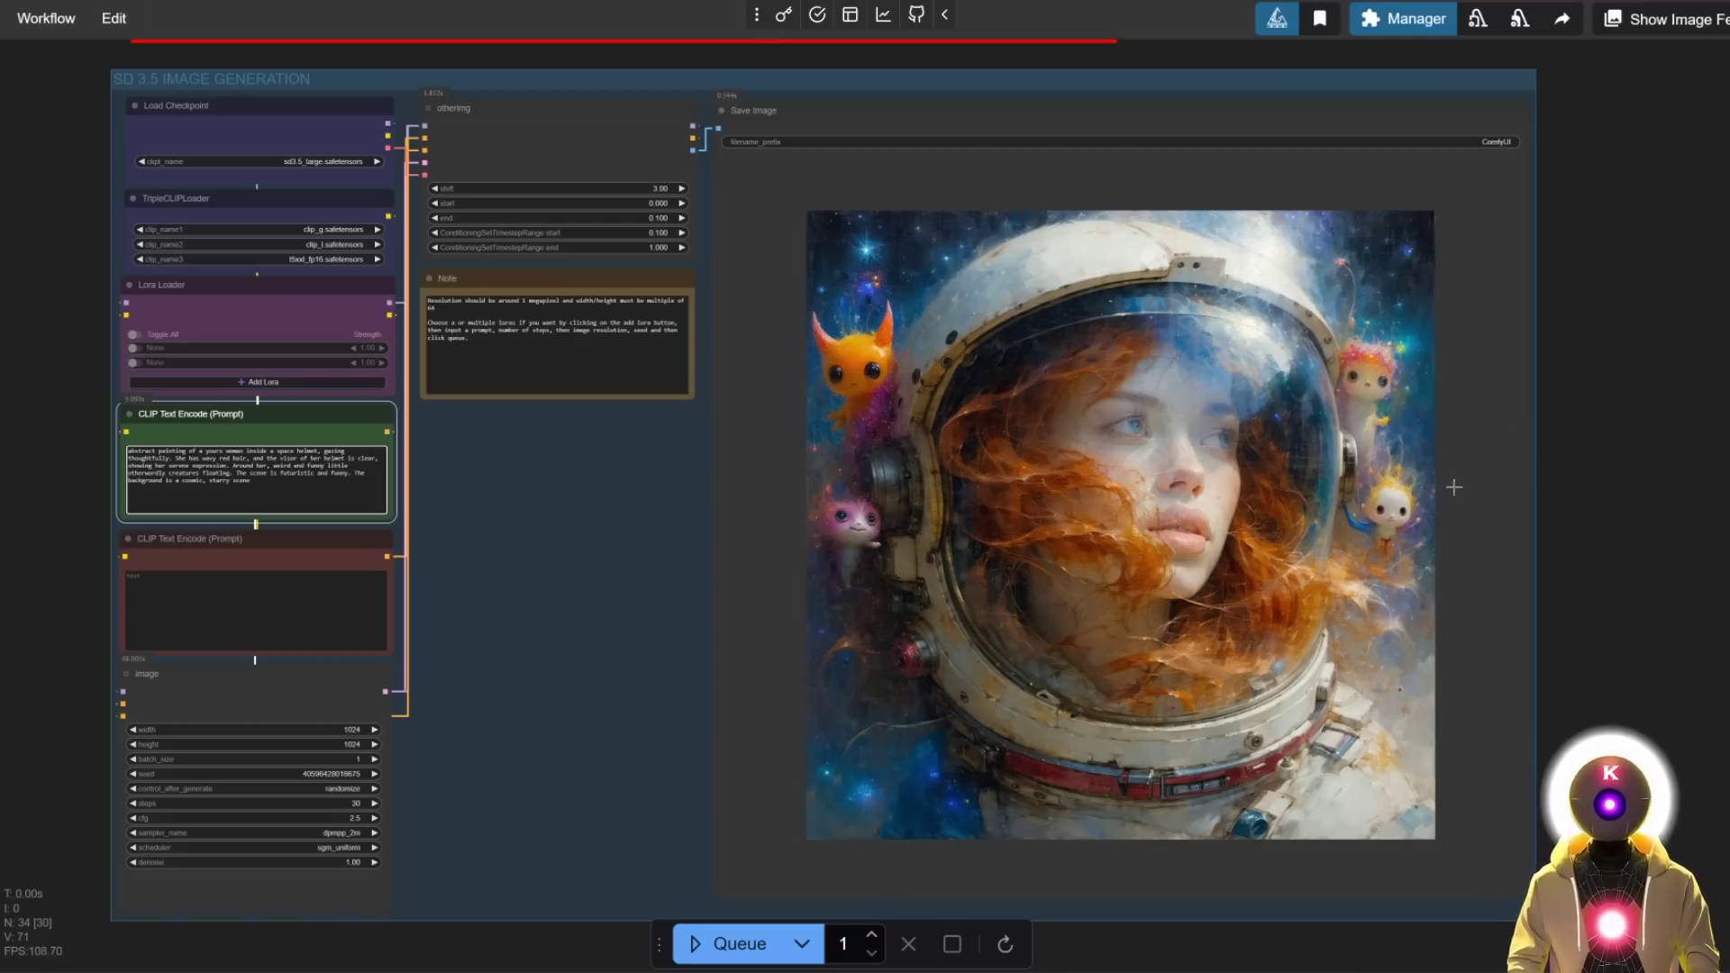
Deselect the prompt node and queue the same abstract astronaut prompt in the GGUF workflow
{"action": "left_click", "coordinate": [1513, 464]}
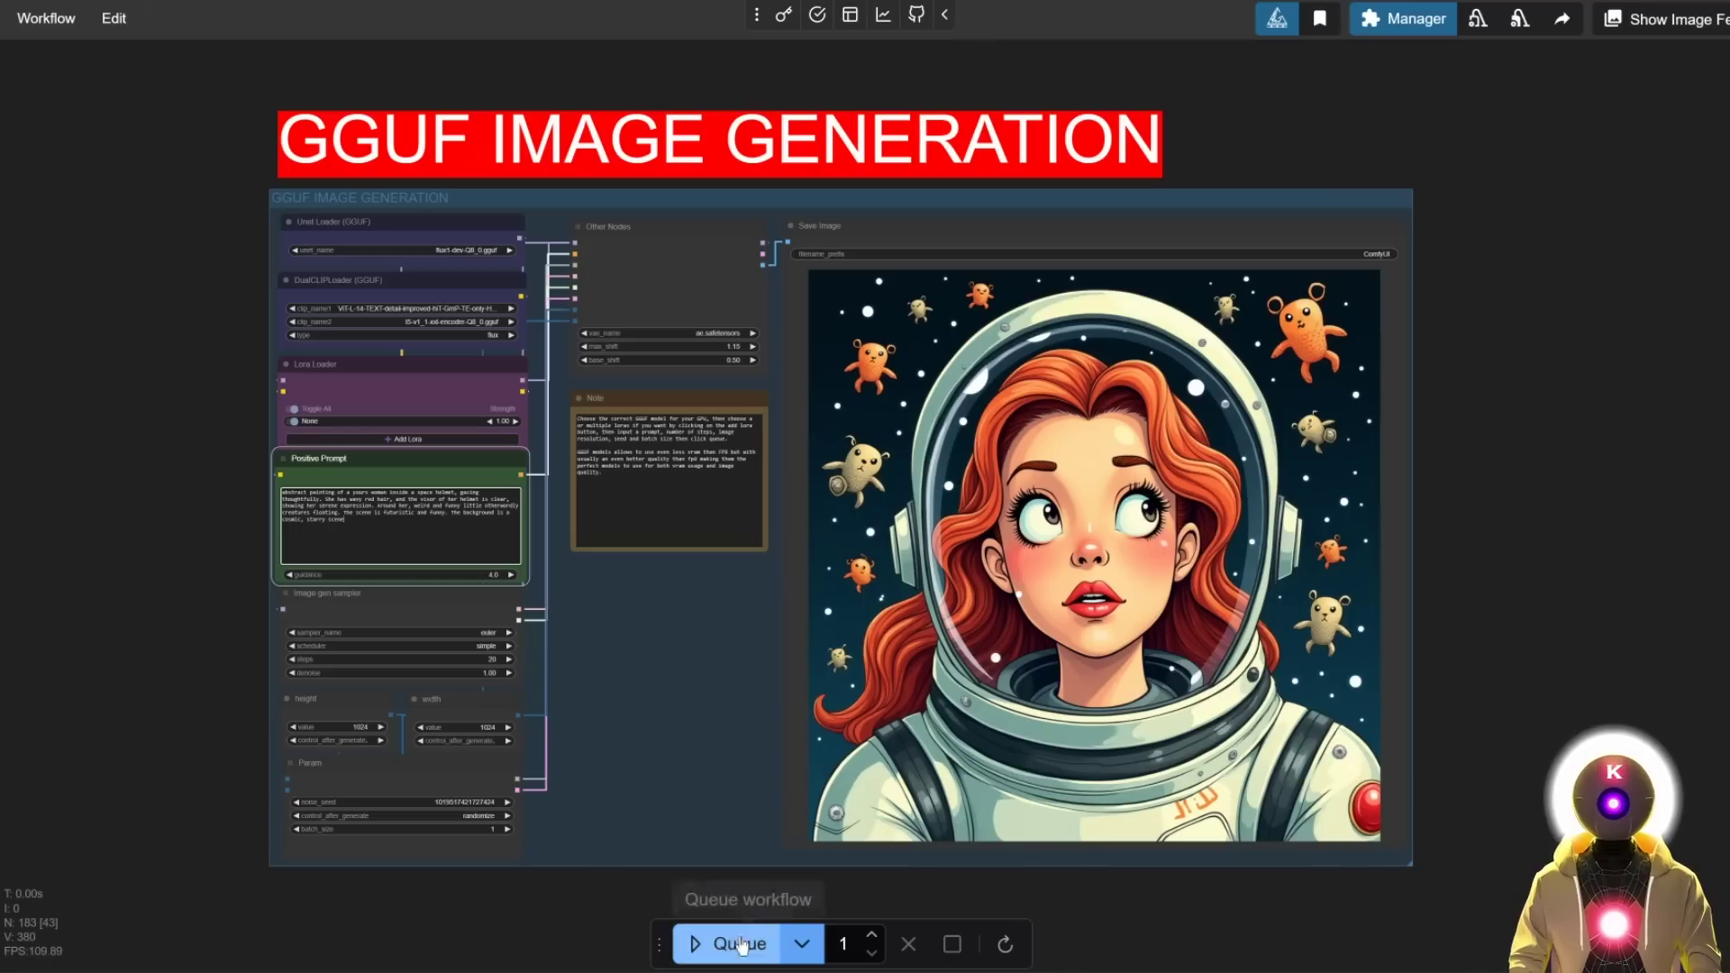
{"action": "left_click", "coordinate": [727, 943]}
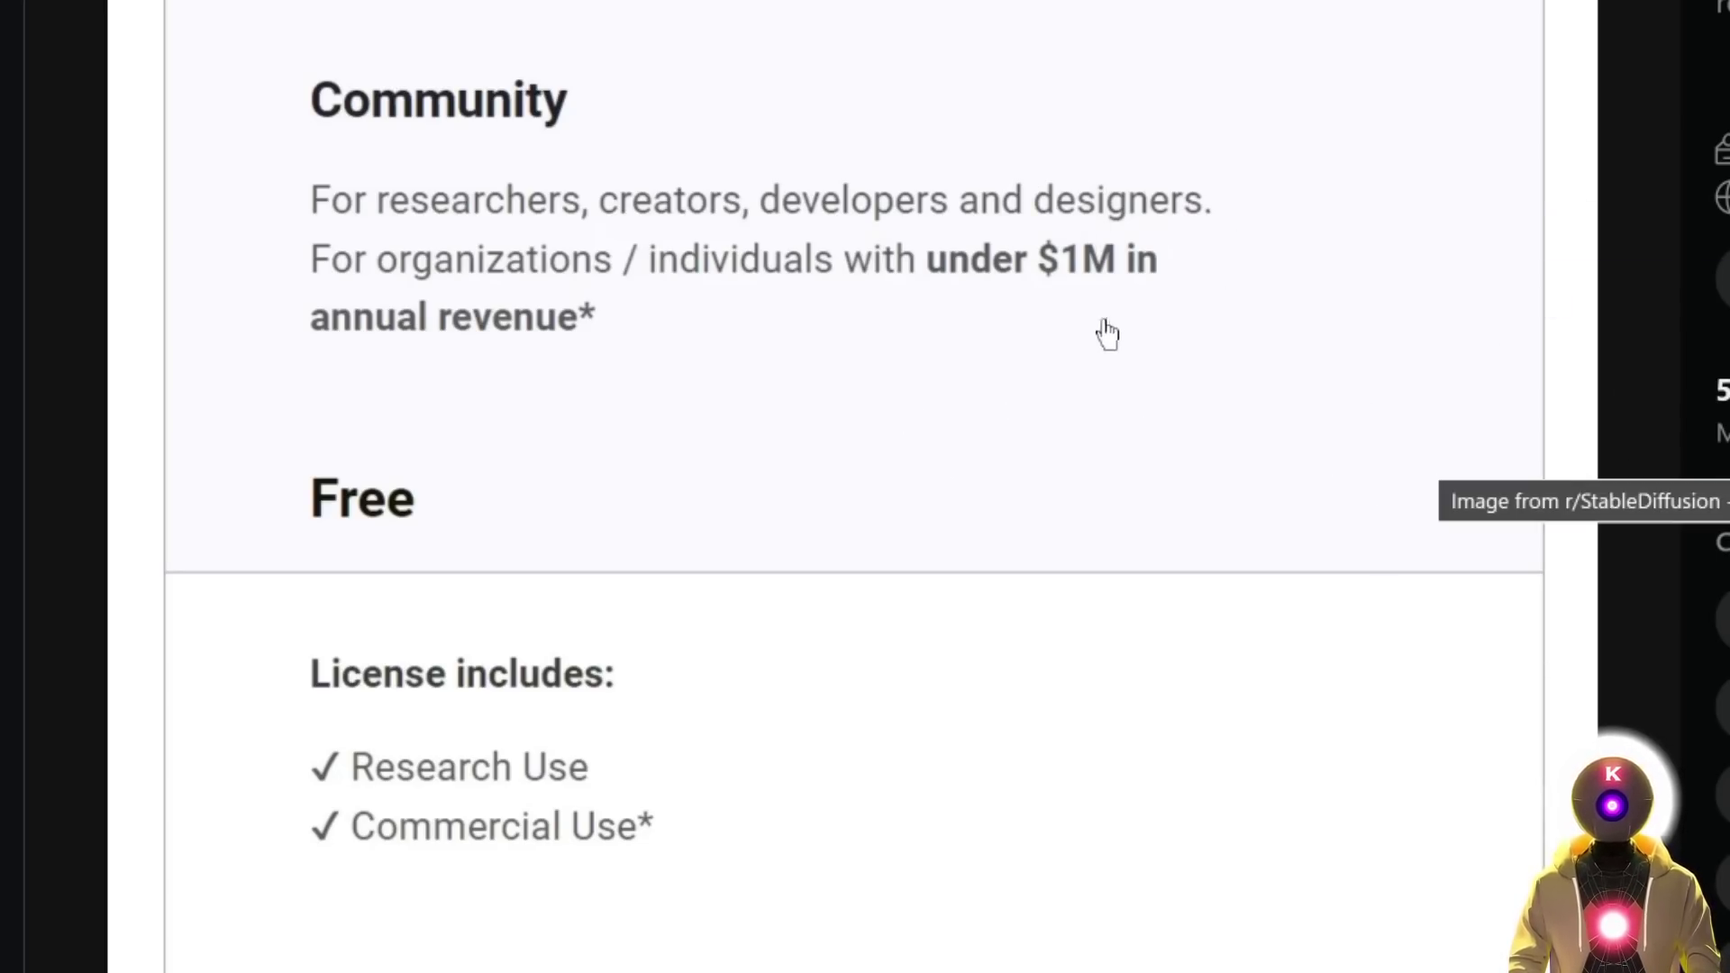
{"action": "scroll", "coordinate": [1108, 332], "scroll_direction": "down", "scroll_amount": 2}
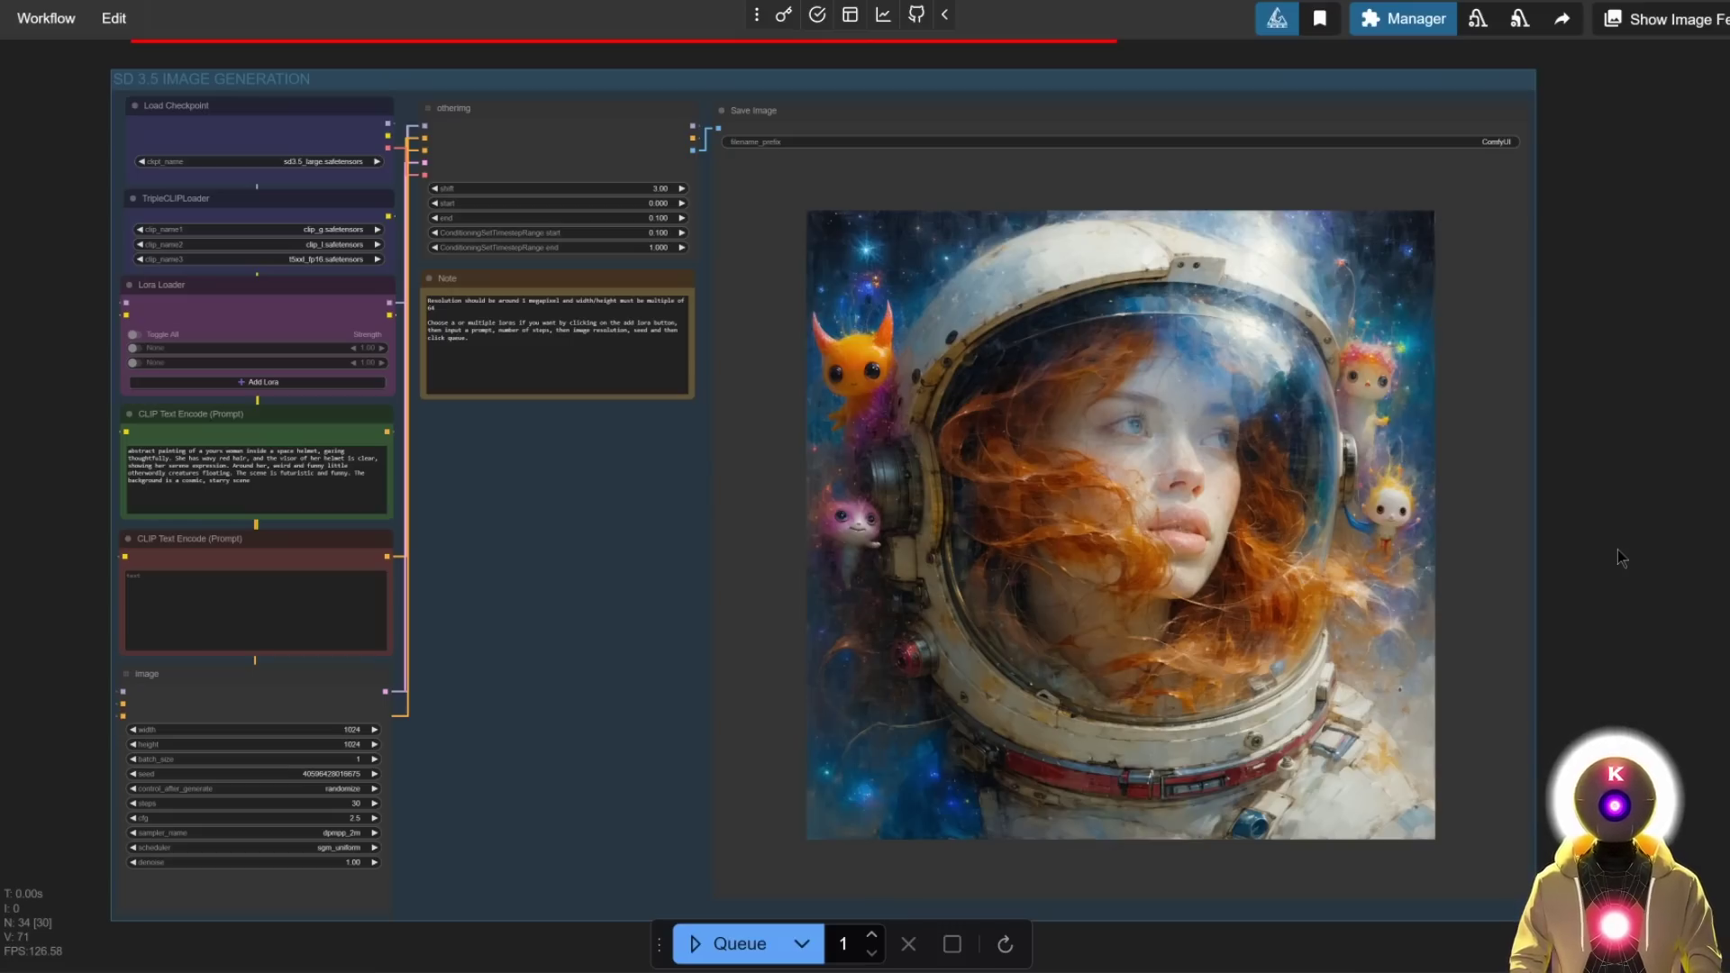
Replace the positive prompt with 'woman showing her hands to the camera' and generate an image
{"action": "left_click", "coordinate": [283, 482]}
{"action": "key", "text": "ctrl+a"}
{"action": "type", "text": "woman showing her hands to the camera"}
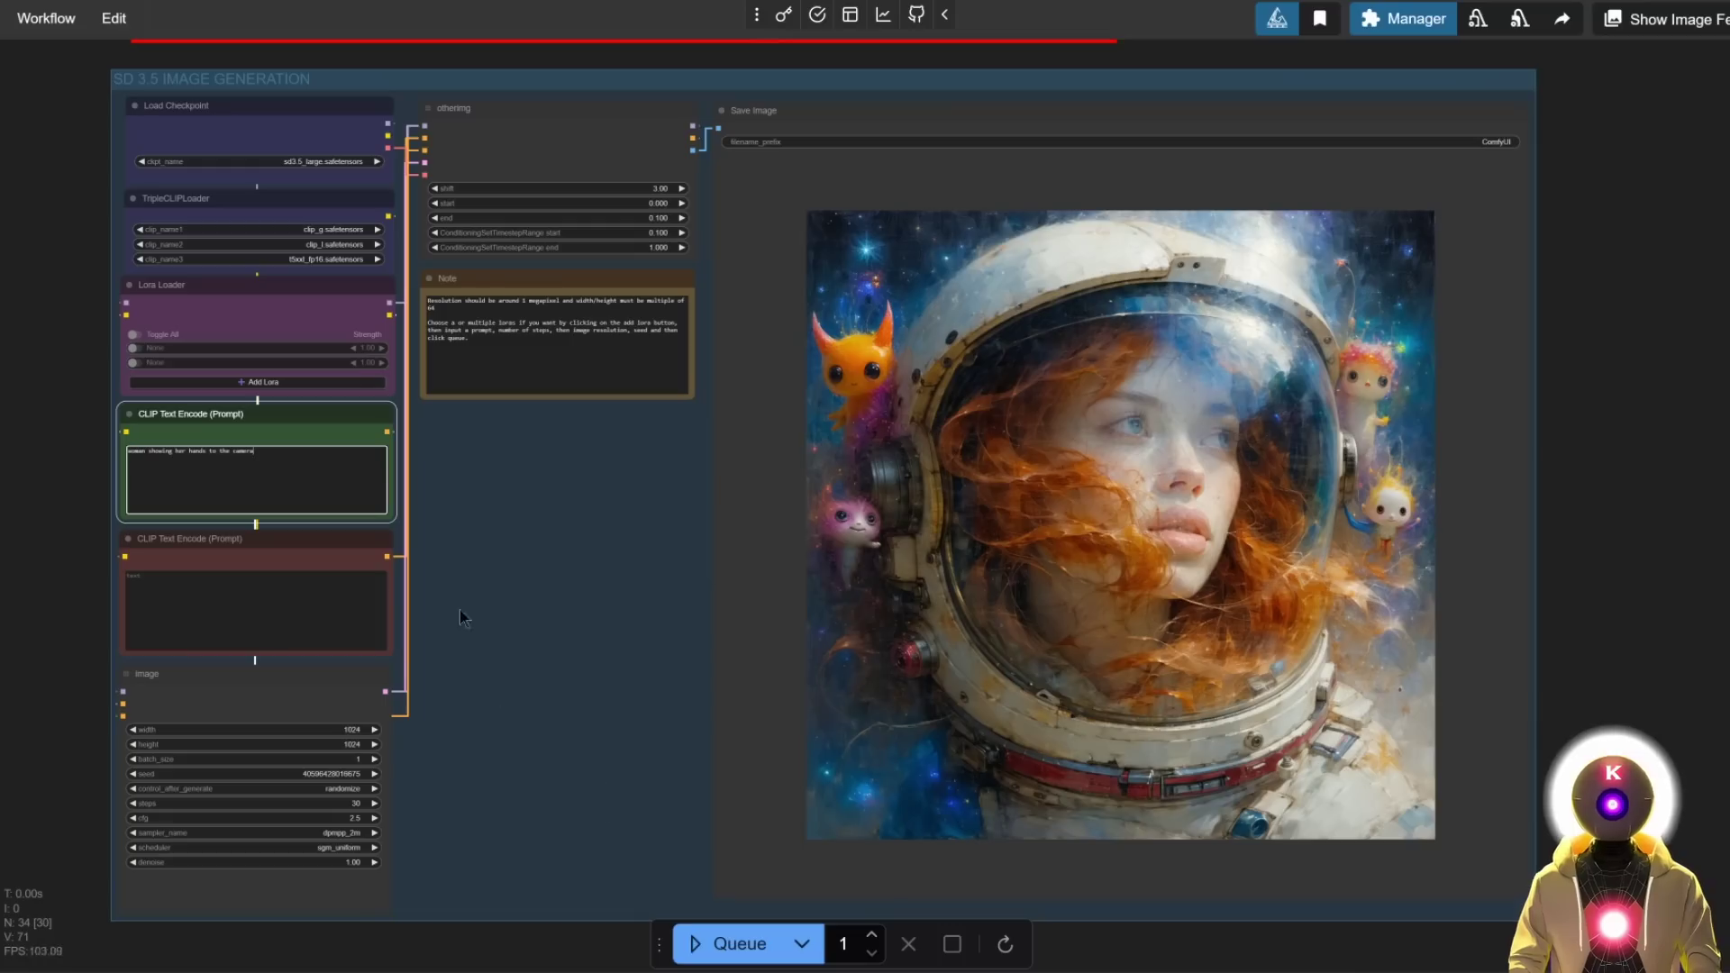
{"action": "left_click", "coordinate": [720, 944]}
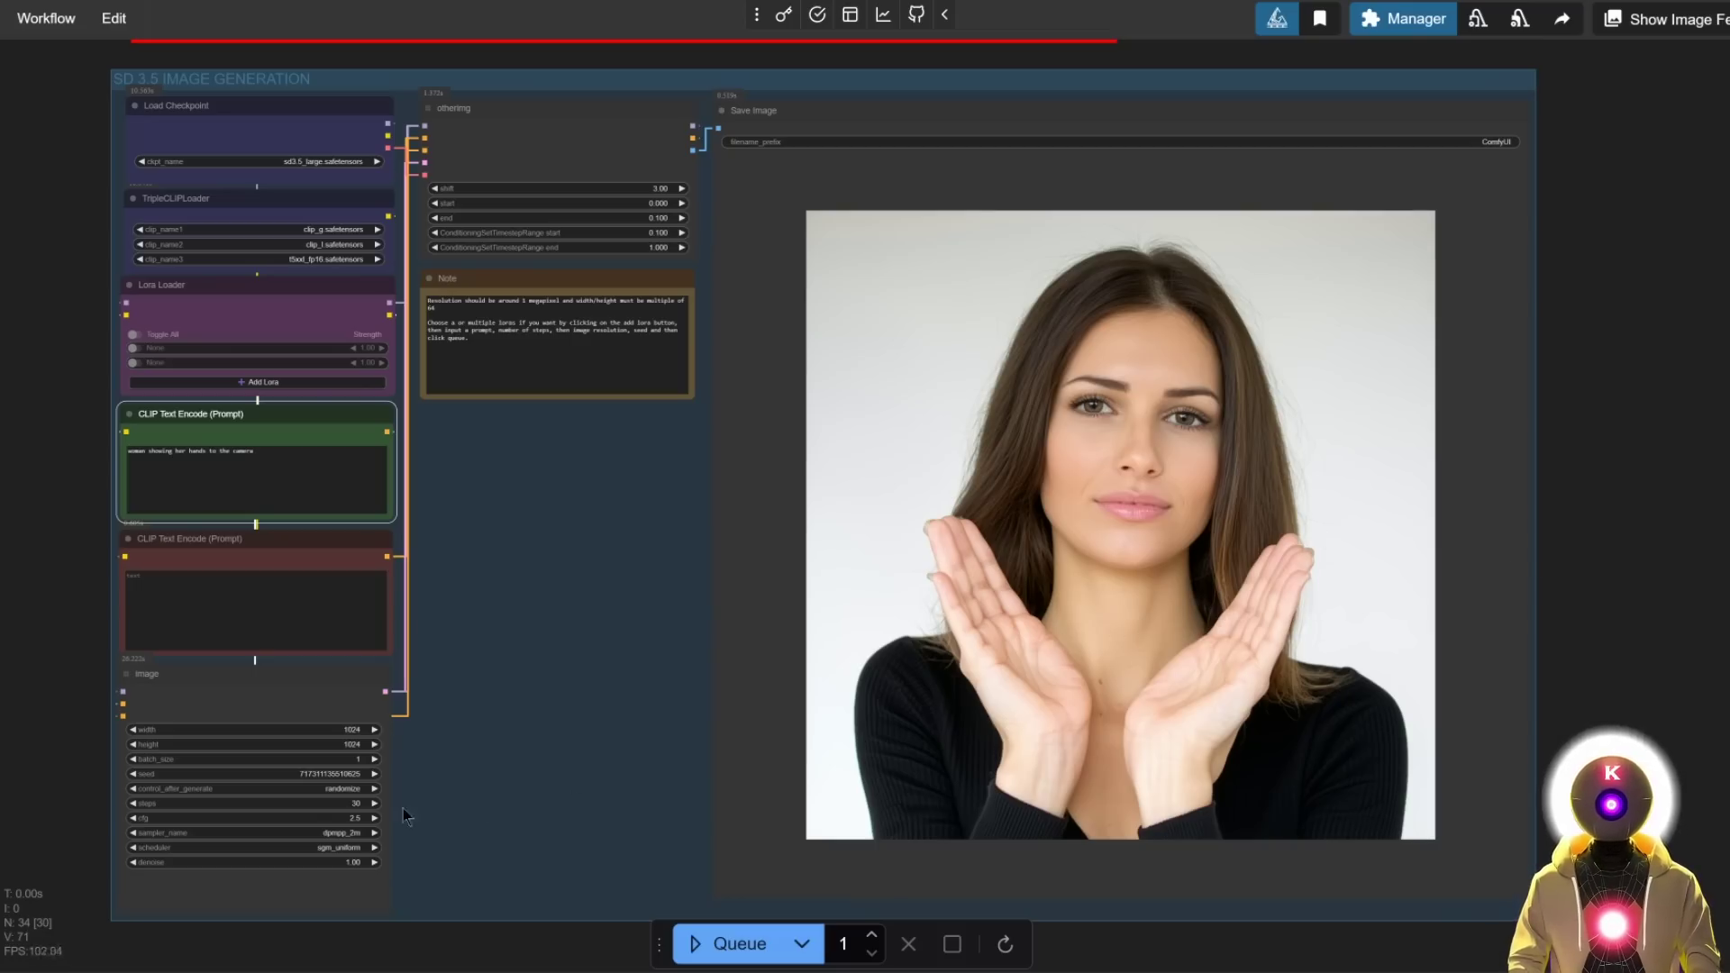
Set cfg to 5.0 and generate the hands image again
{"action": "left_click", "coordinate": [356, 816]}
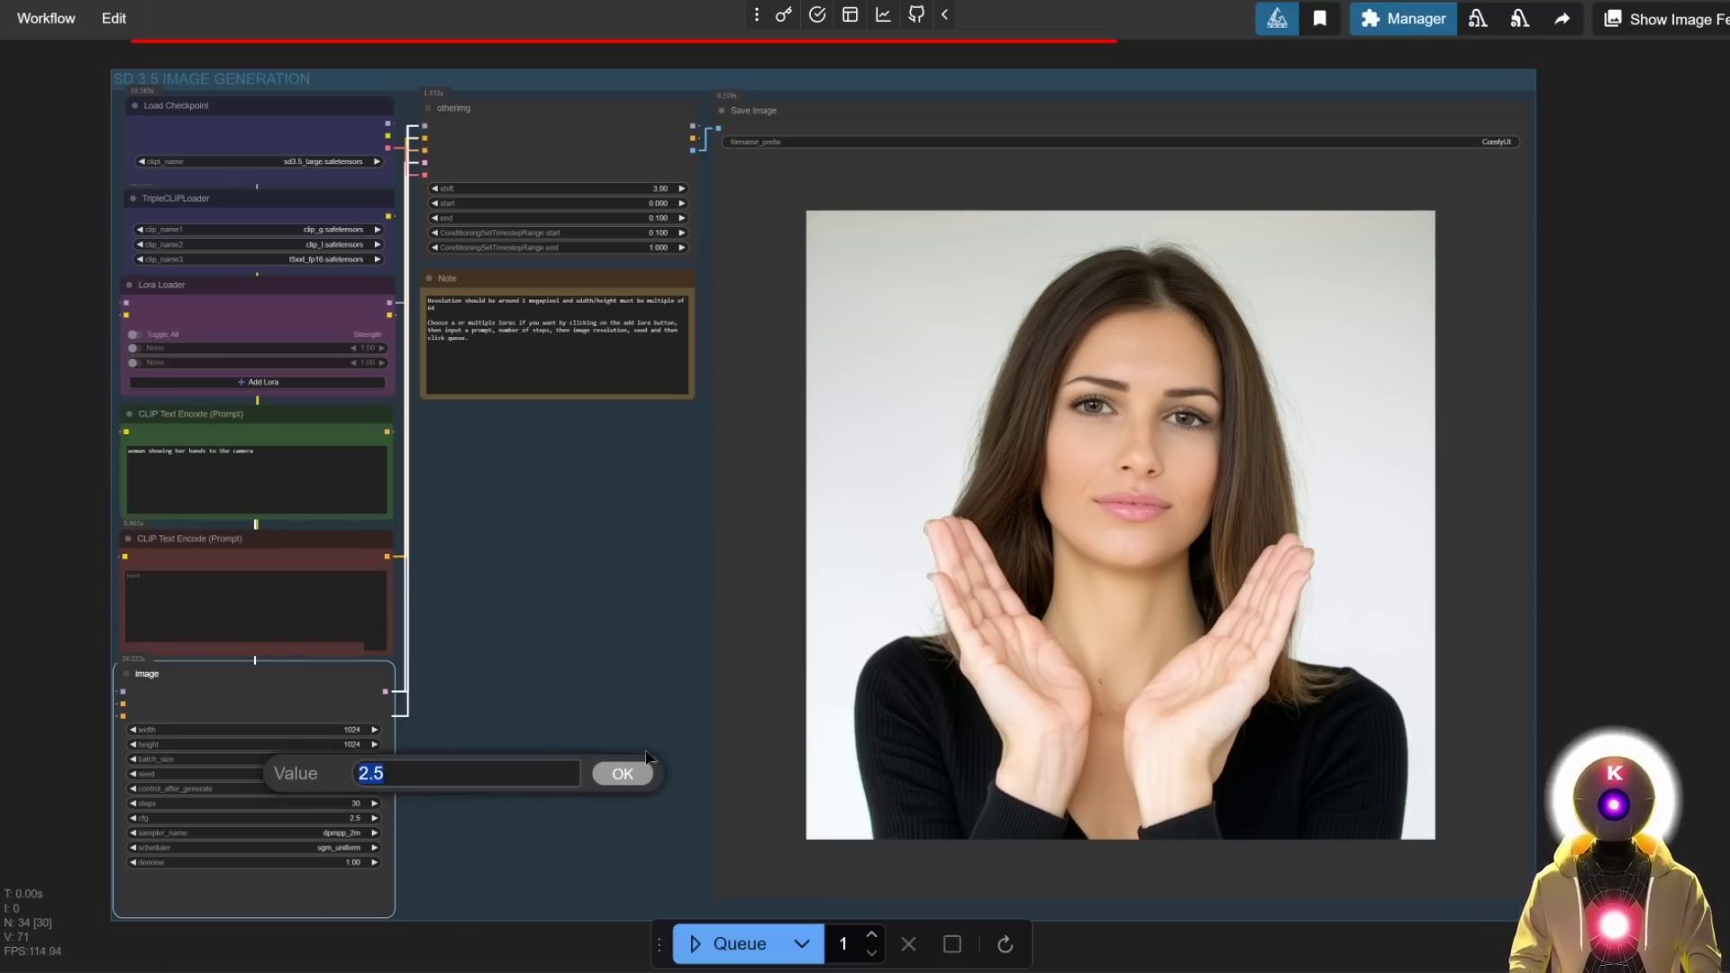
{"action": "type", "text": "5"}
{"action": "left_click", "coordinate": [621, 773]}
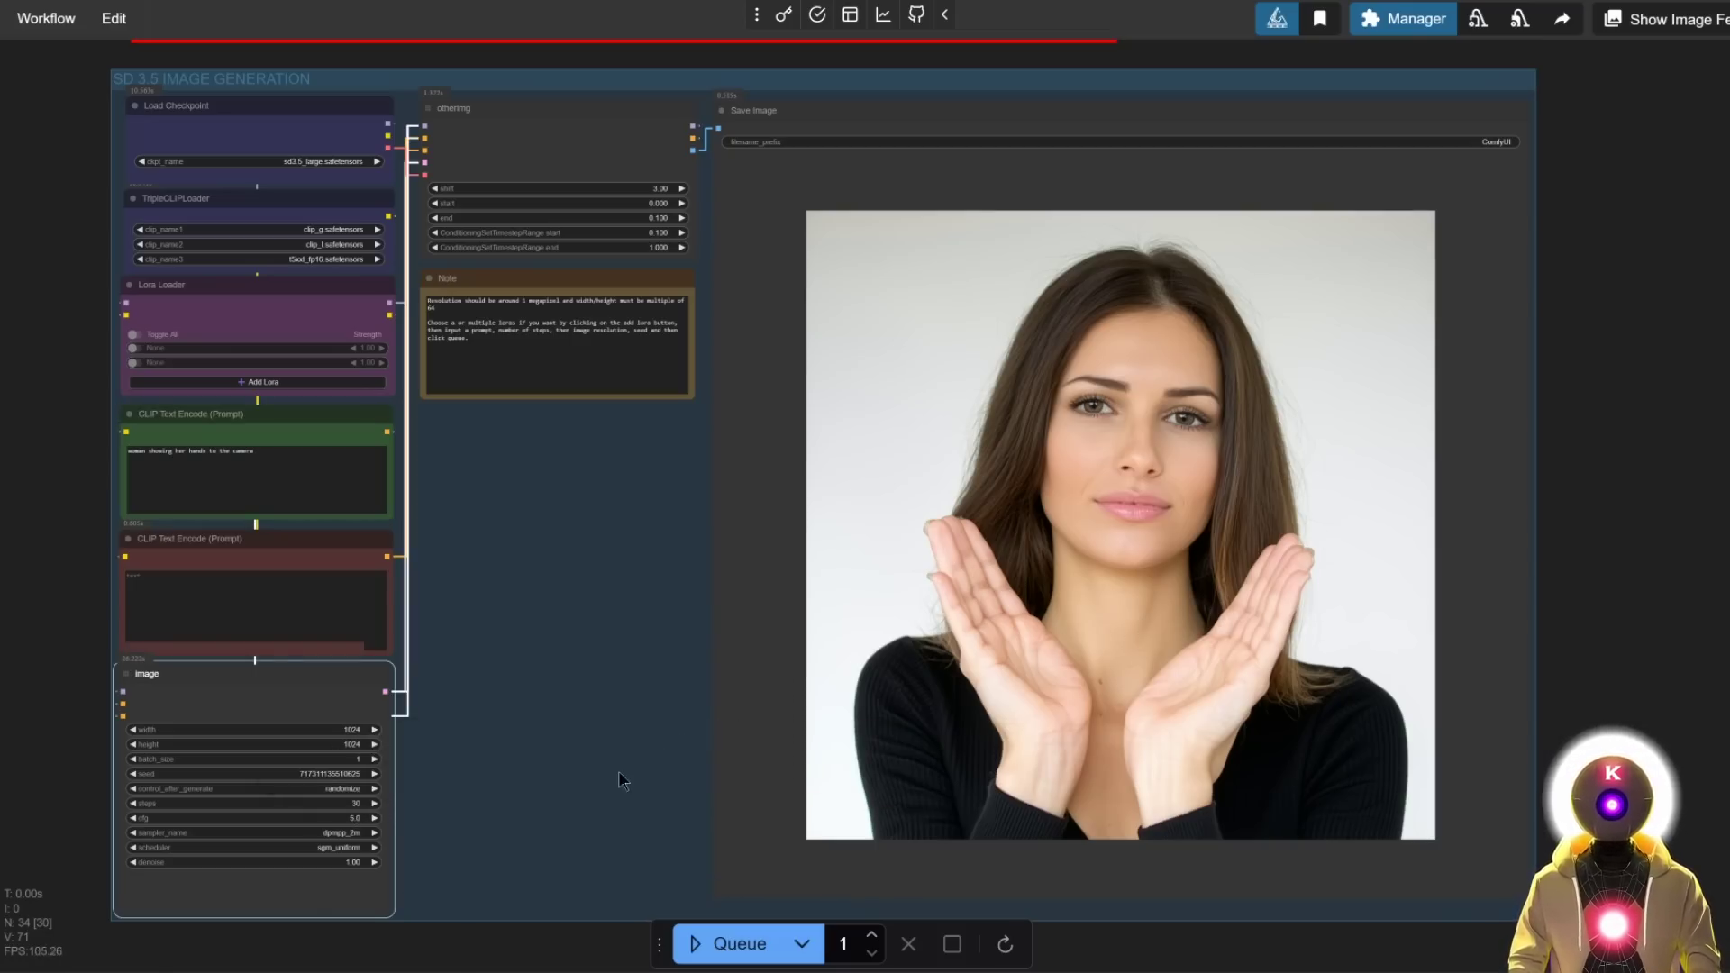
{"action": "left_click", "coordinate": [732, 944]}
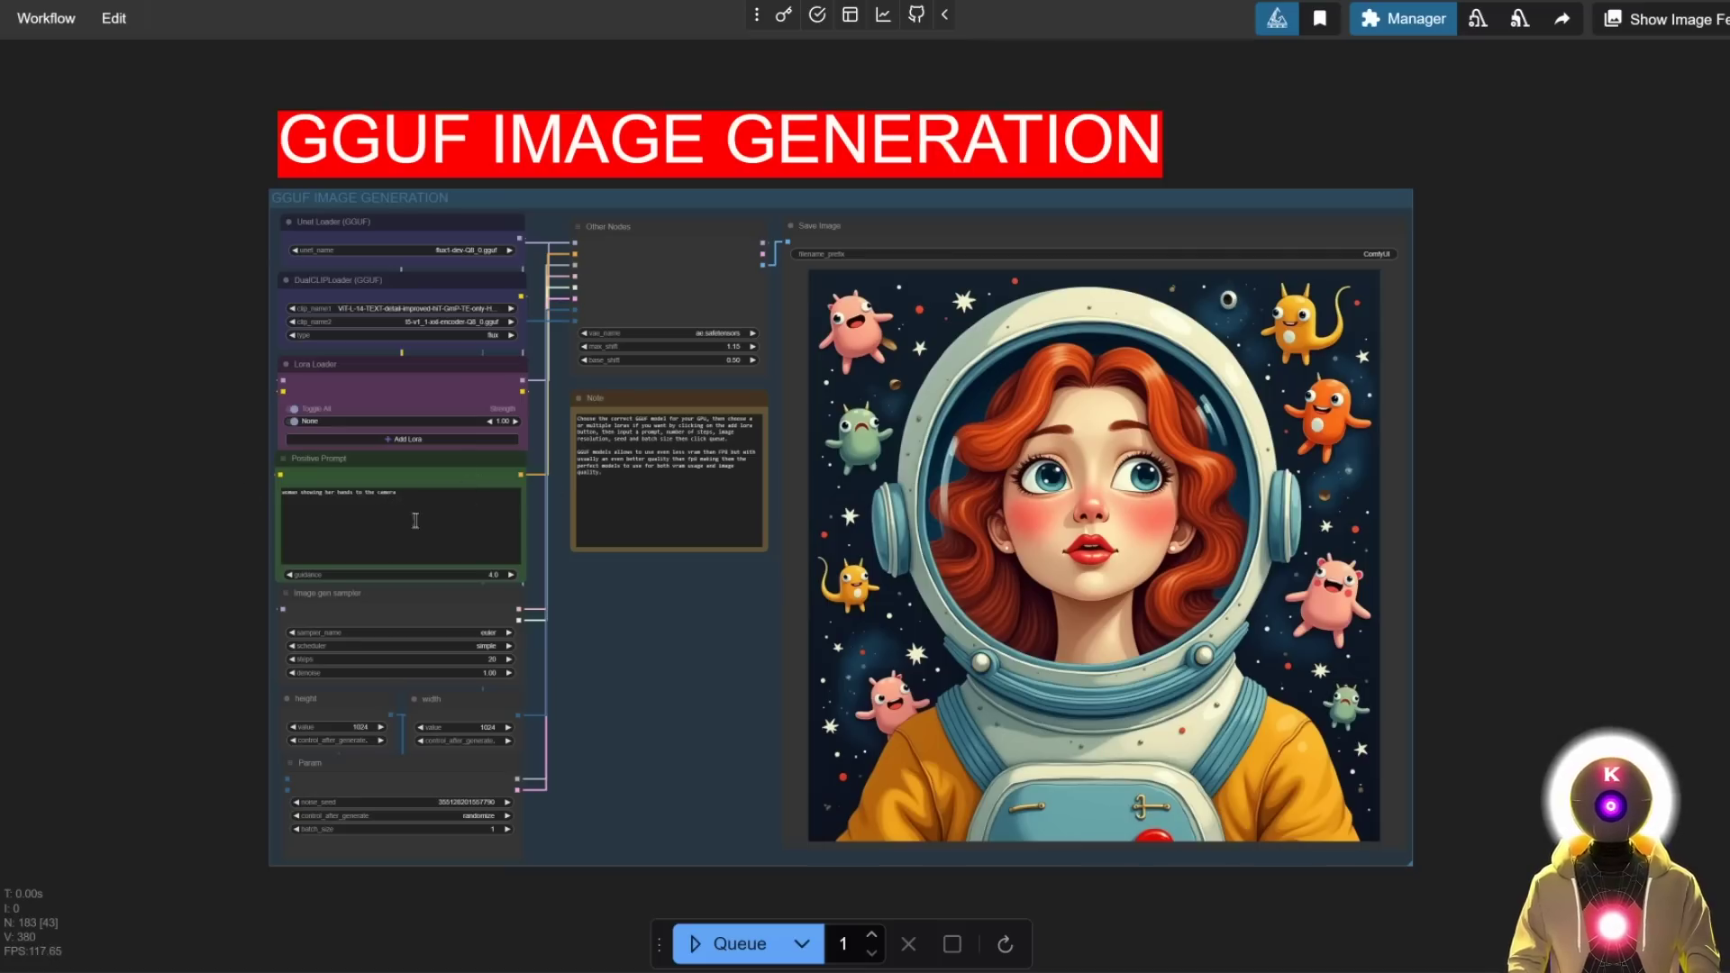
Queue the hands prompt in the GGUF workflow
{"action": "left_click", "coordinate": [698, 941]}
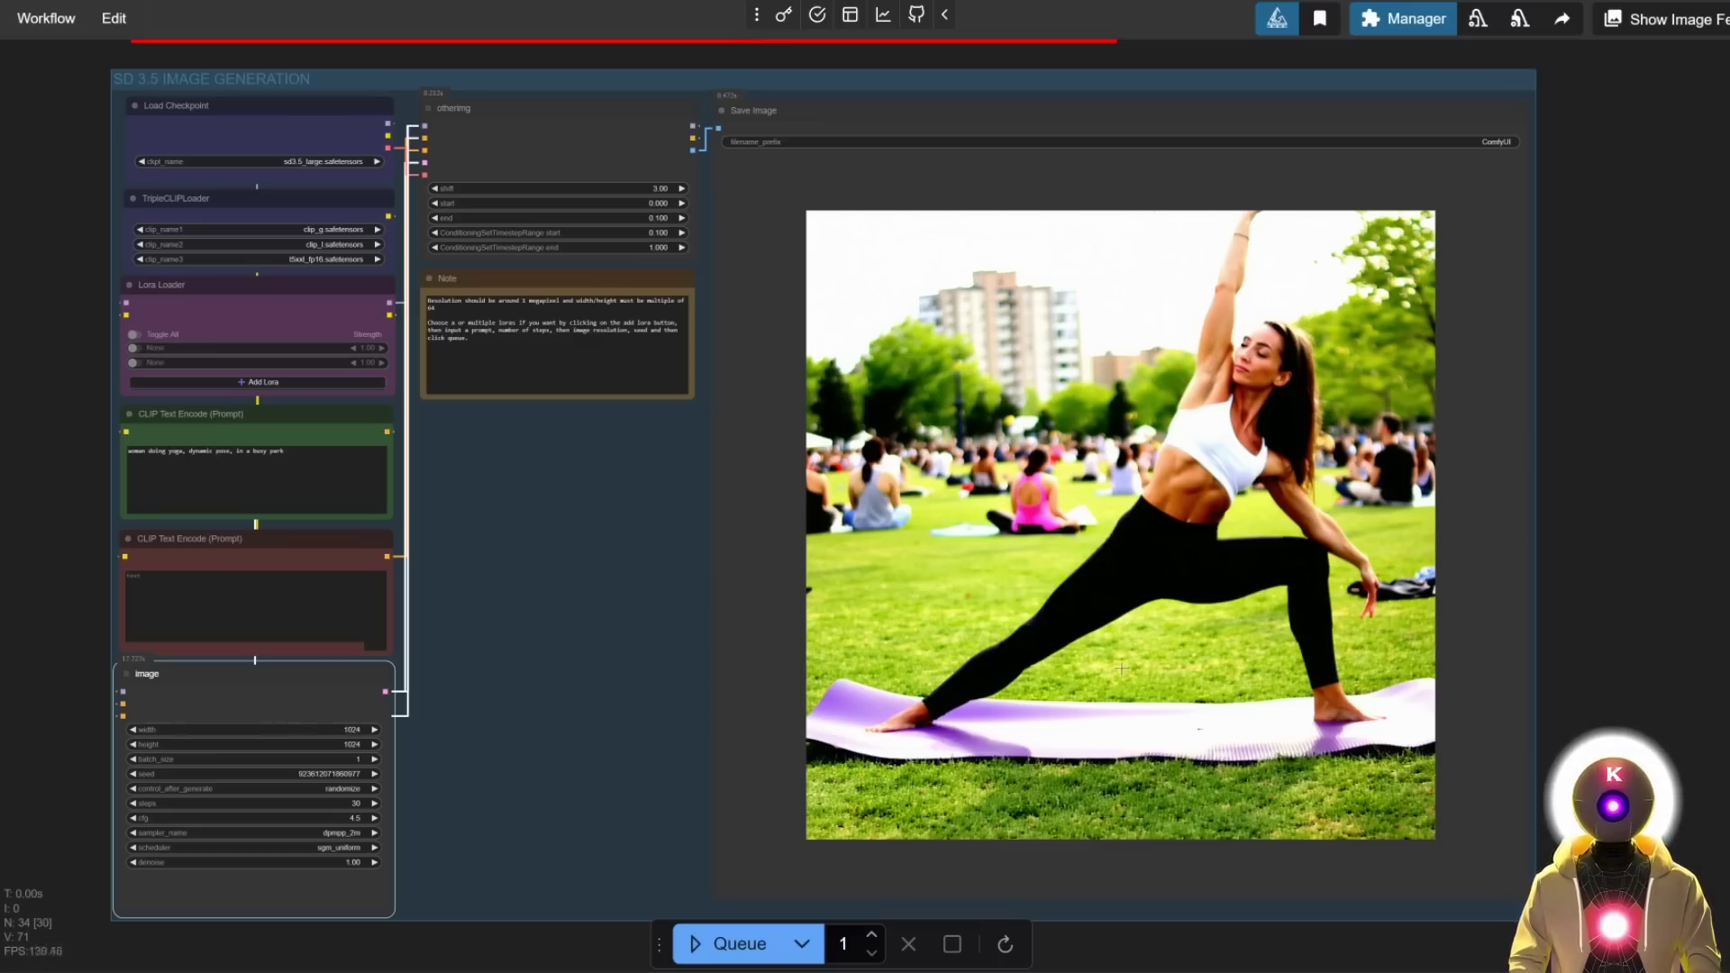
Set the SD 3.5 sampler cfg to 2.0 and regenerate the yoga image
{"action": "left_click", "coordinate": [354, 819]}
{"action": "type", "text": "2"}
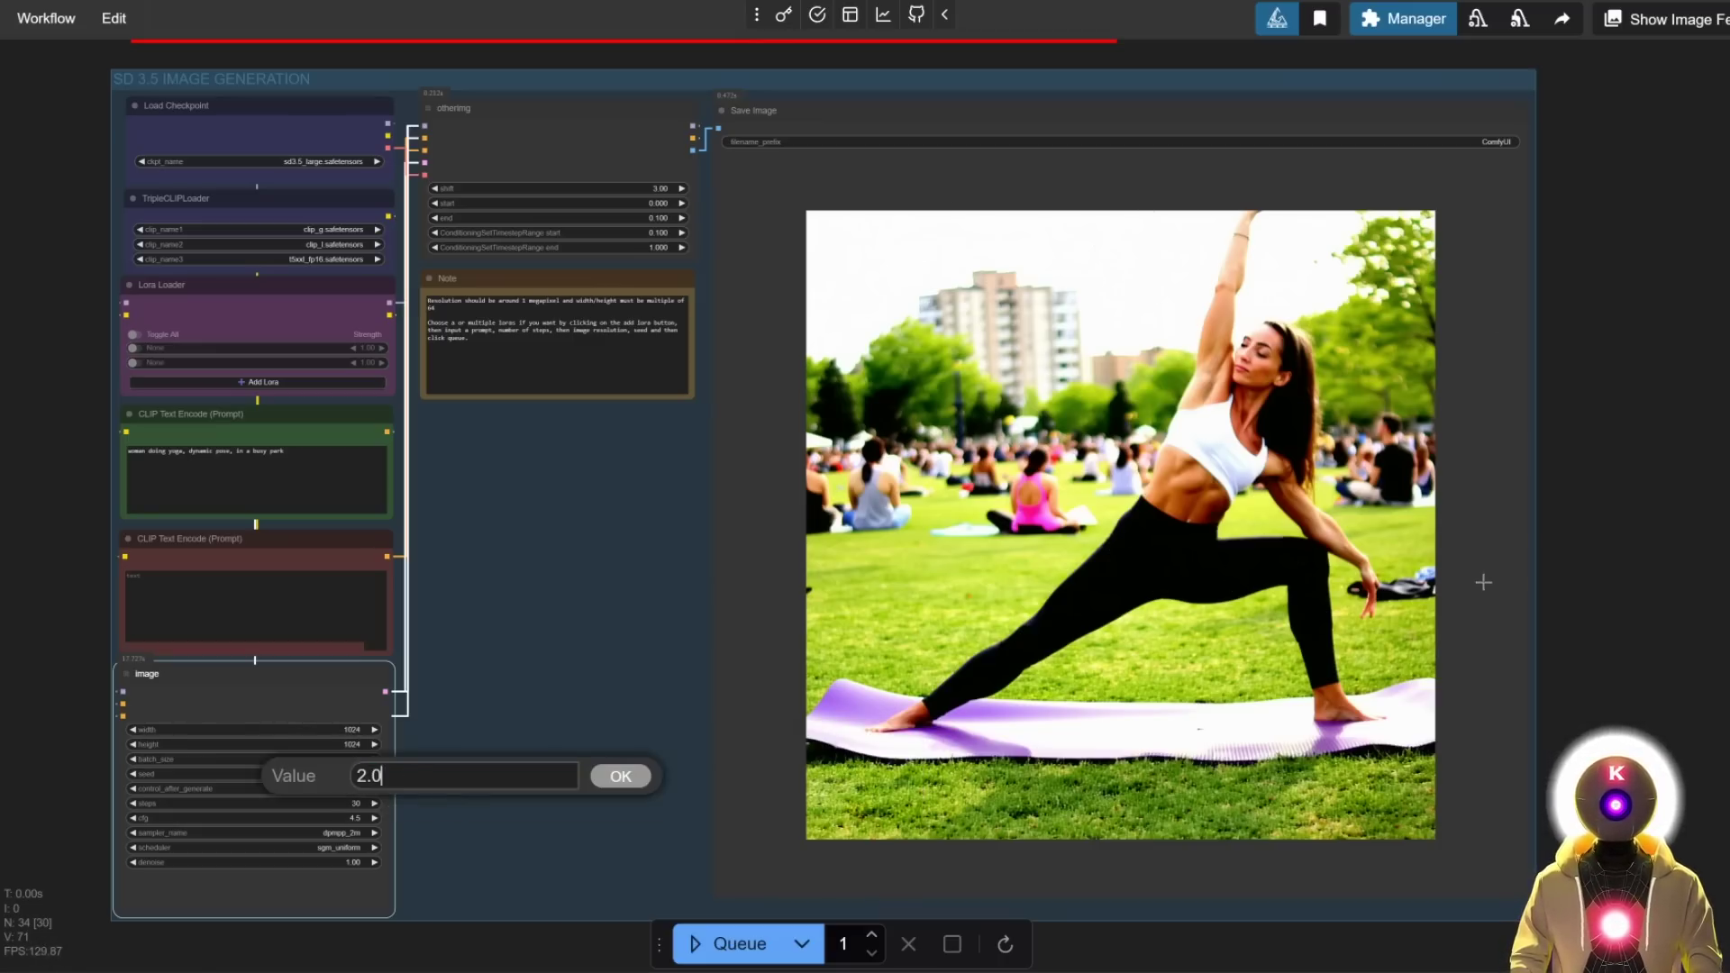
{"action": "key", "text": "Return"}
{"action": "left_click", "coordinate": [721, 943]}
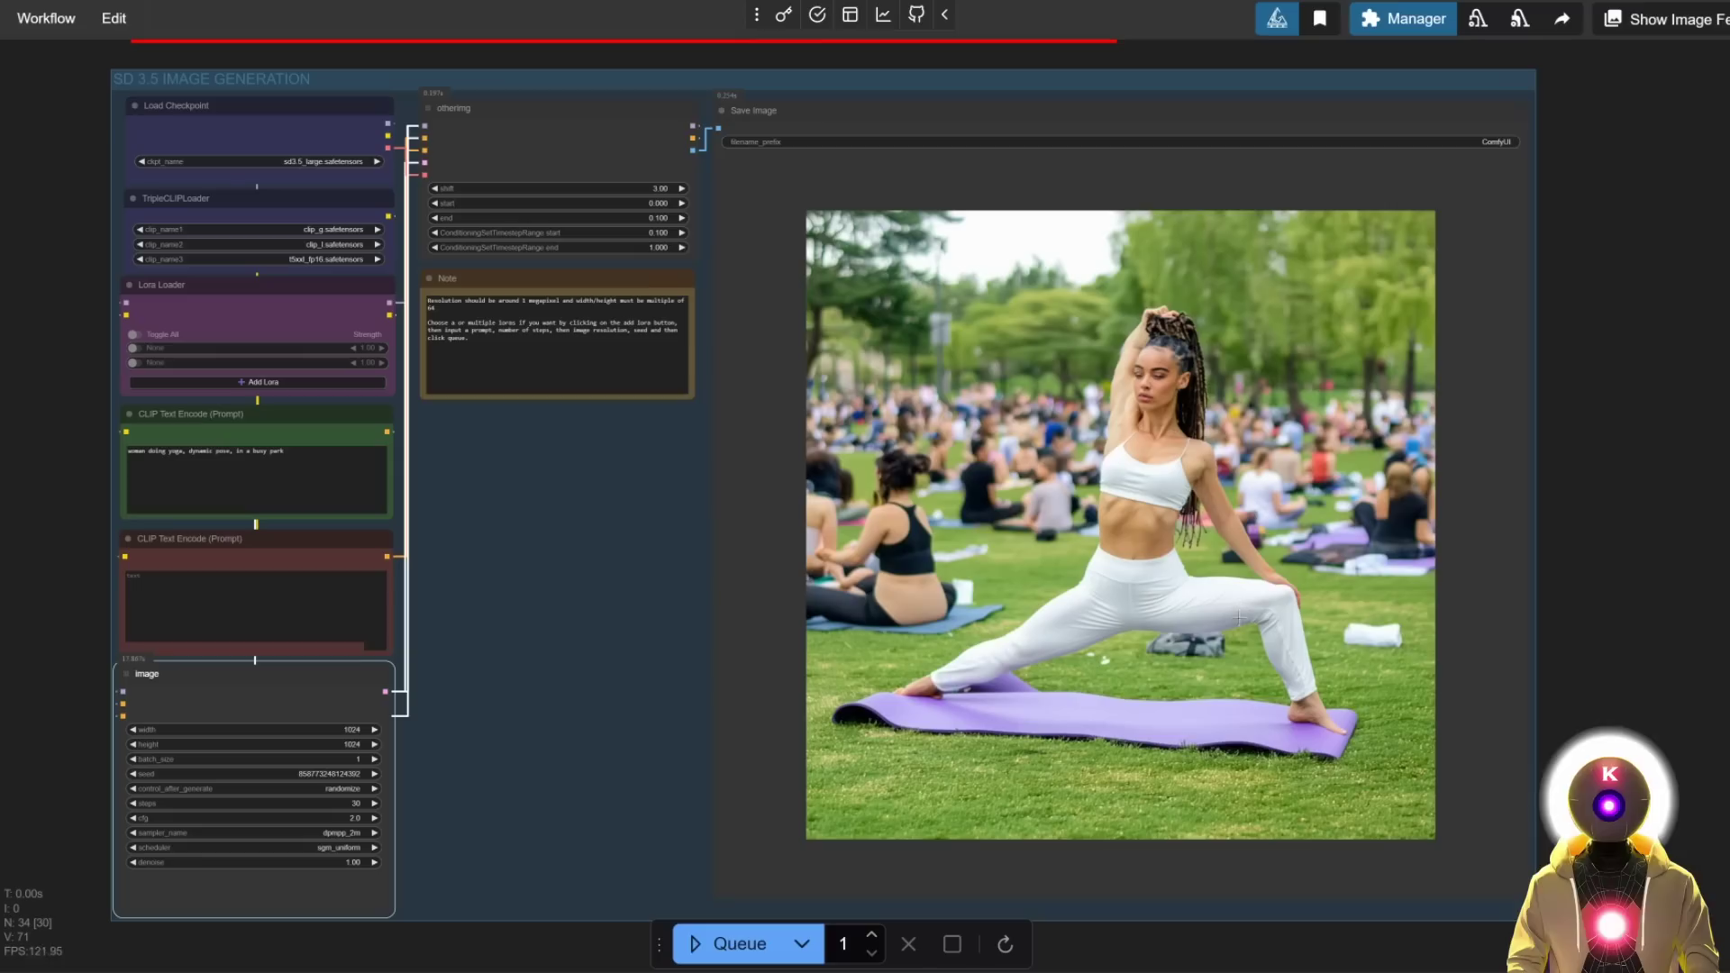
Change cfg to 3.5 and generate the yoga image again
{"action": "left_click", "coordinate": [344, 818]}
{"action": "type", "text": "3."}
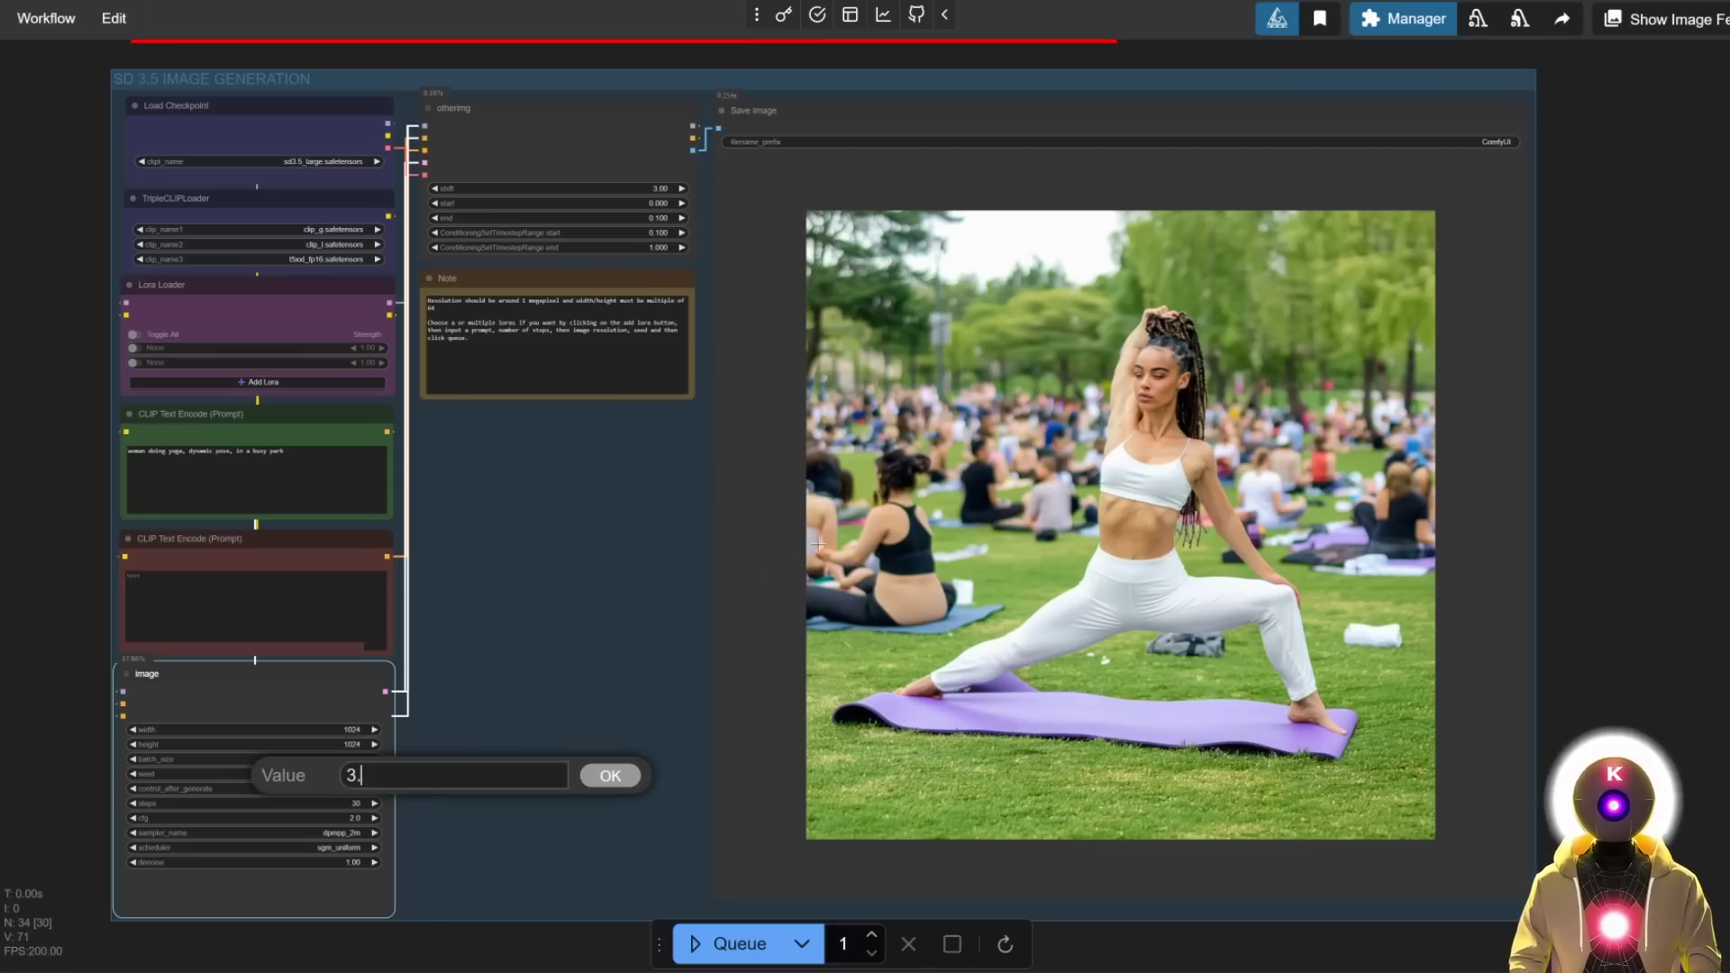
{"action": "type", "text": "5"}
{"action": "left_click", "coordinate": [598, 774]}
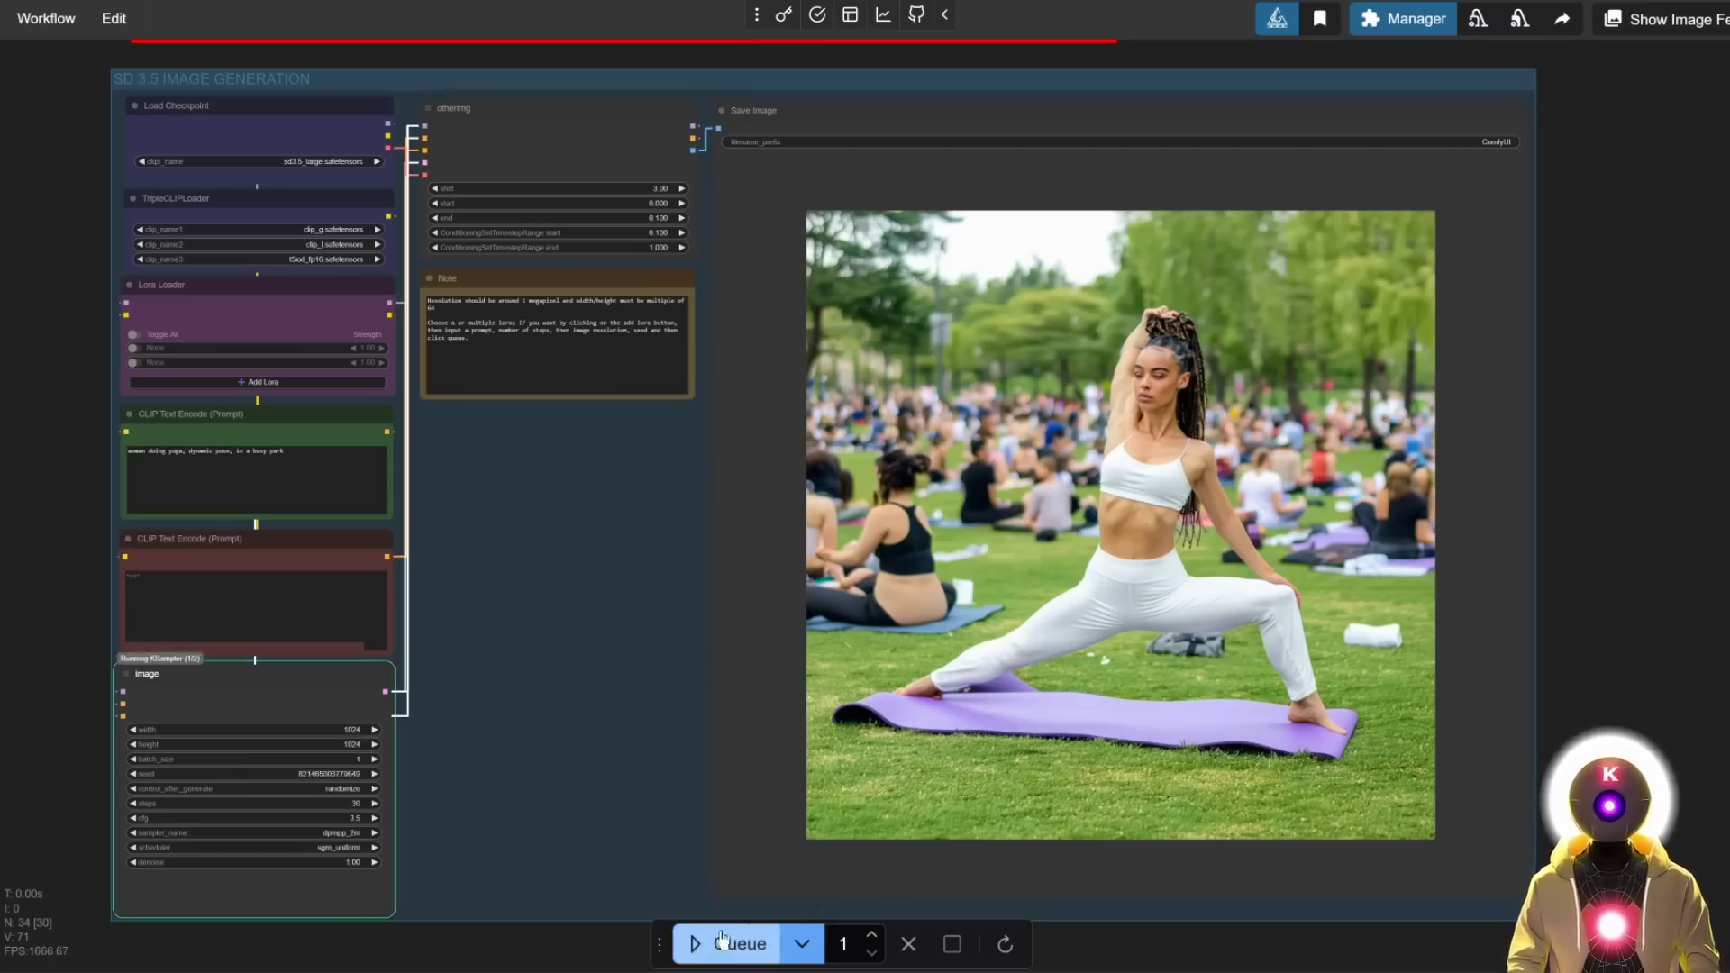
{"action": "left_click", "coordinate": [691, 940]}
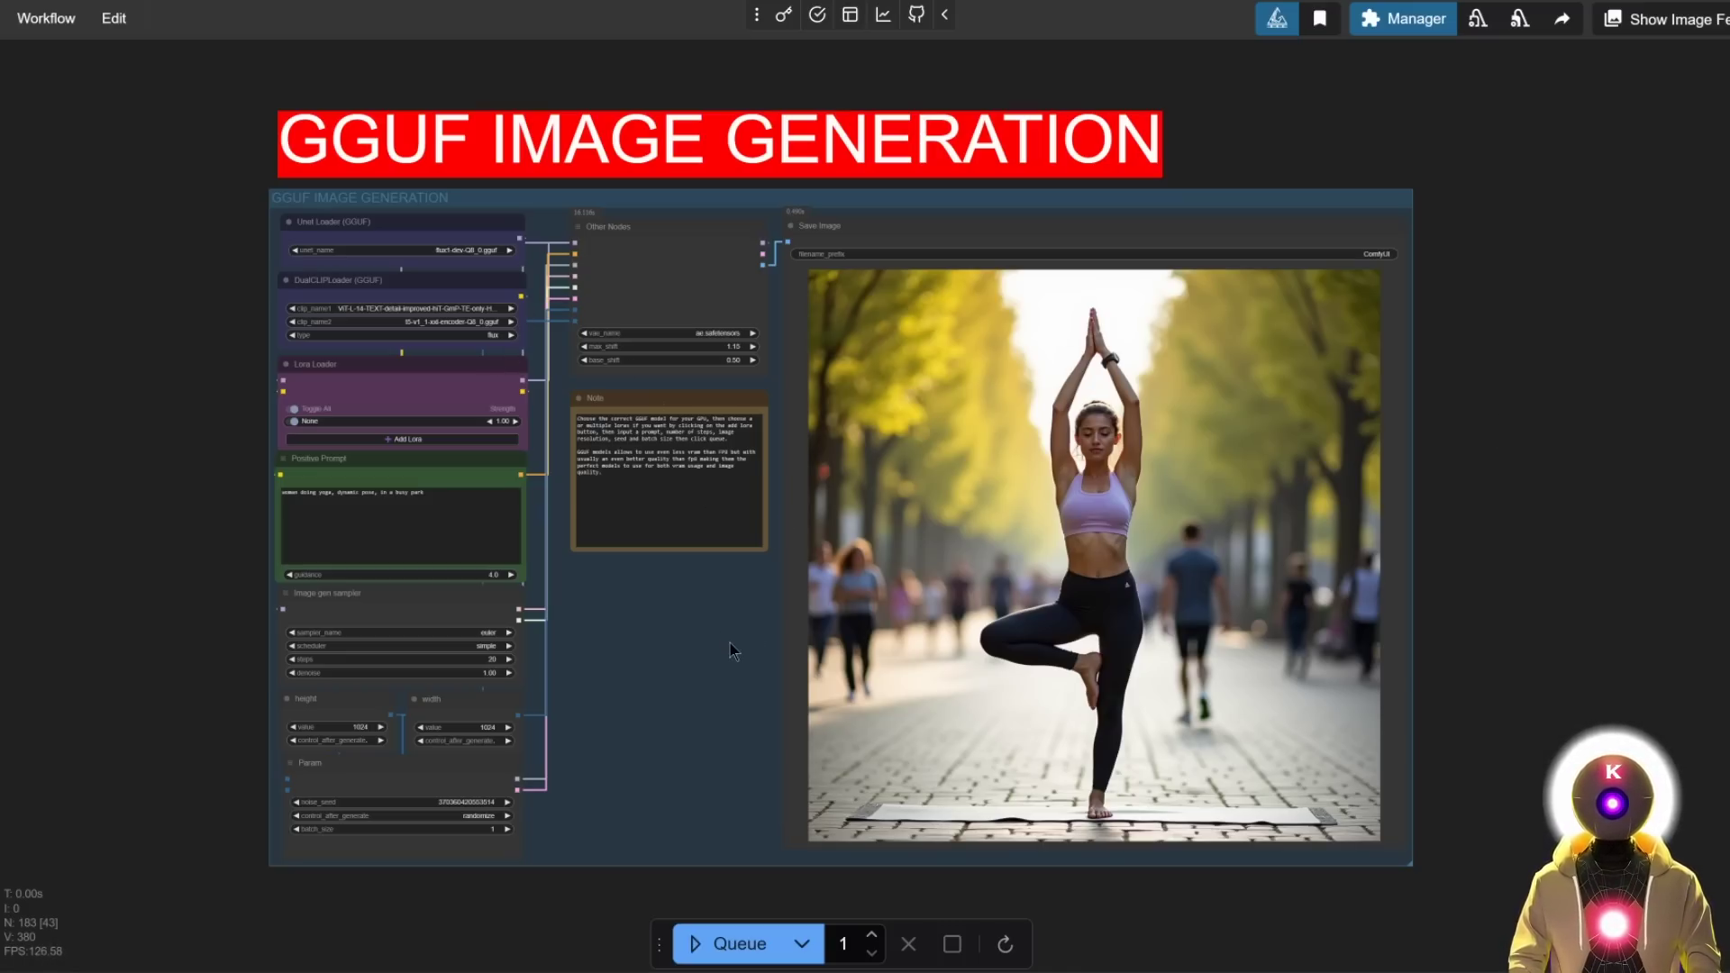
In the GGUF workflow, paste the coffee-in-a-busy-bar prompt, set width to 1792, and generate
{"action": "left_click", "coordinate": [457, 501]}
{"action": "key", "text": "ctrl+a"}
{"action": "type", "text": "a beautiful woman drinking coffee in a busy bar"}
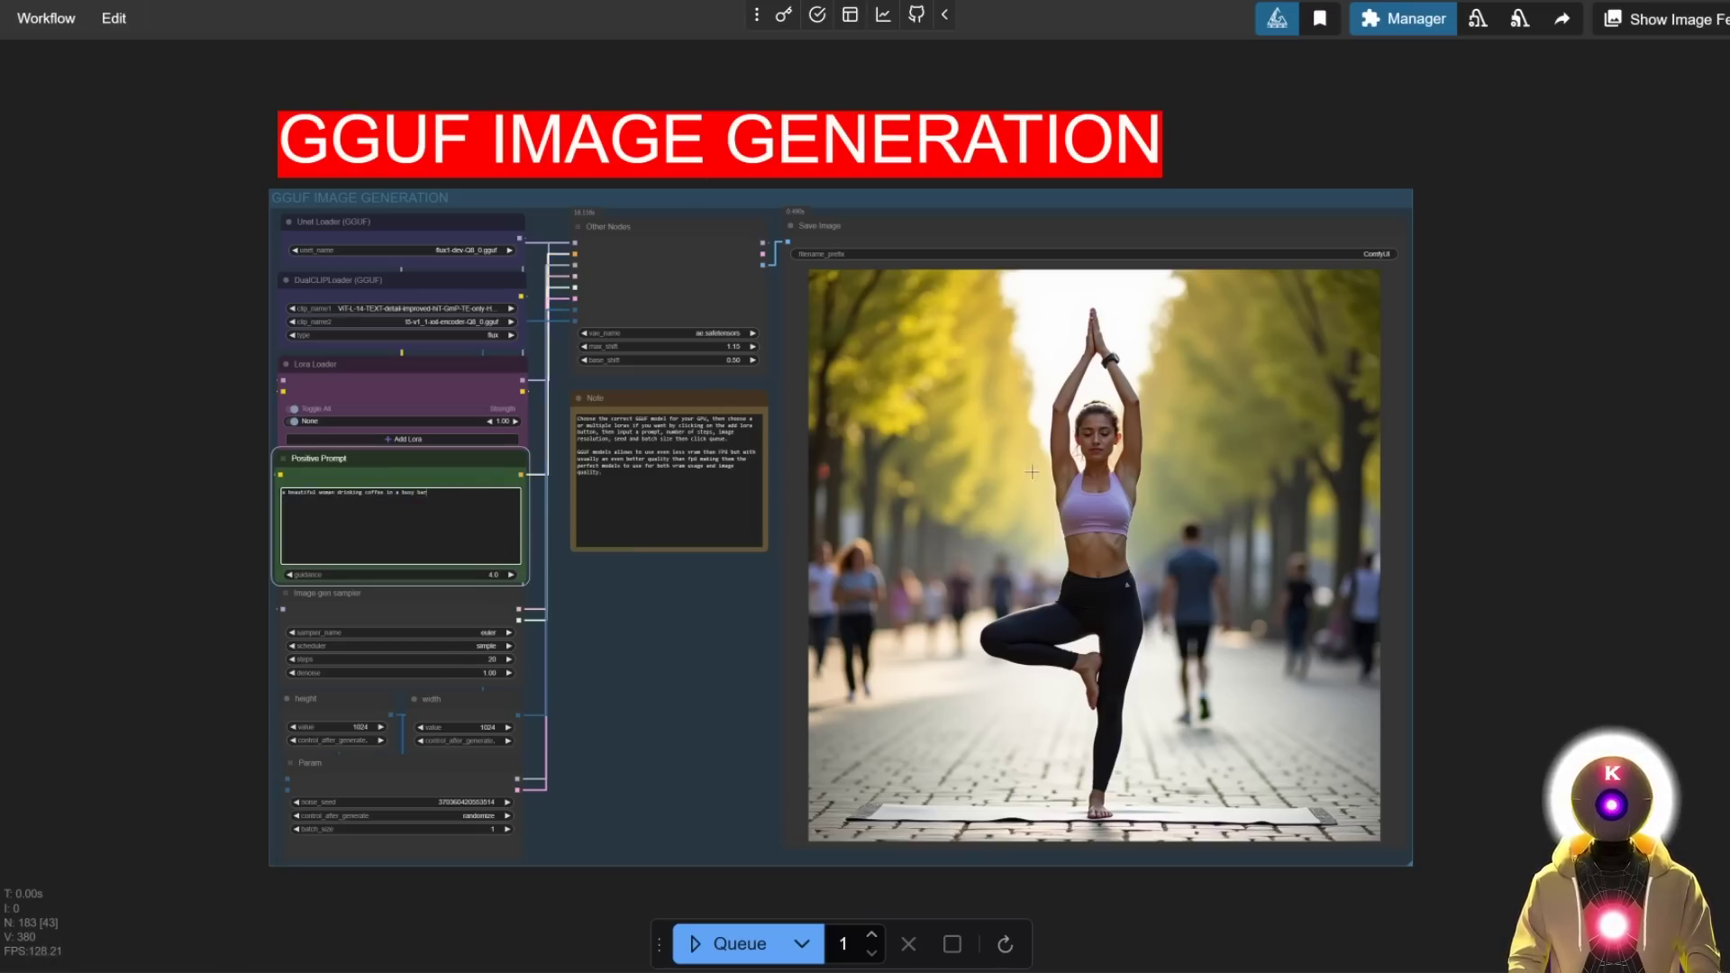
{"action": "left_click", "coordinate": [485, 728]}
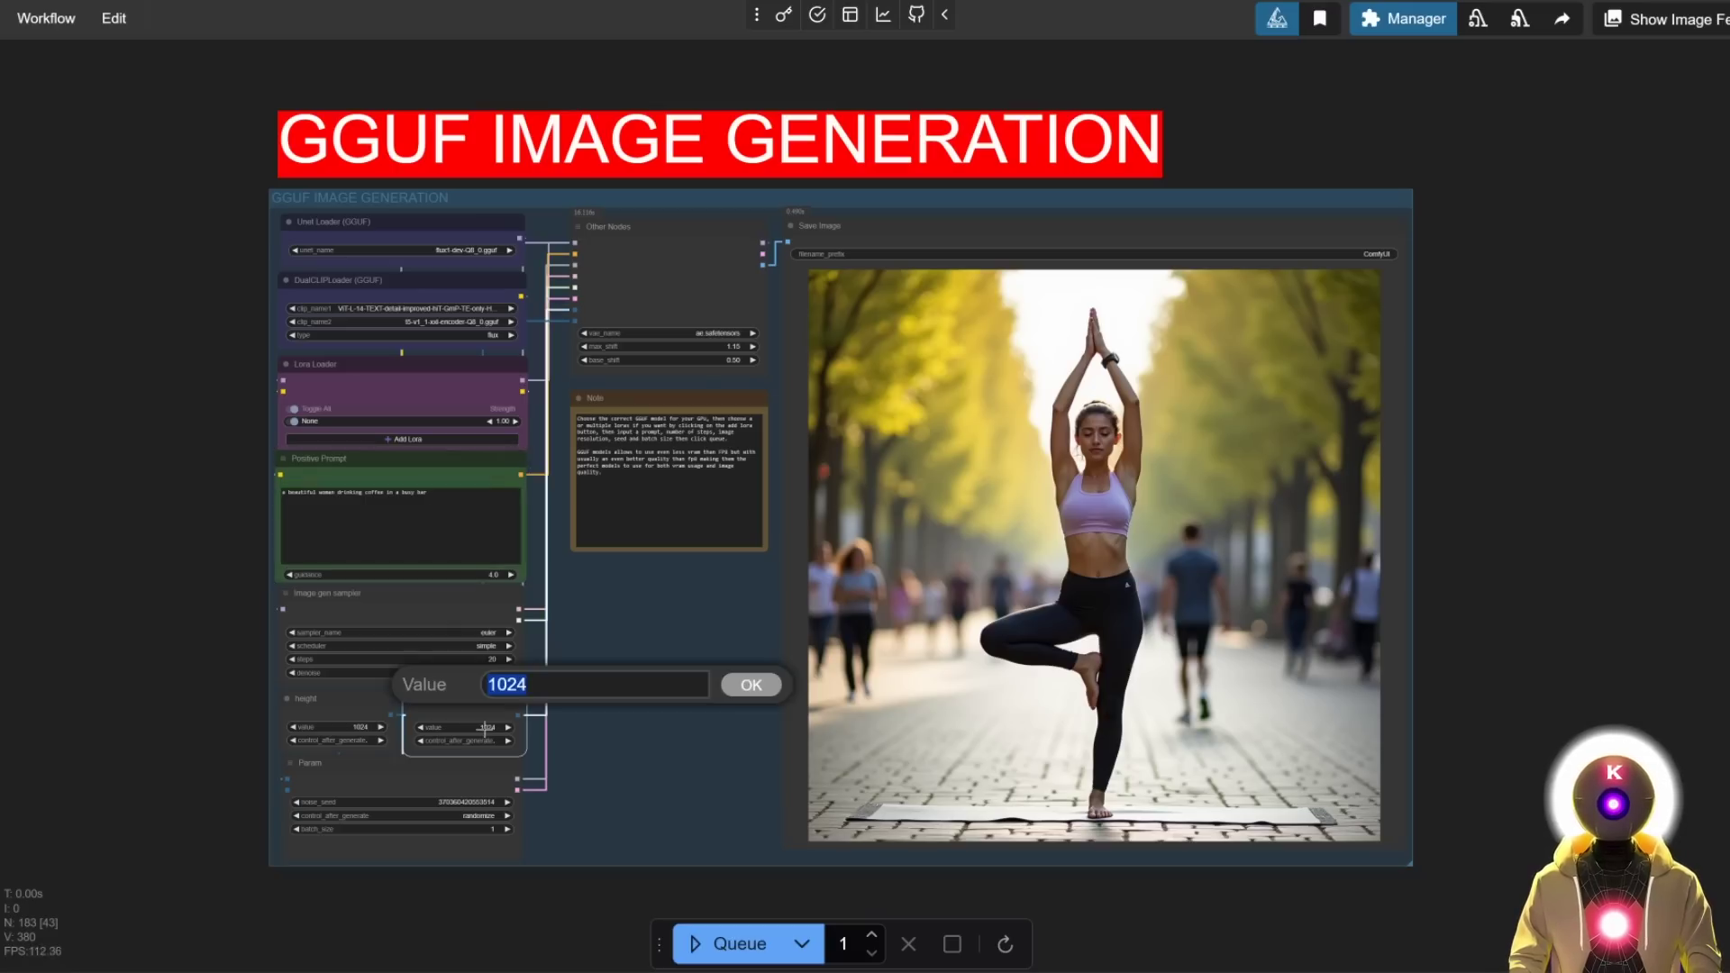
{"action": "type", "text": "1792"}
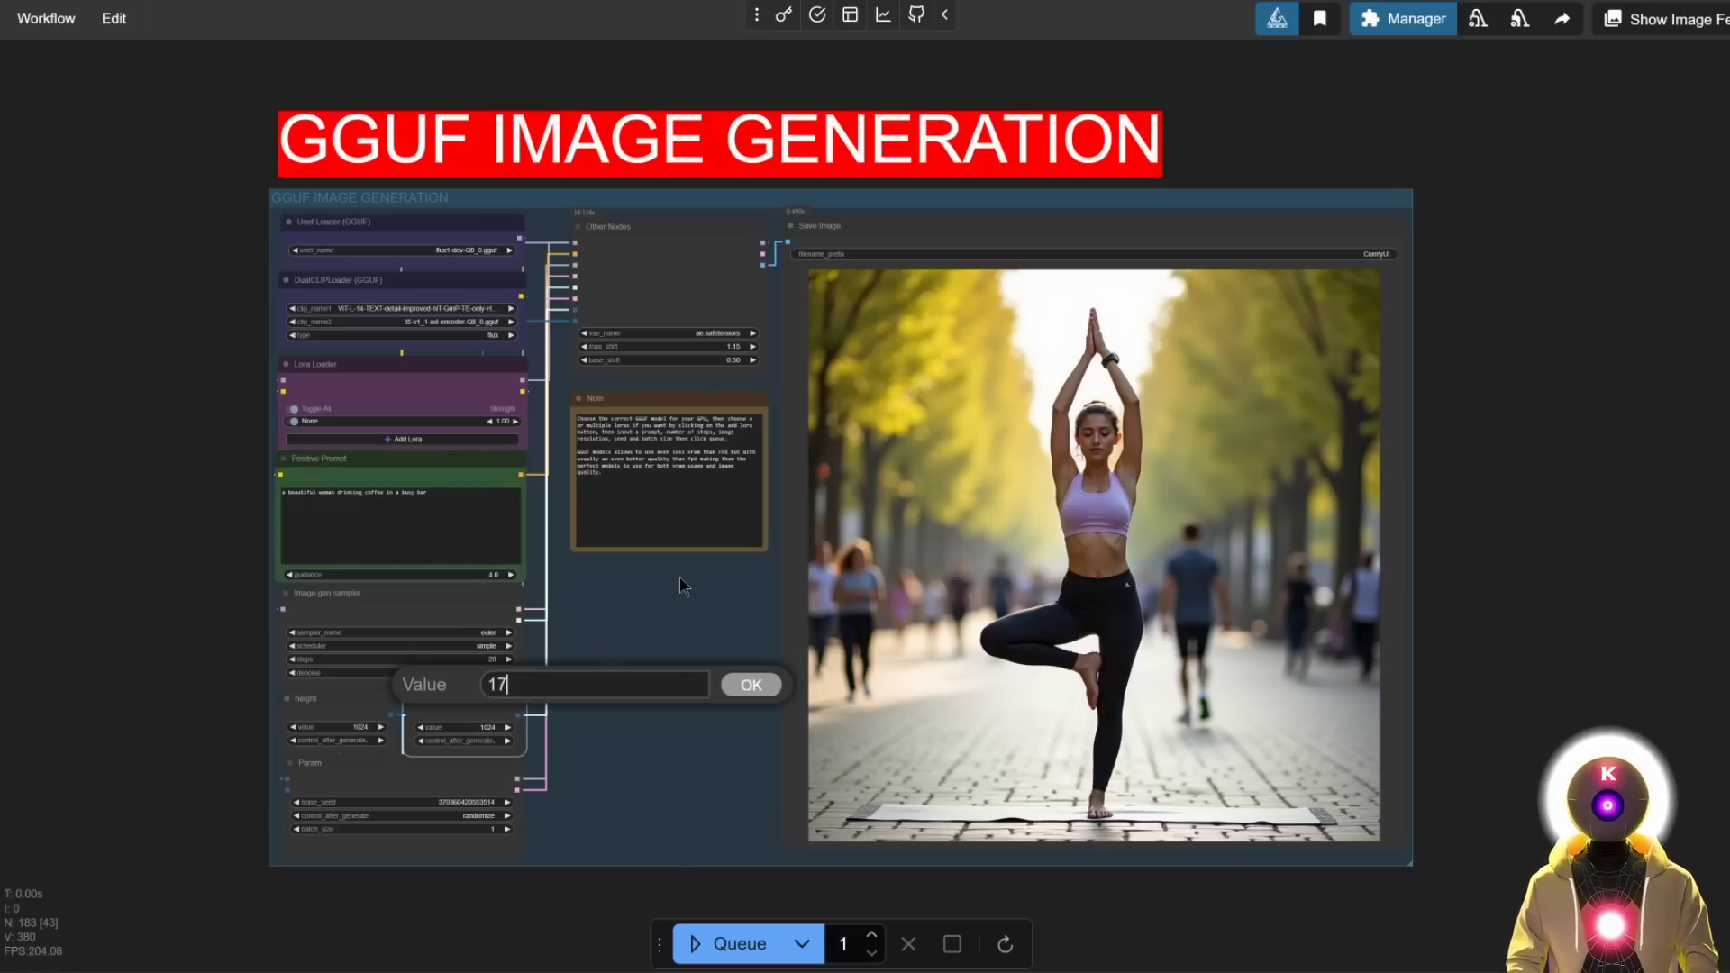
{"action": "left_click", "coordinate": [748, 685]}
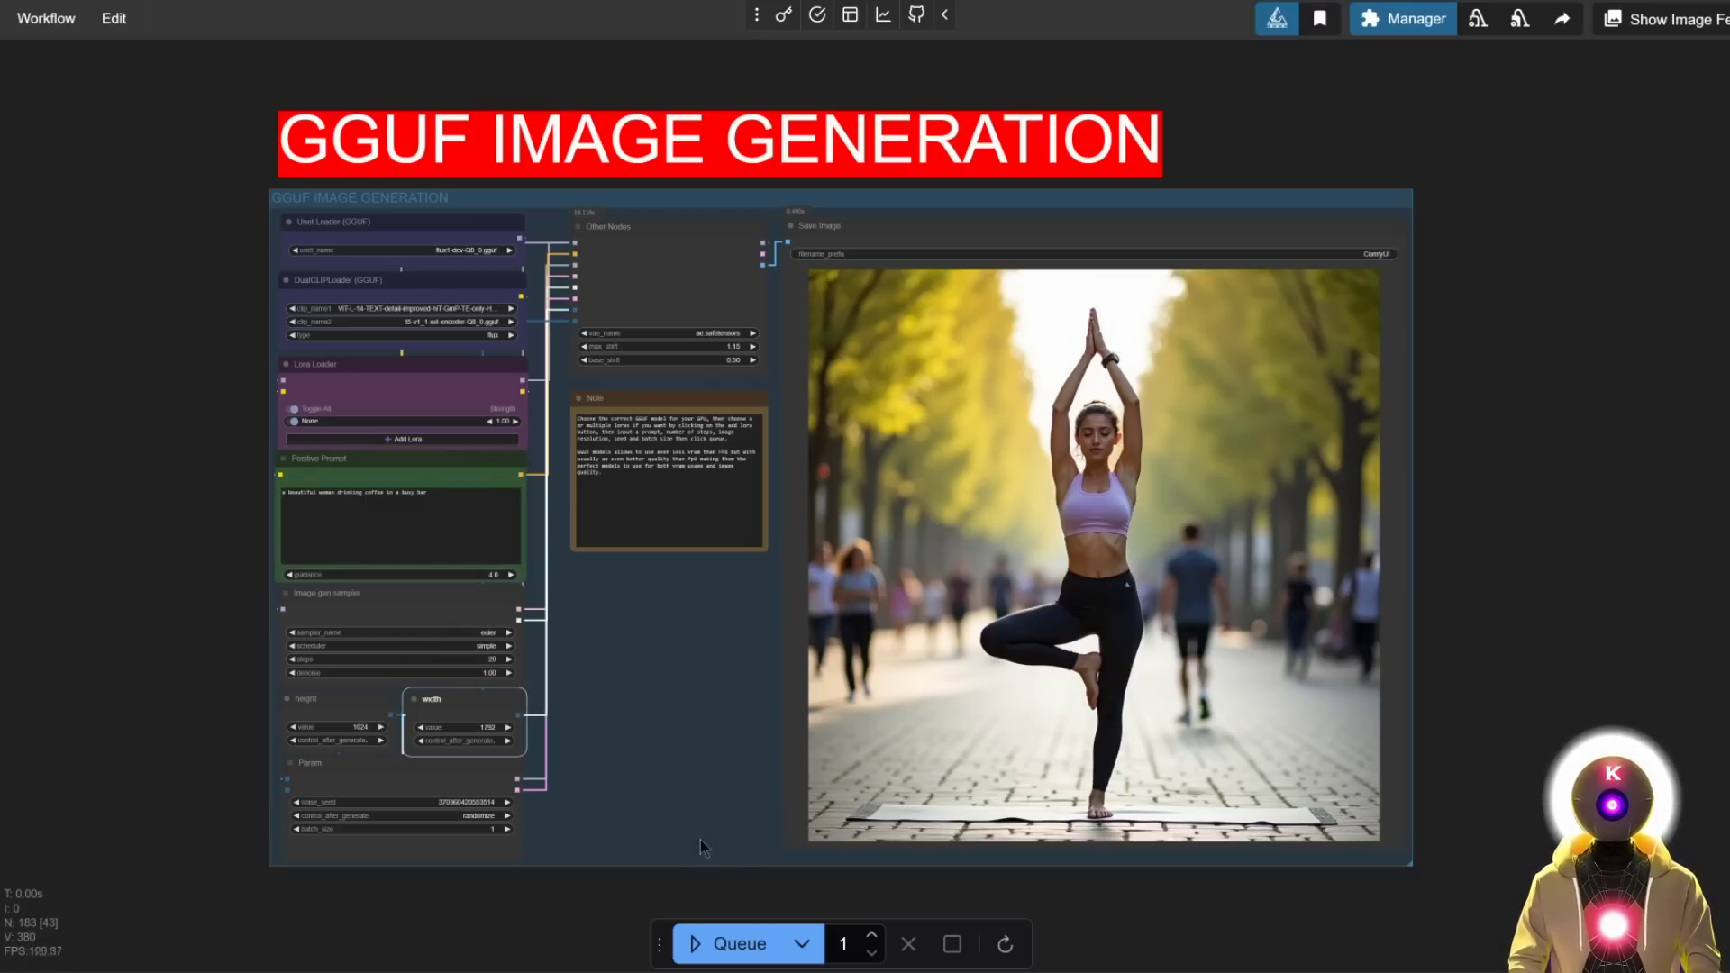
{"action": "left_click", "coordinate": [712, 942]}
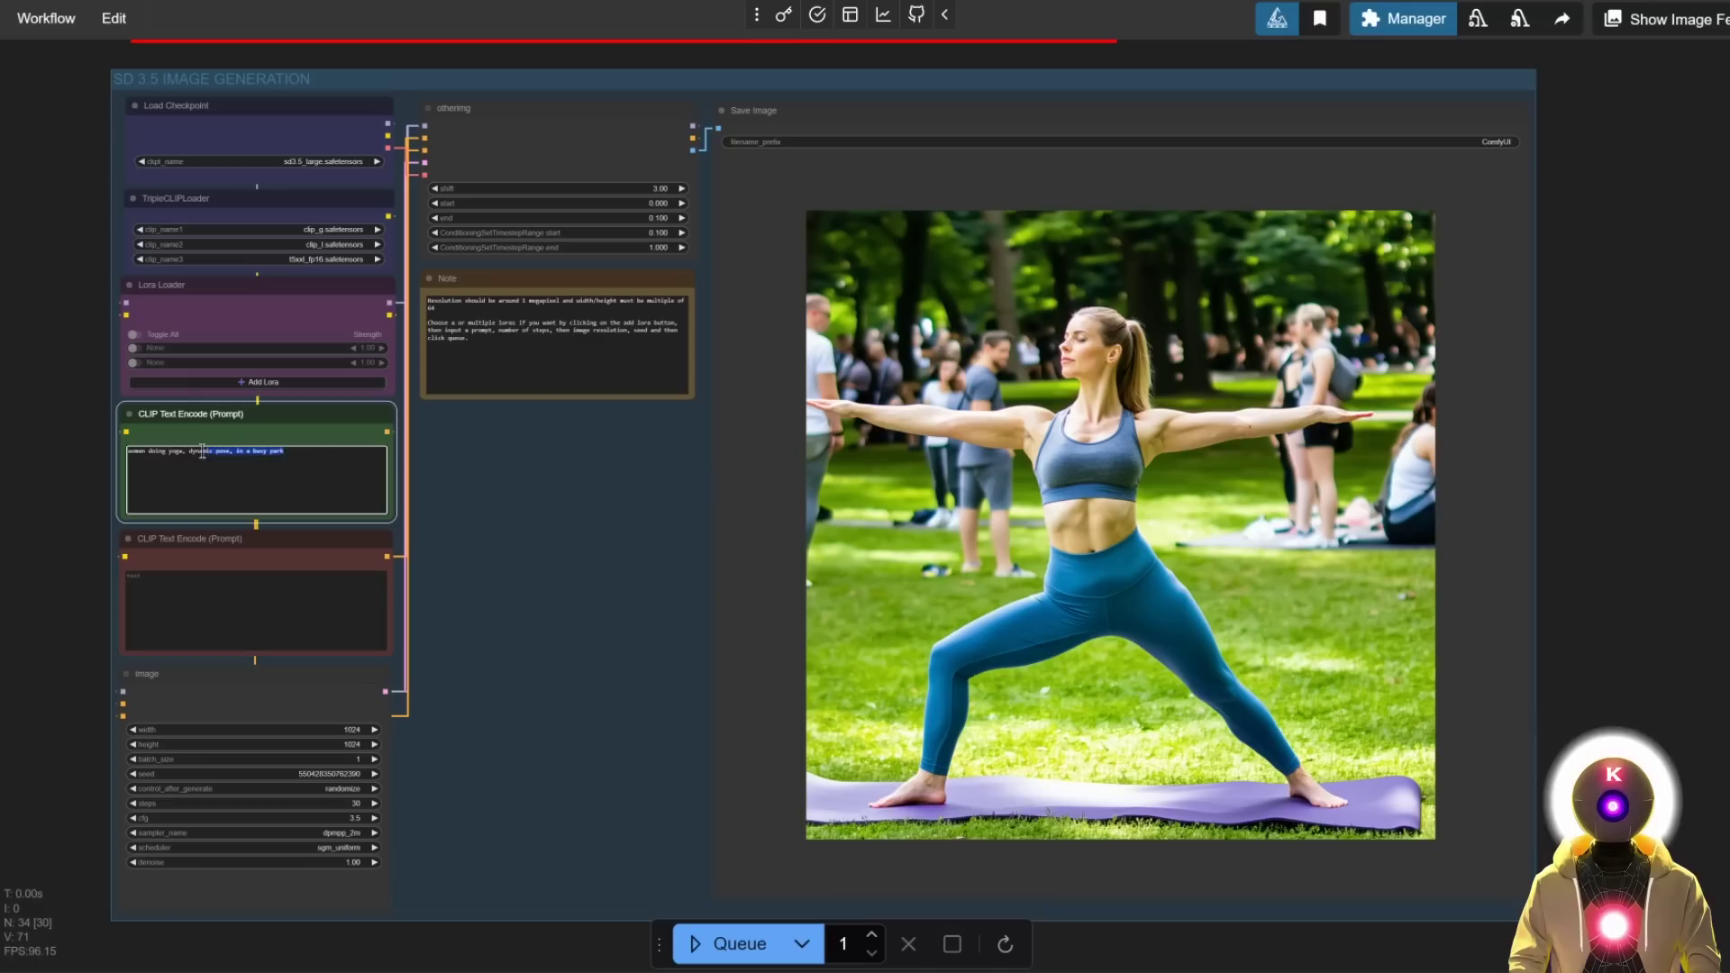
Paste the coffee-bar prompt into SD 3.5's CLIP Text Encode, set width 1792, and generate
{"action": "left_click_drag", "start_coordinate": [207, 452], "coordinate": [107, 461]}
{"action": "type", "text": "a beautiful woman drinking coffee in a busy bar"}
{"action": "left_click", "coordinate": [338, 729]}
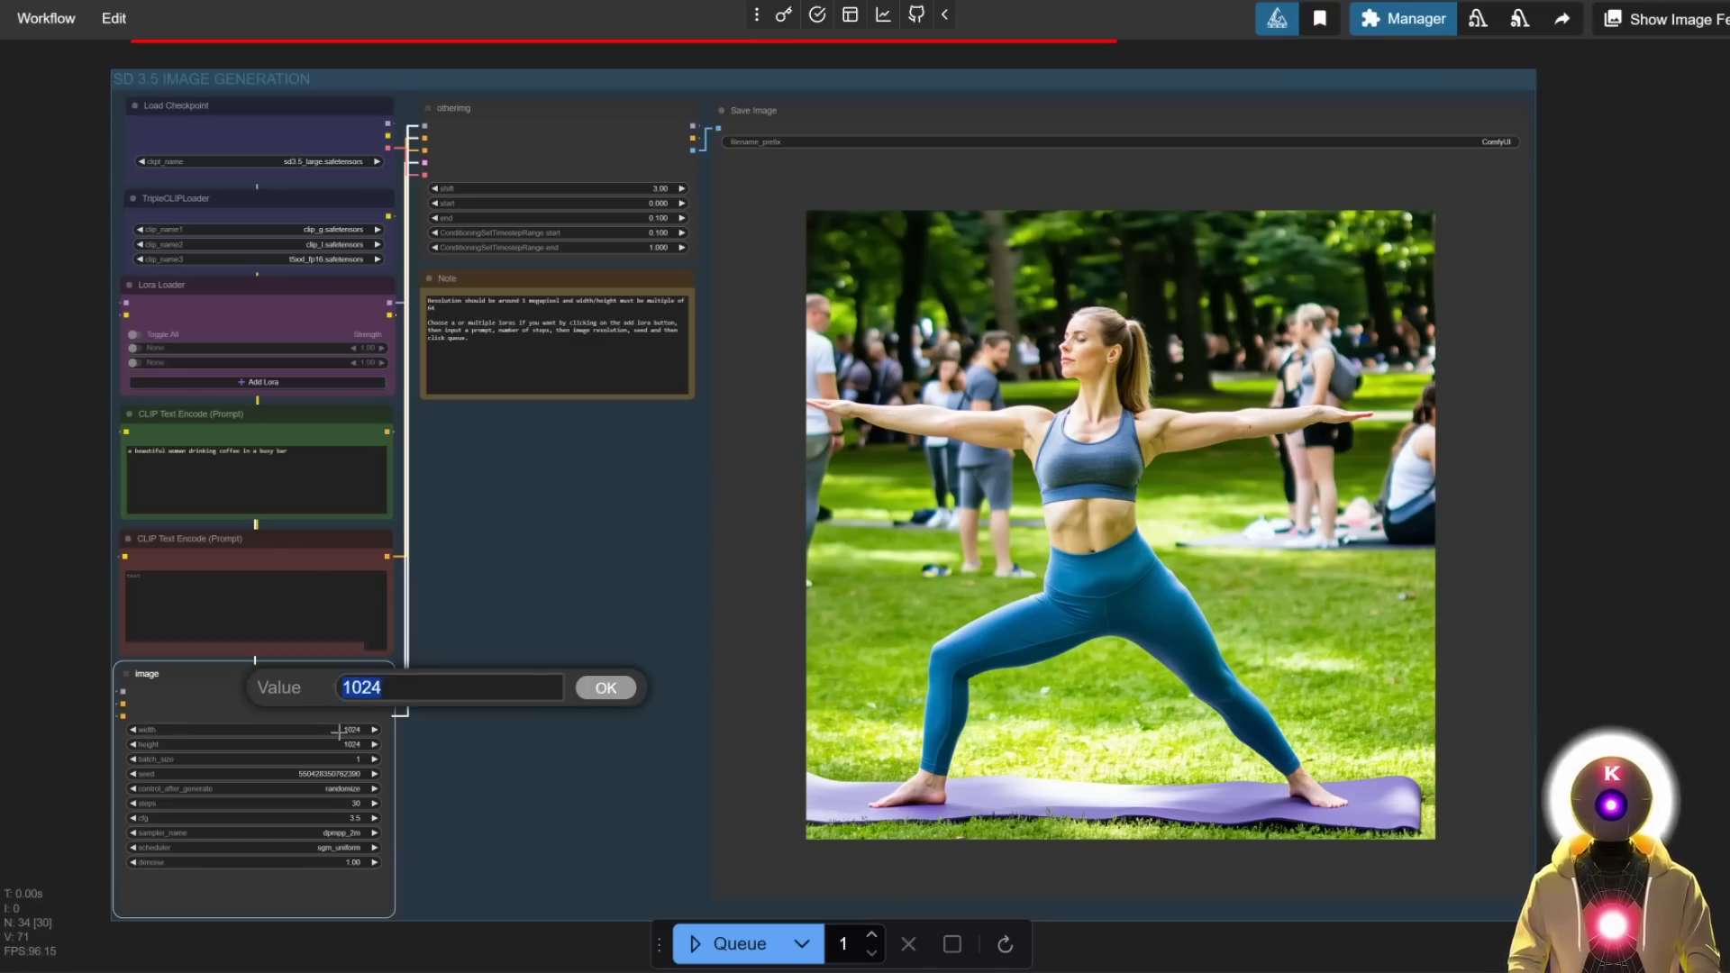
{"action": "type", "text": "1792"}
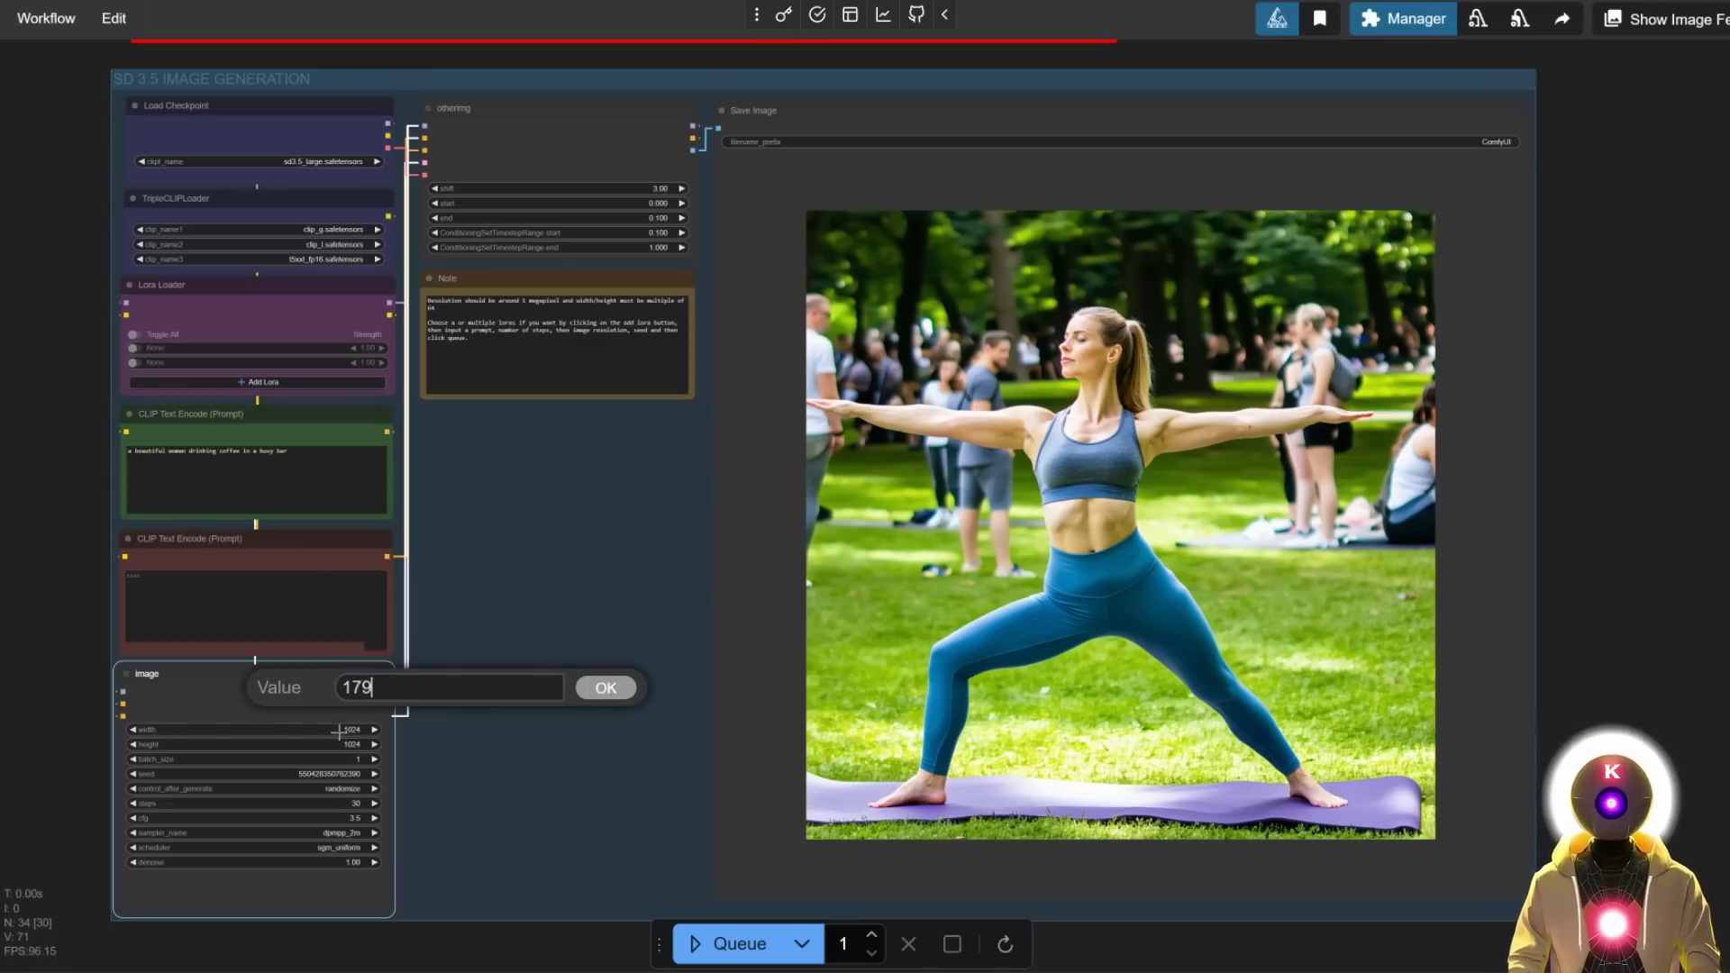
{"action": "key", "text": "Return"}
{"action": "left_click", "coordinate": [733, 944]}
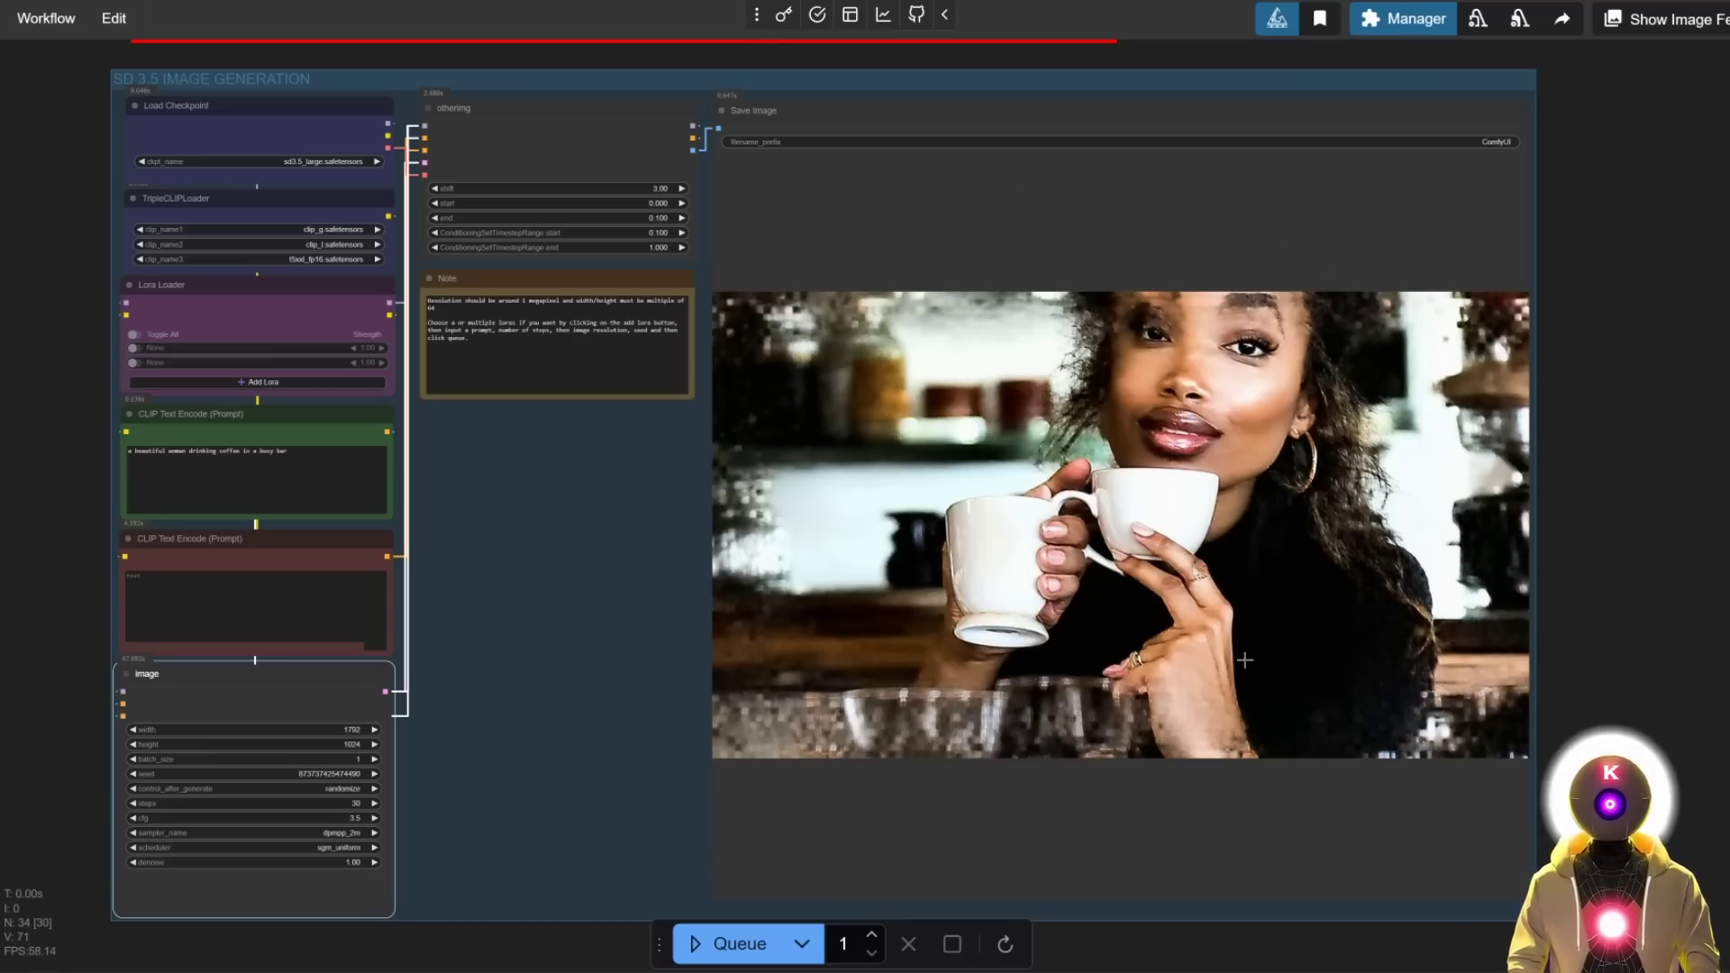
Set the SD 3.5 image size to 1280 × 768 and generate the coffee-bar image
{"action": "left_click", "coordinate": [345, 730]}
{"action": "type", "text": "1280"}
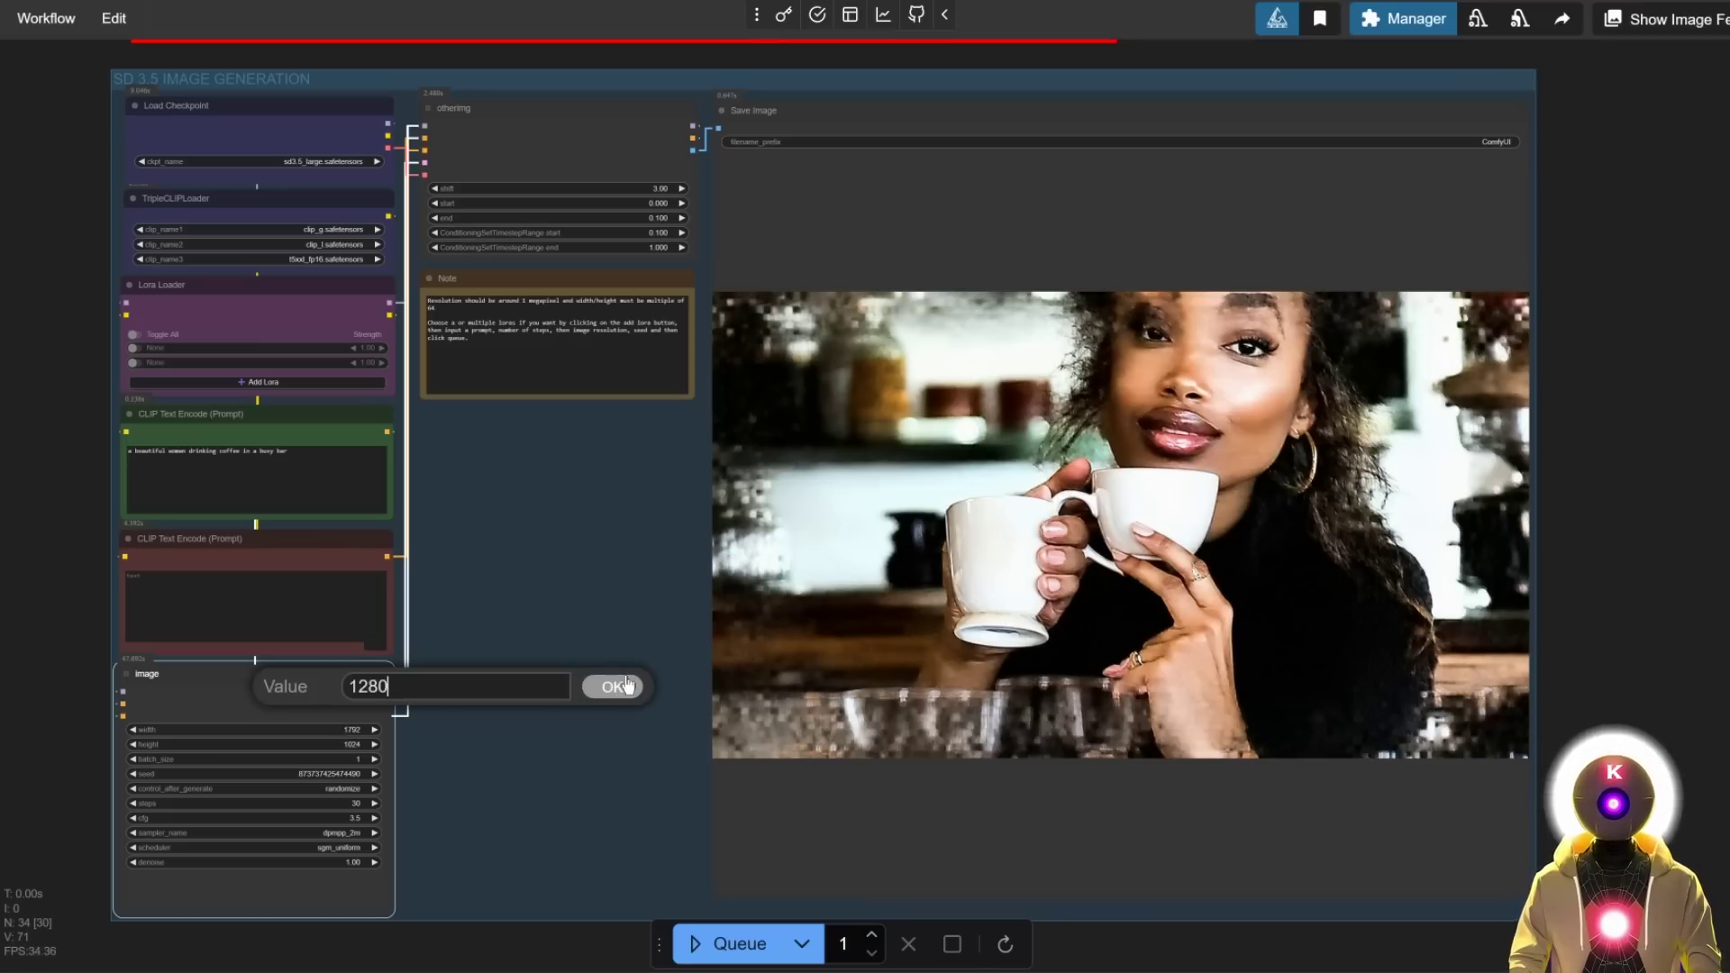
{"action": "left_click", "coordinate": [611, 686]}
{"action": "left_click", "coordinate": [345, 744]}
{"action": "type", "text": "768"}
{"action": "key", "text": "Return"}
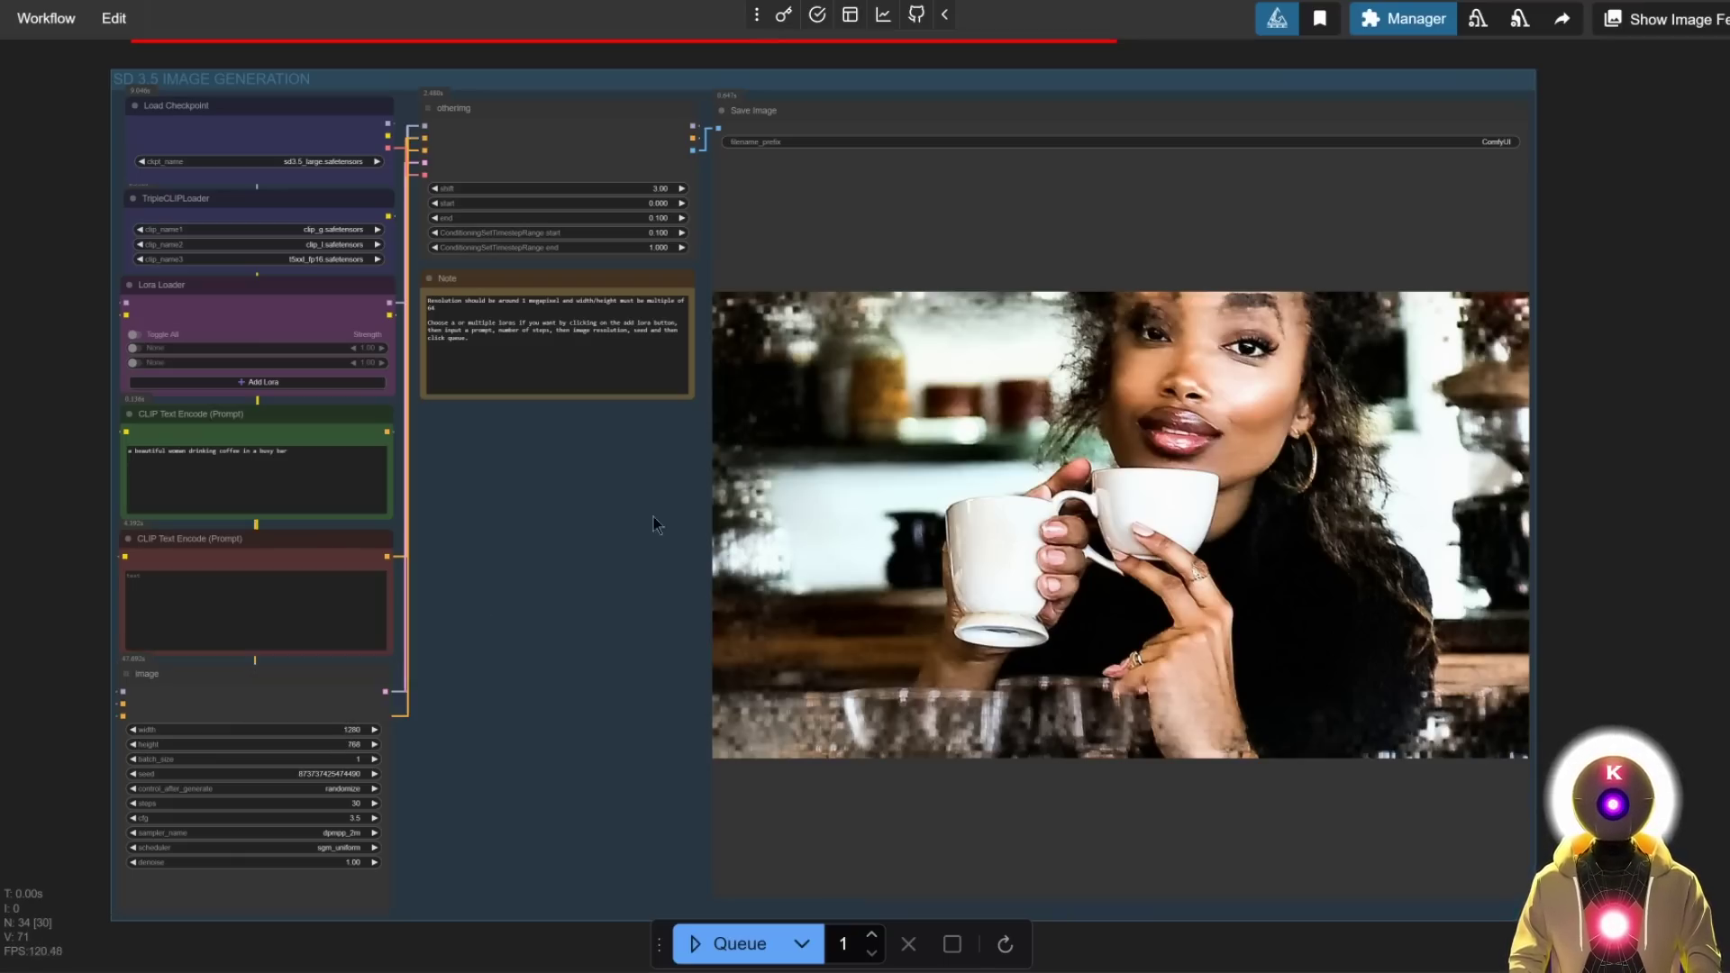
{"action": "left_click", "coordinate": [725, 944]}
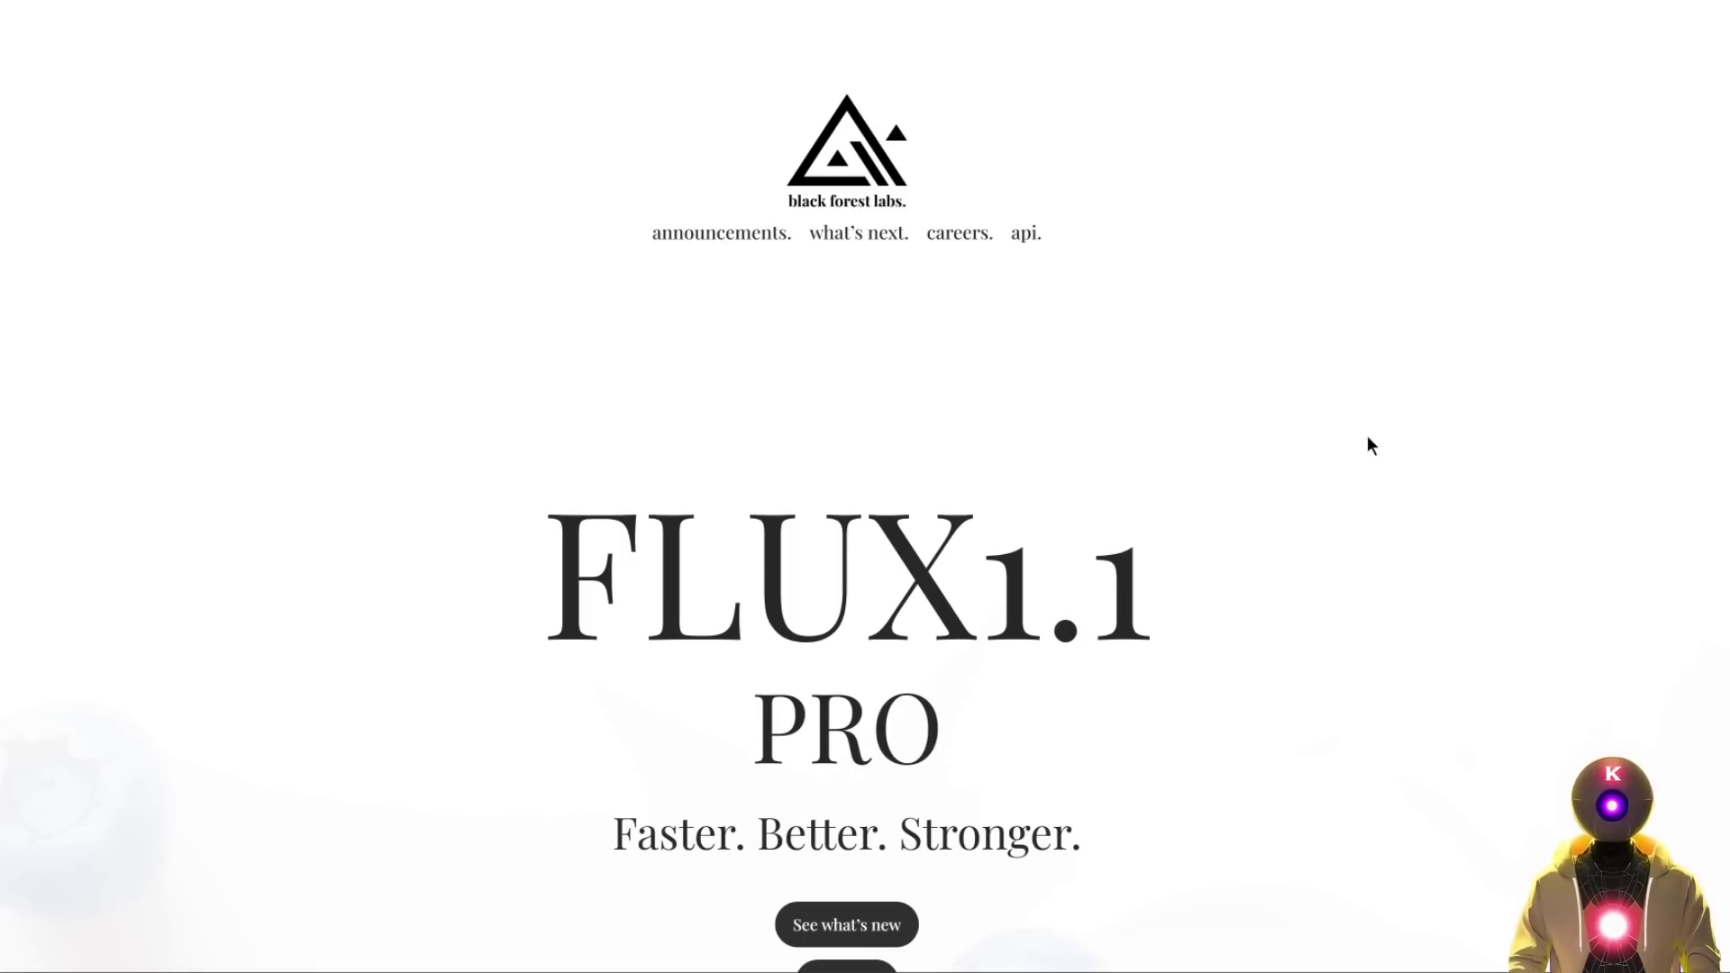
Scroll down the FLUX1.1 PRO page
{"action": "scroll", "coordinate": [1333, 465], "scroll_direction": "down", "scroll_amount": 1}
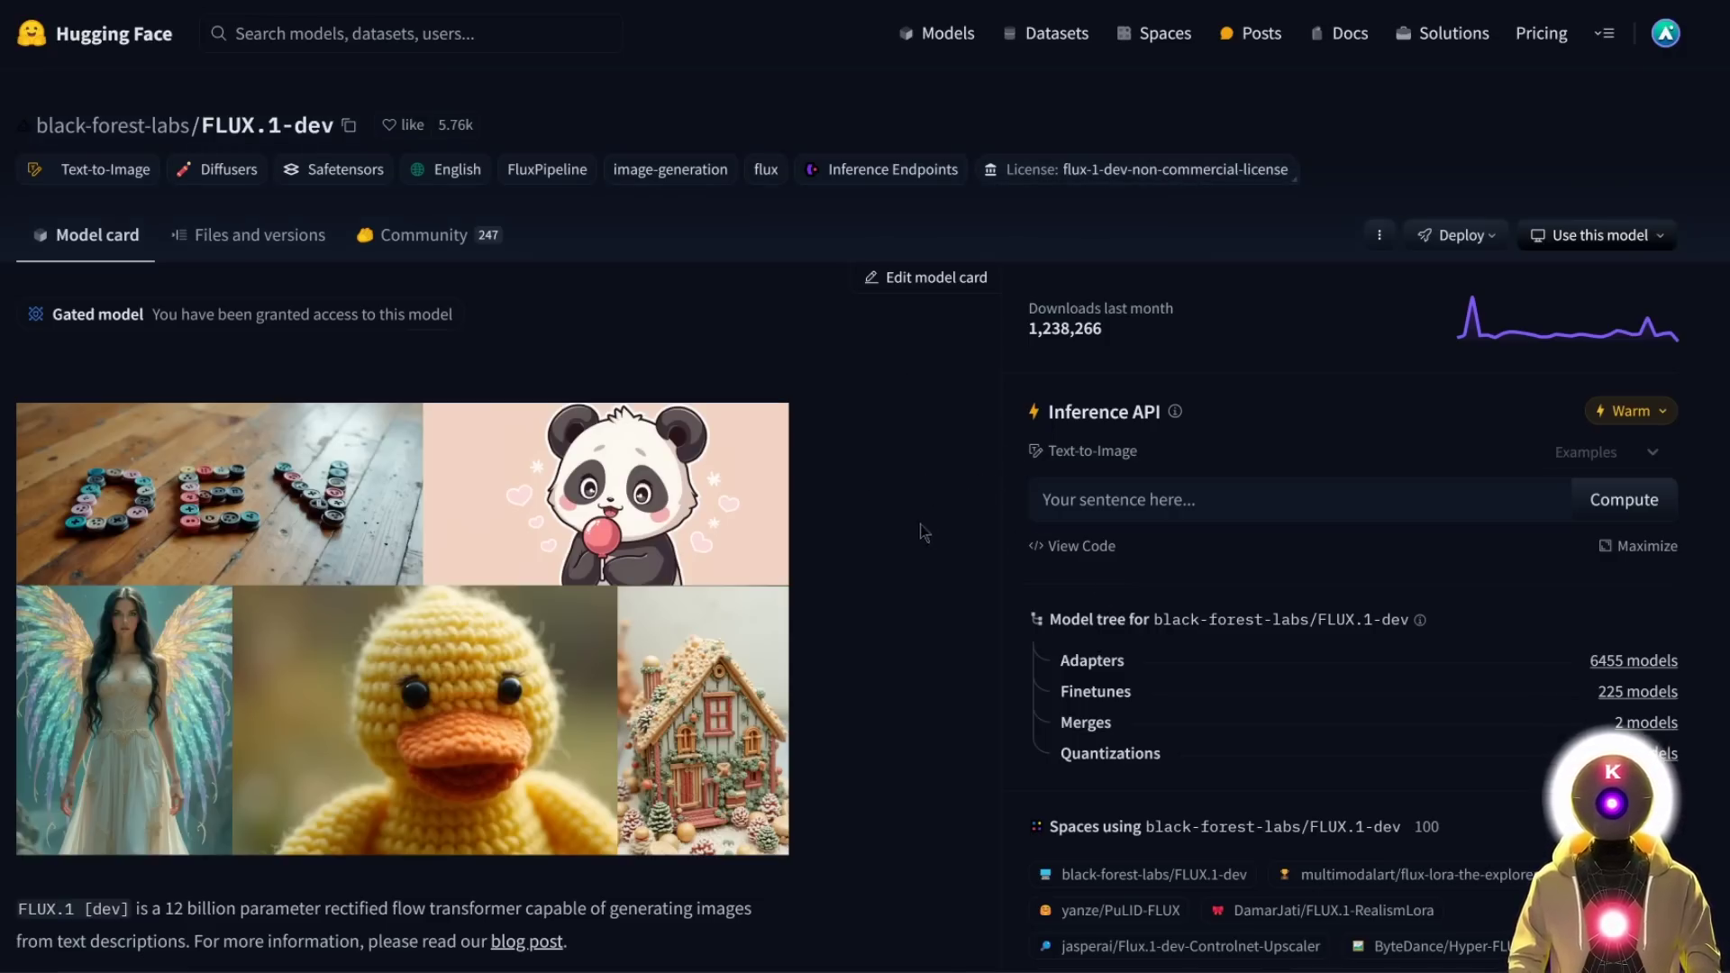
Scroll down the FLUX.1-dev model card
{"action": "scroll", "coordinate": [933, 513], "scroll_direction": "down", "scroll_amount": 2}
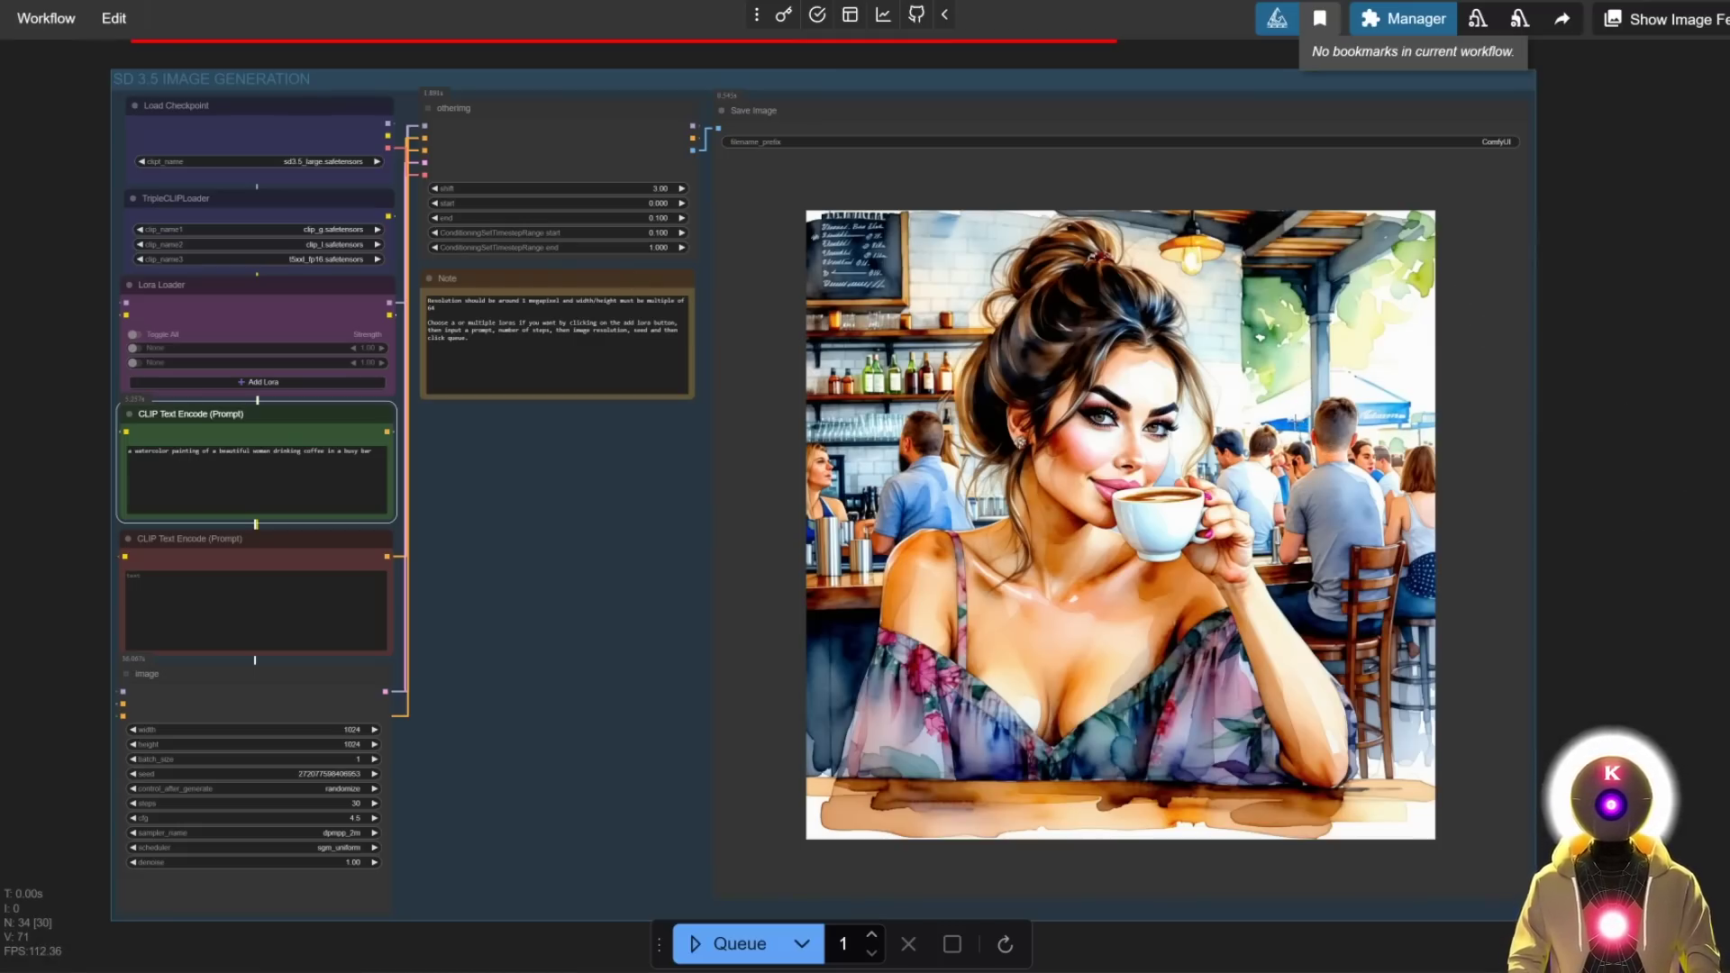
{"action": "left_click", "coordinate": [1603, 181]}
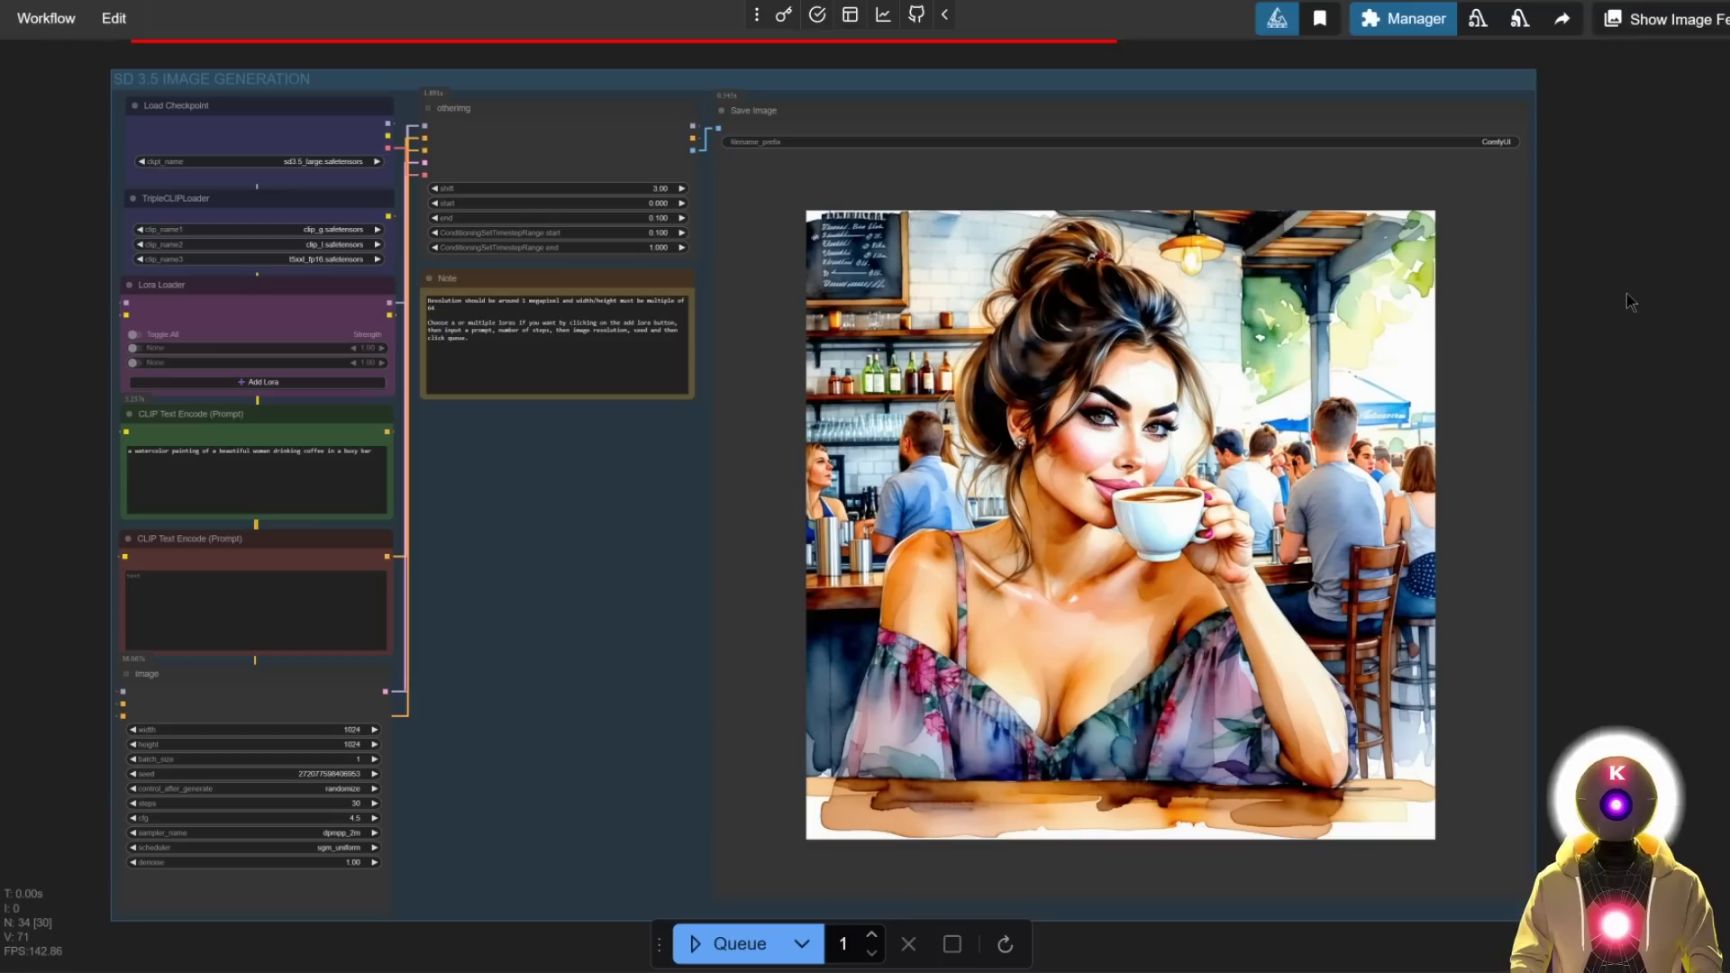
{"action": "key", "text": "w"}
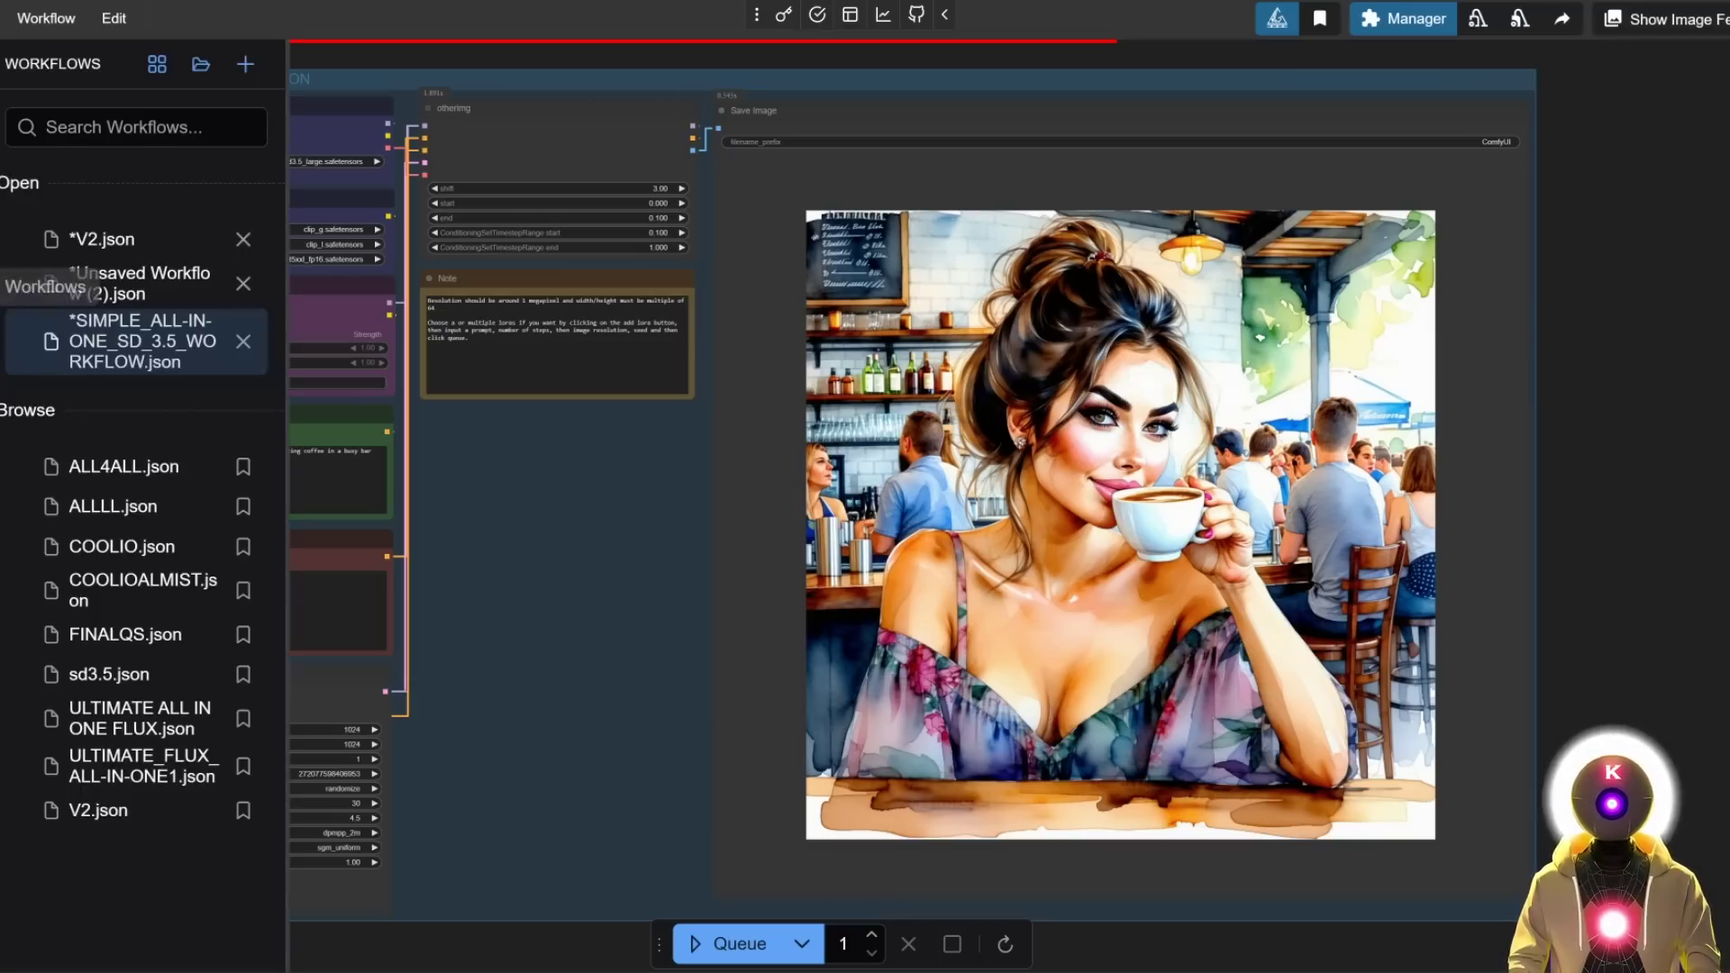
{"action": "left_click", "coordinate": [79, 242]}
{"action": "key", "text": "w"}
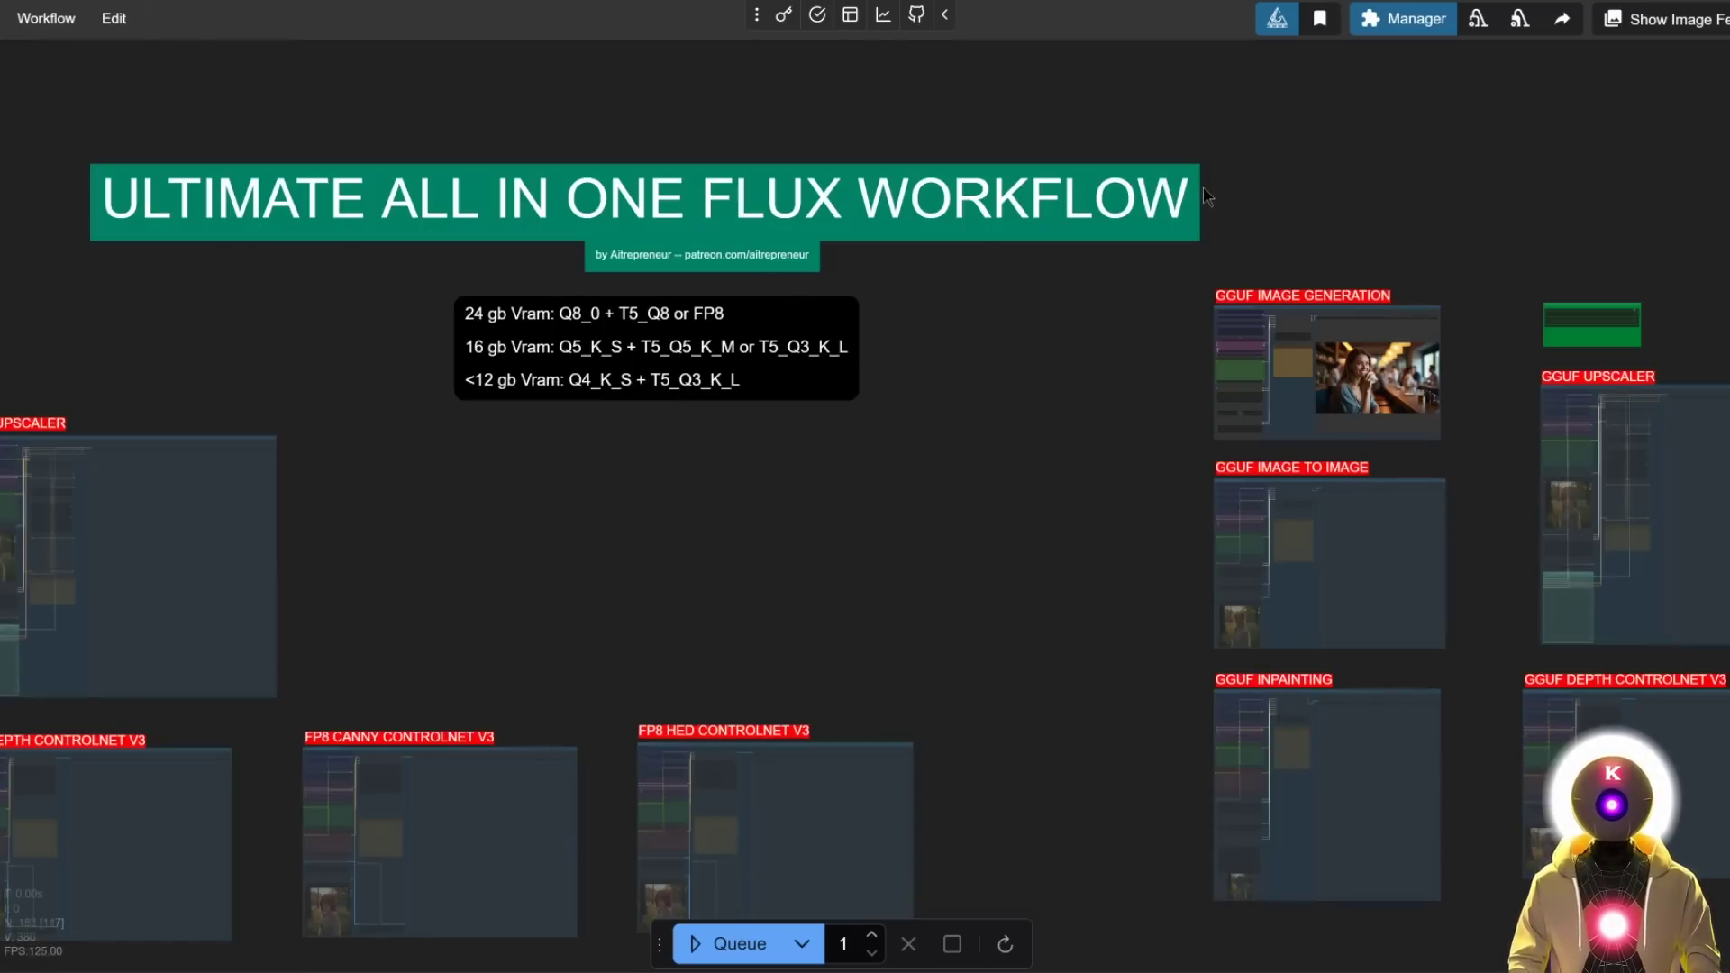
{"action": "key", "text": "1"}
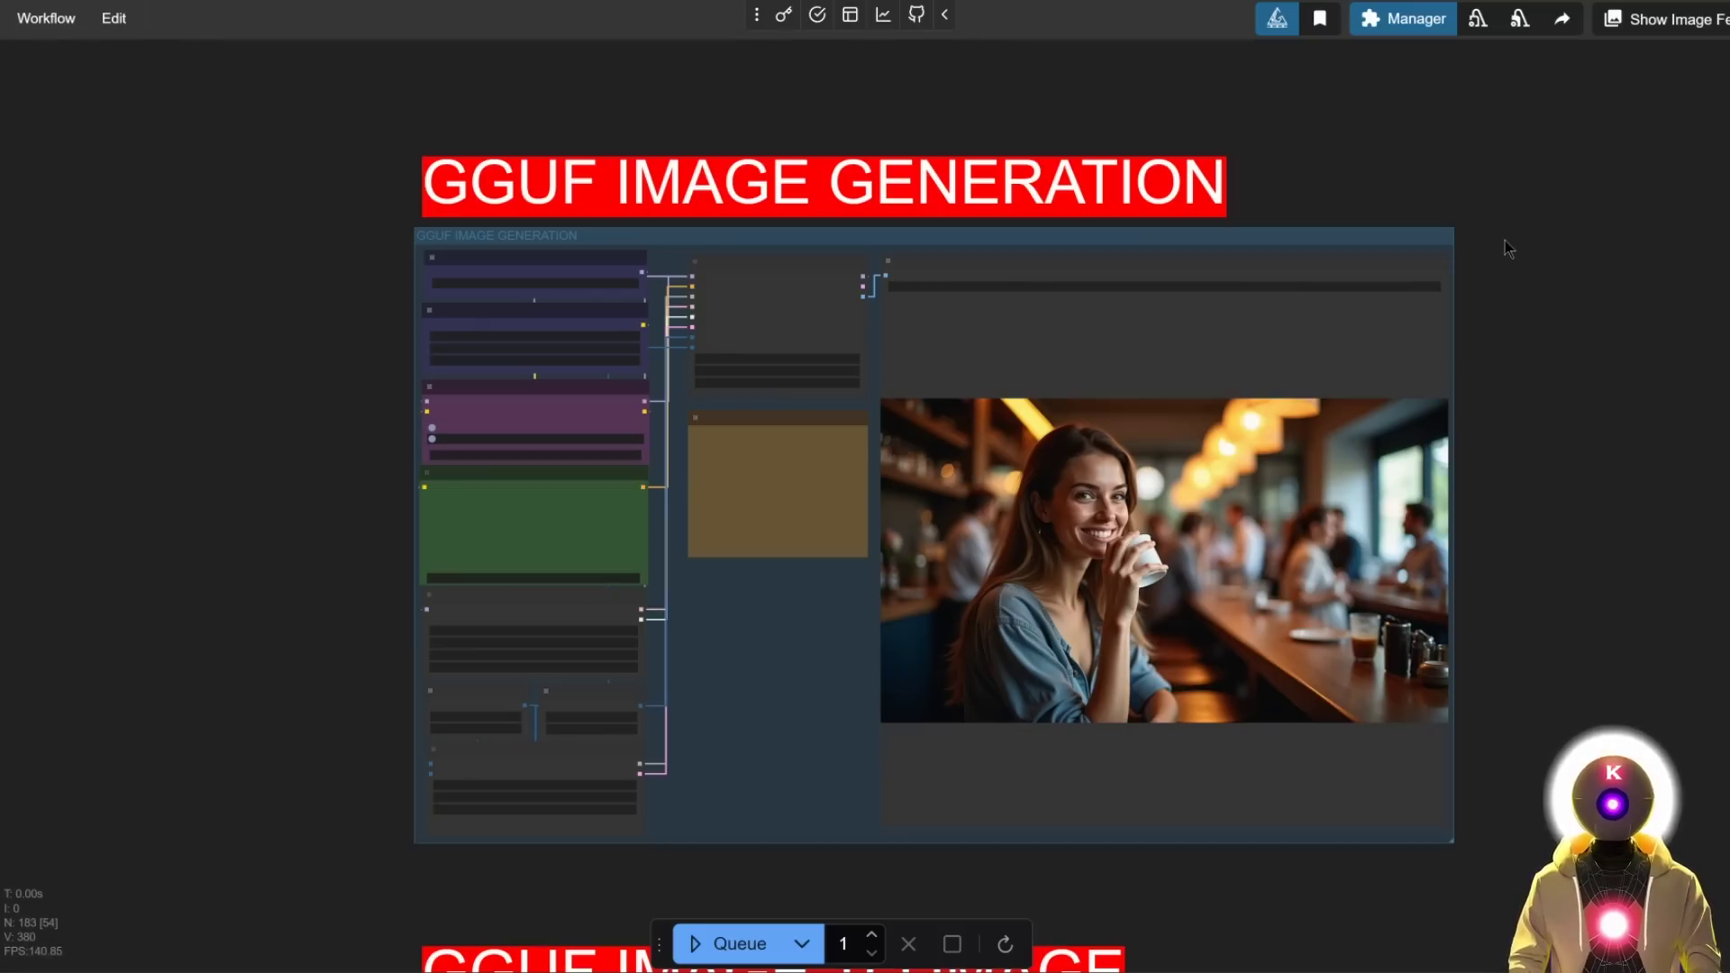
{"action": "key", "text": "2"}
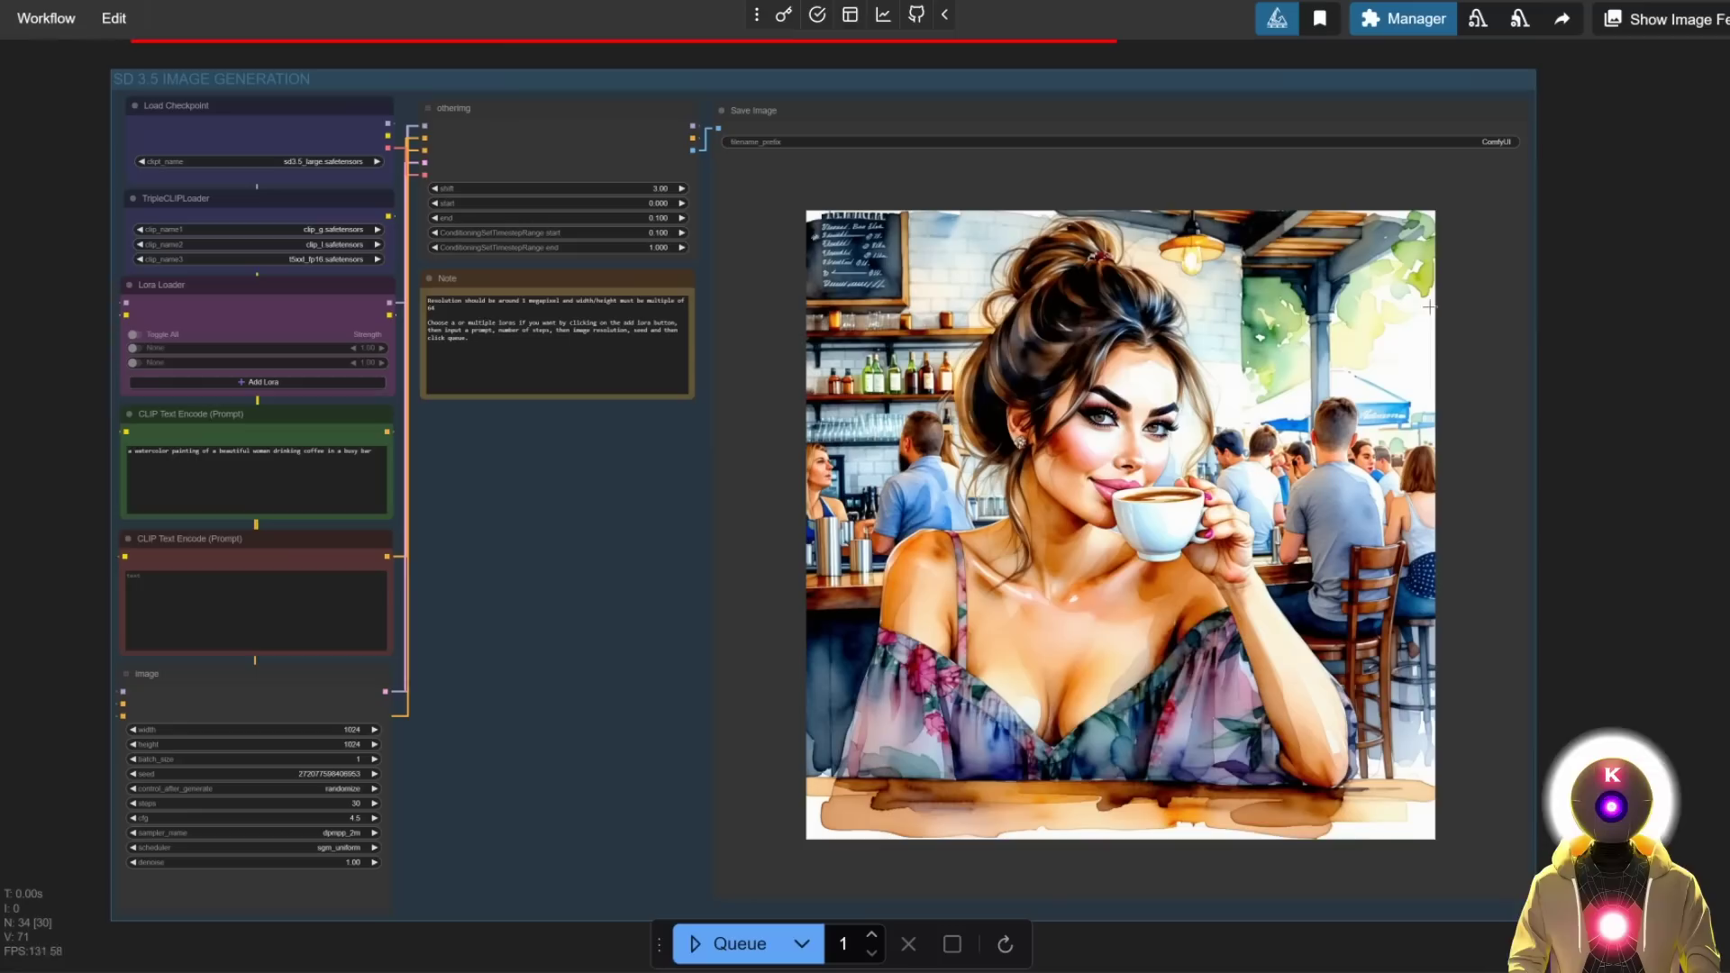